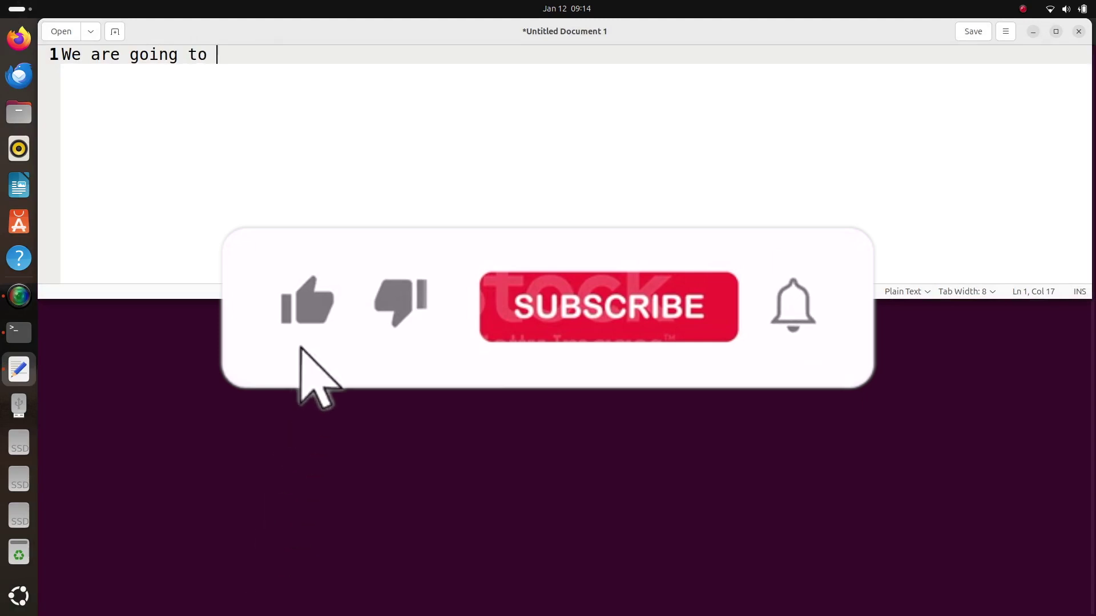
Step: Write intro notes: installing ns-3.43 on existing Ubuntu 24.04, download ns3 from nsnam.org
type("ns-3.4")
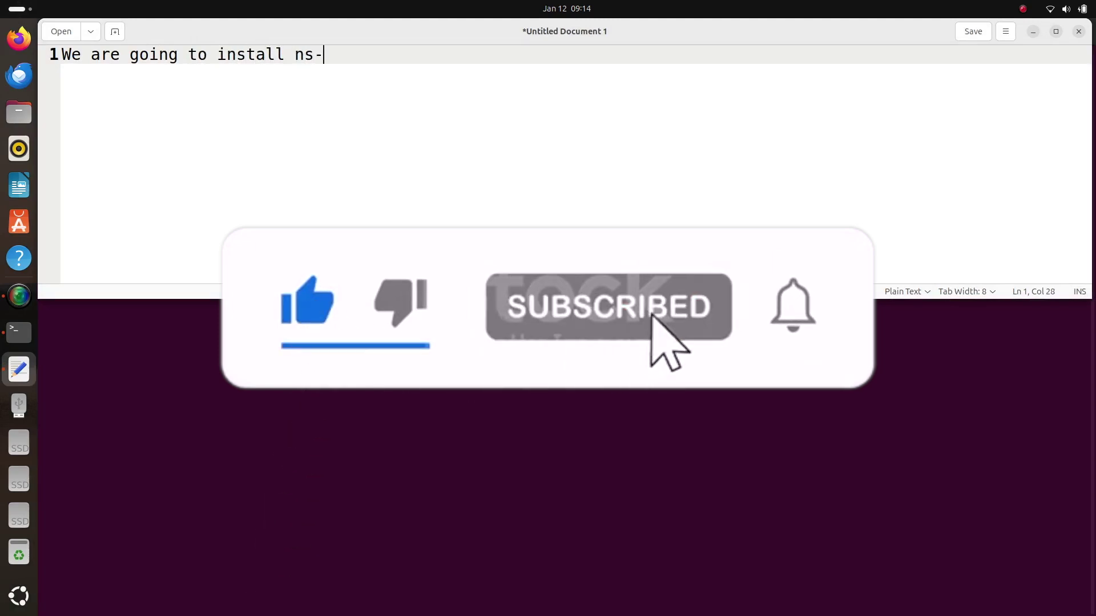
type("3 in ")
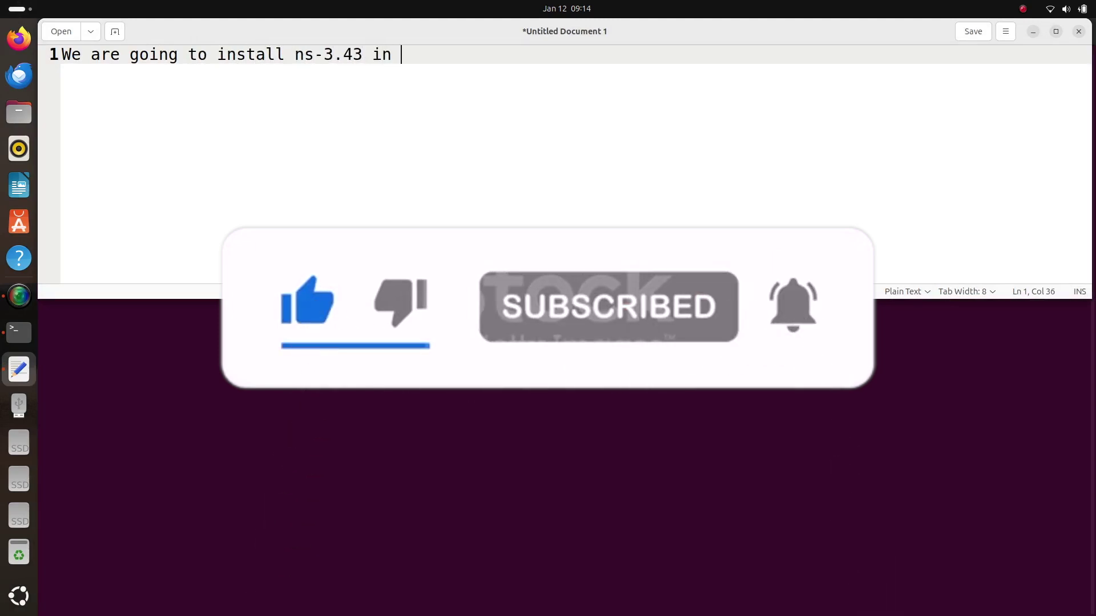
type("this machine now")
key("Return")
key("Return")
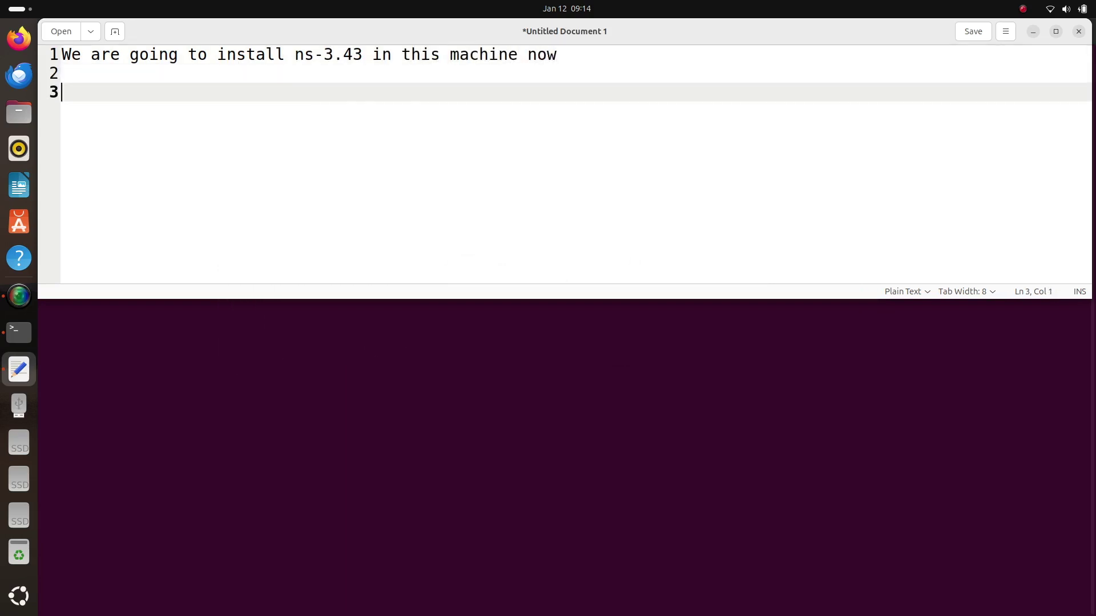
type("We already have")
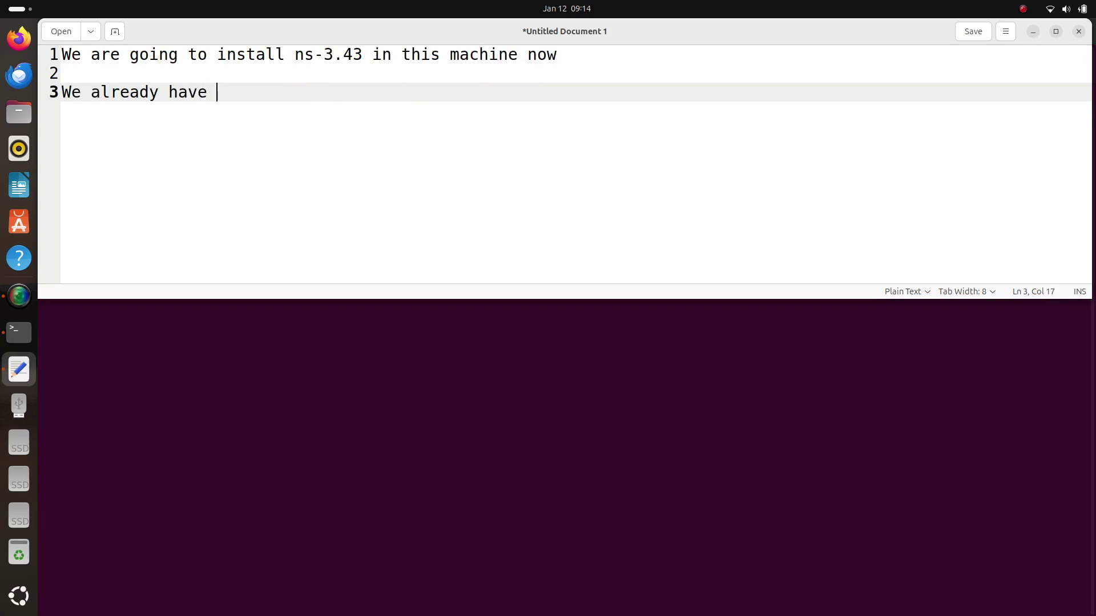
type(" ubuntu 24.04 os")
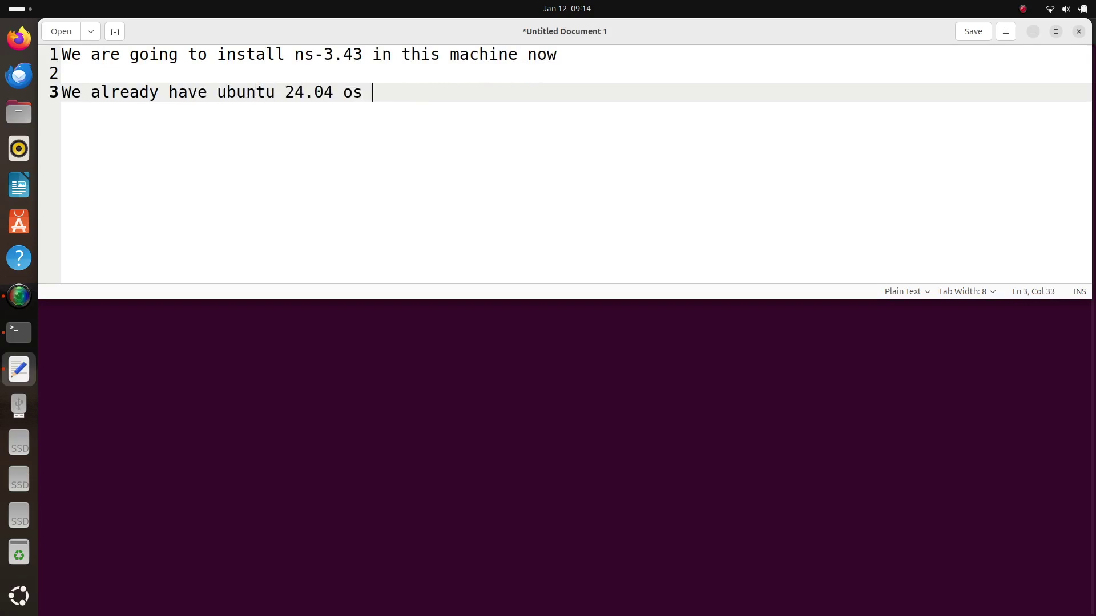
key("Return")
key("BackSpace")
key("Return")
key("Return")
type("go")
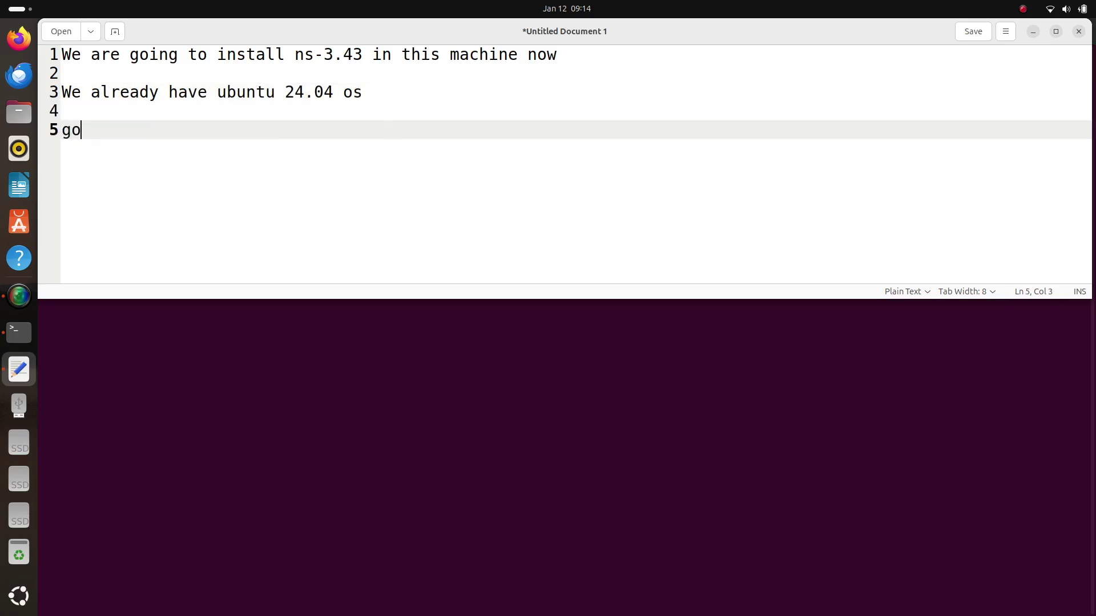
type(" to nsn")
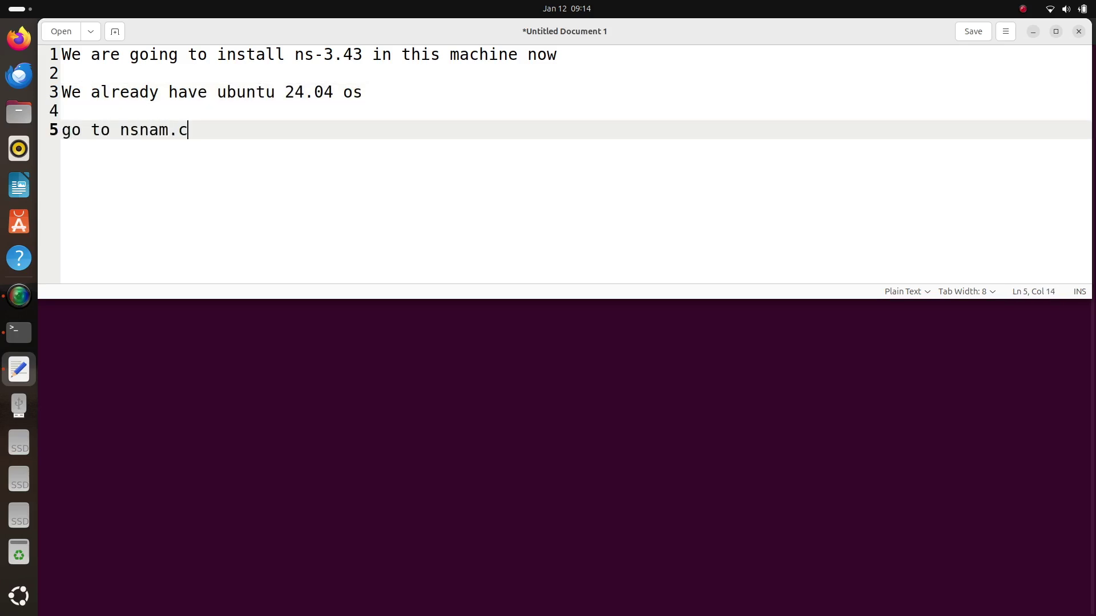
type("am.org and down")
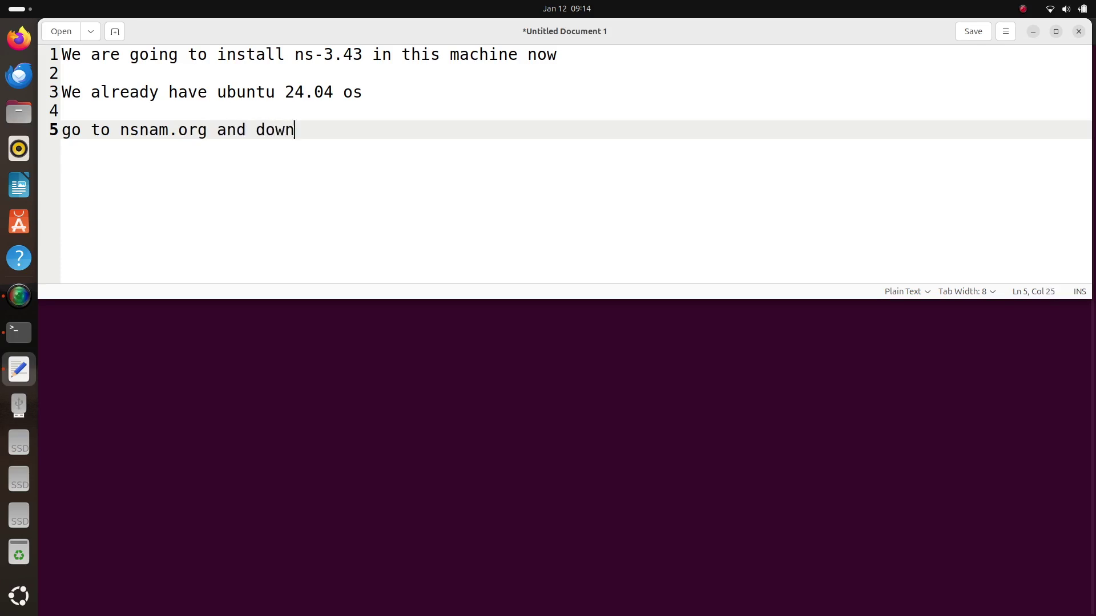
type("load the late")
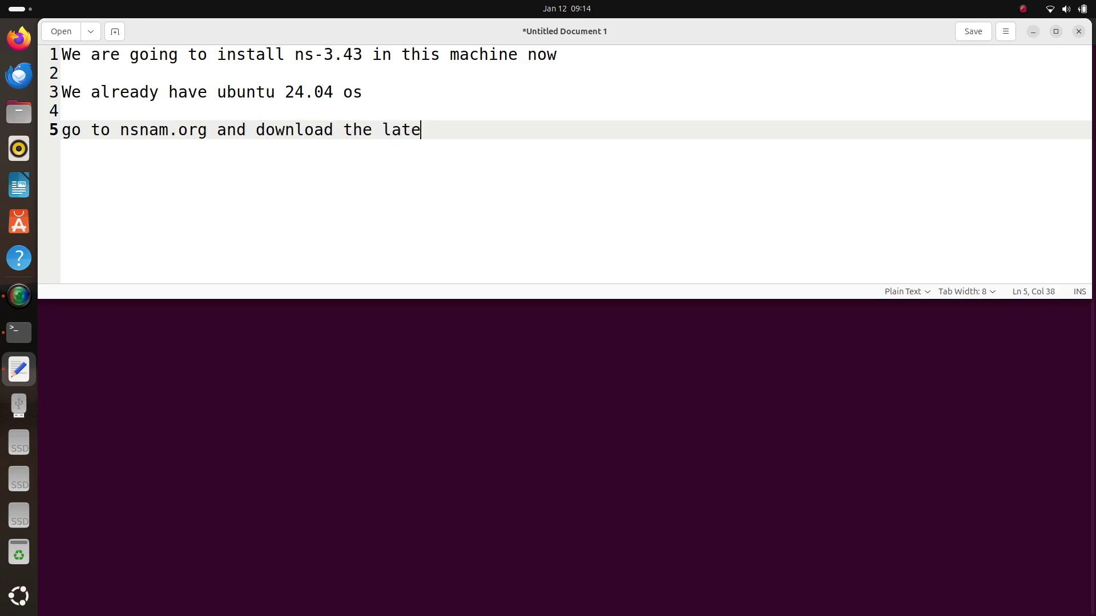
type("st ns3 software")
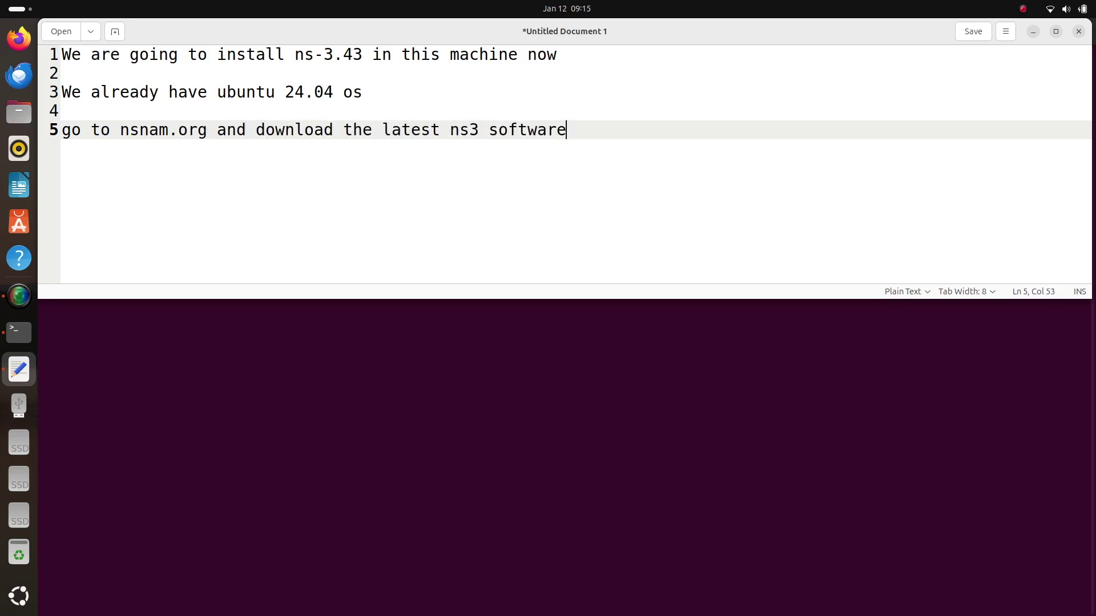
type(".")
key("Return")
key("alt+Tab")
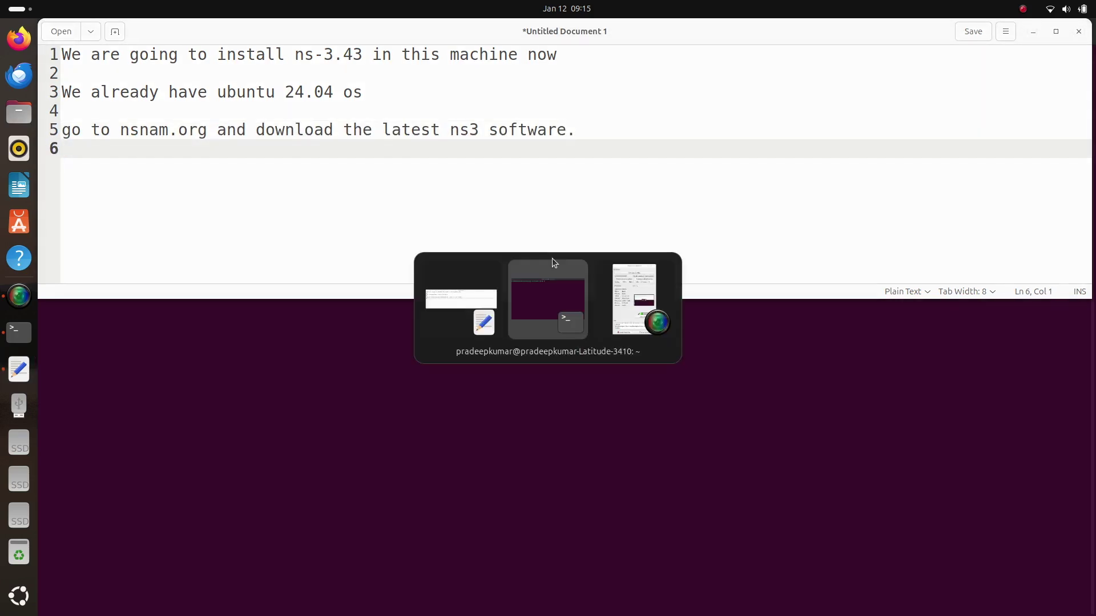
Step: Launch Google Chrome and search the web for ns3
key("super")
type("goo")
key("Return")
type("ns3")
key("Return")
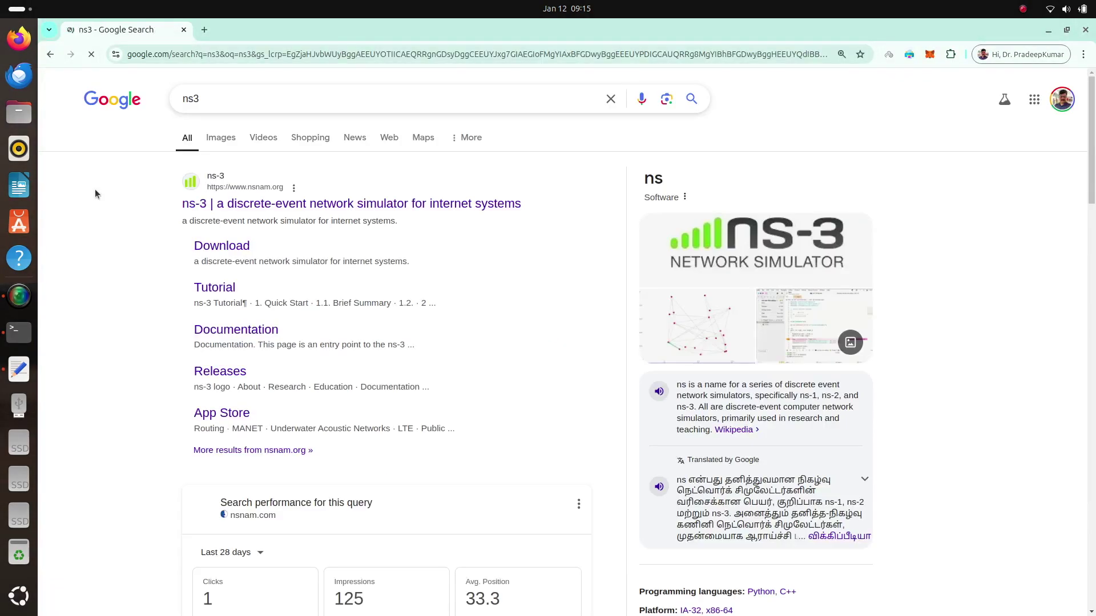
Step: Go from nsnam.org to the ns-3.43 release page and download its archive
left_click(228, 204)
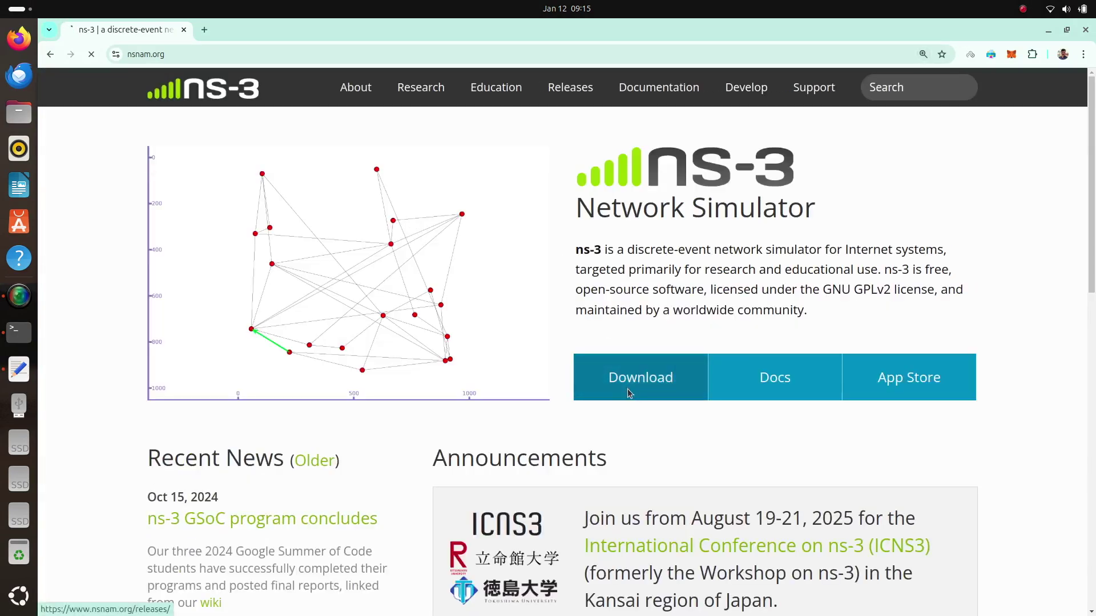
left_click(630, 392)
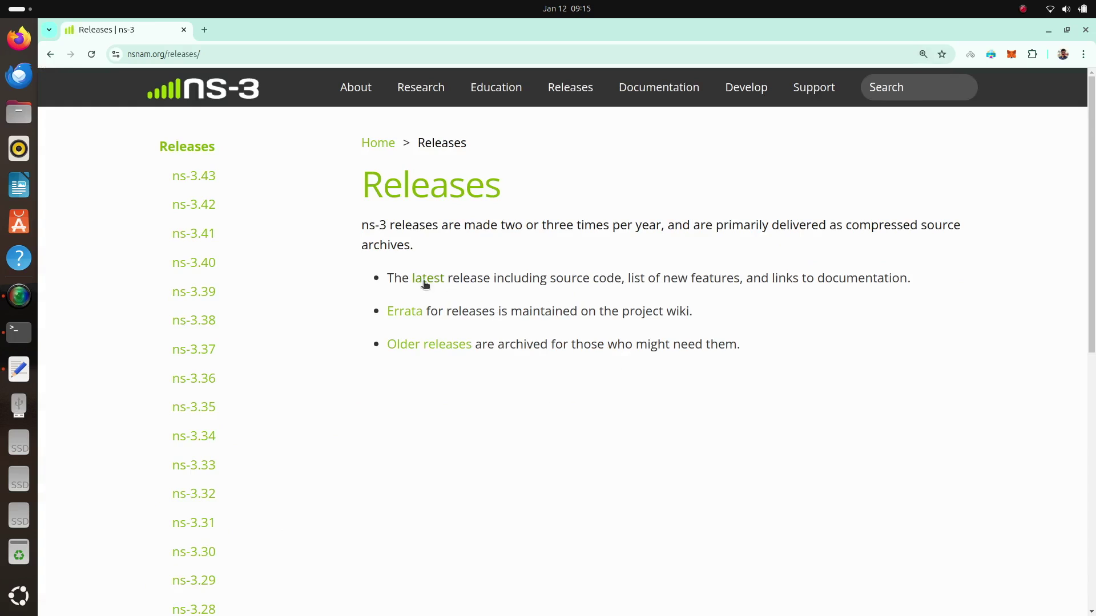
left_click(426, 283)
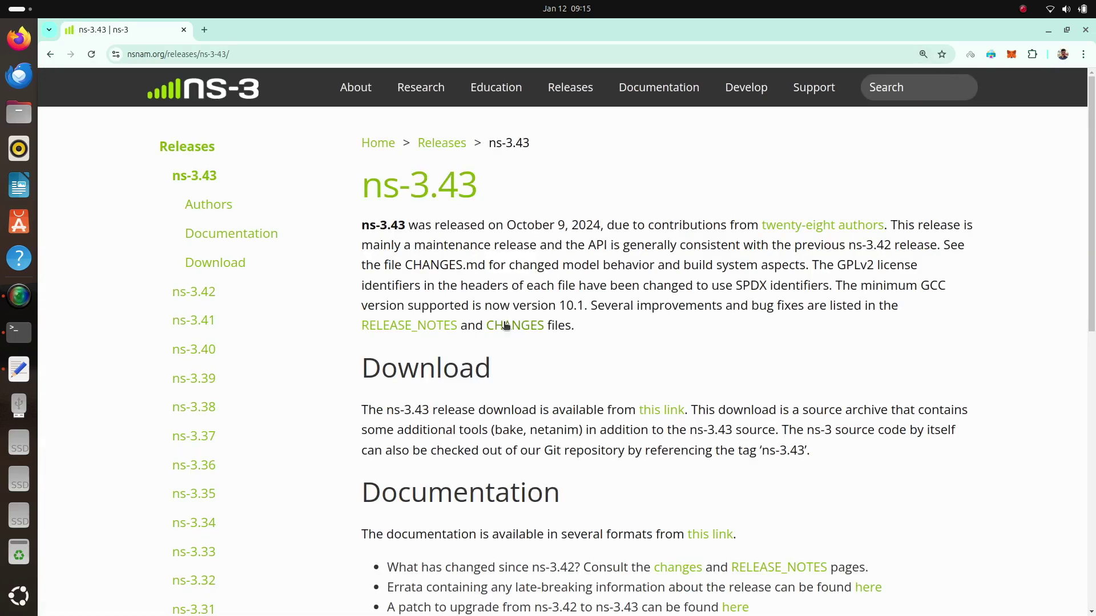
left_click(662, 411)
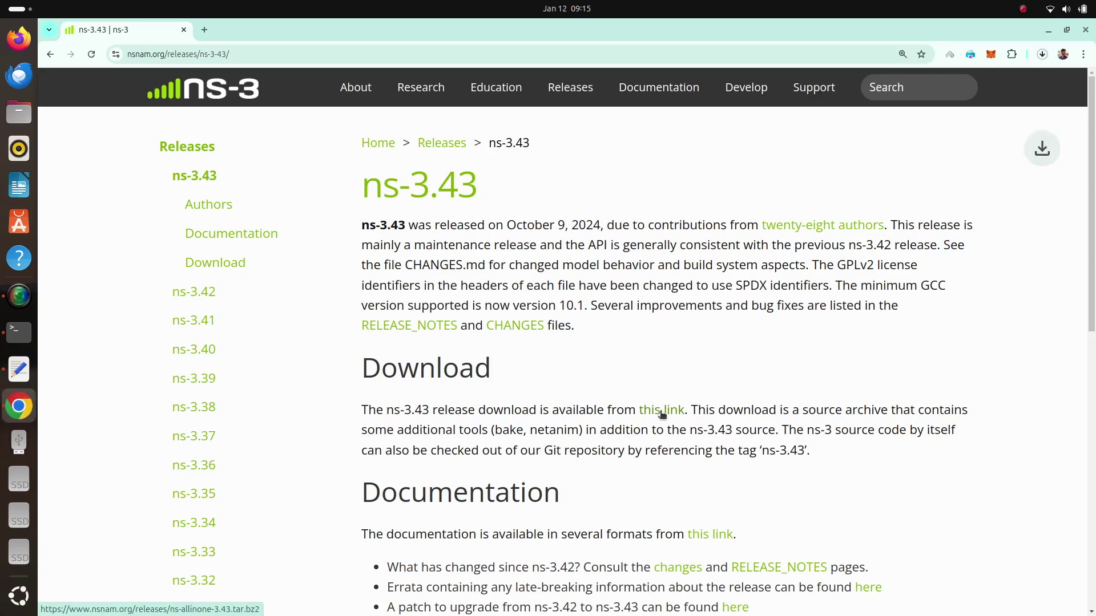
left_click(1042, 53)
key("alt+Tab")
key("alt+Tab")
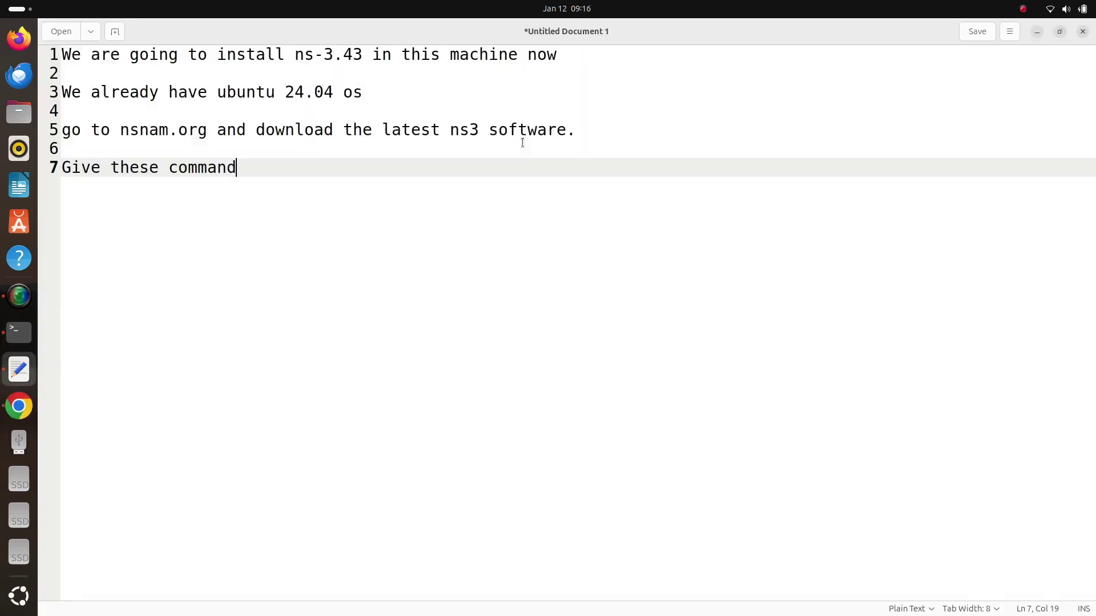
Step: Add the '$ sudo apt update' and dependency install commands to the notes
type("s one after the other")
key("Return")
key("Return")
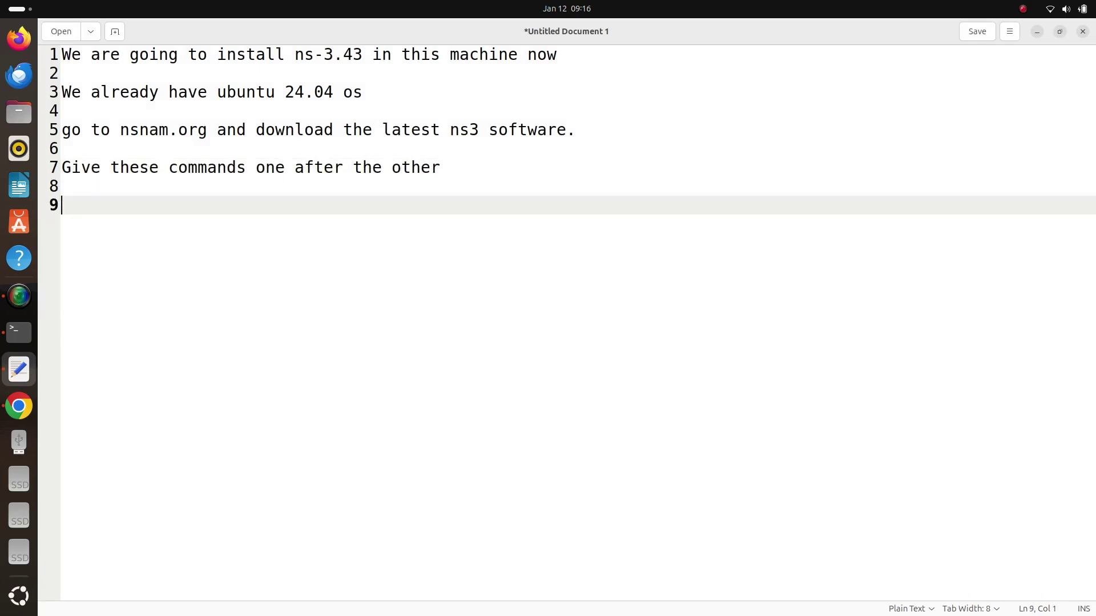
type("$ sudo apt update")
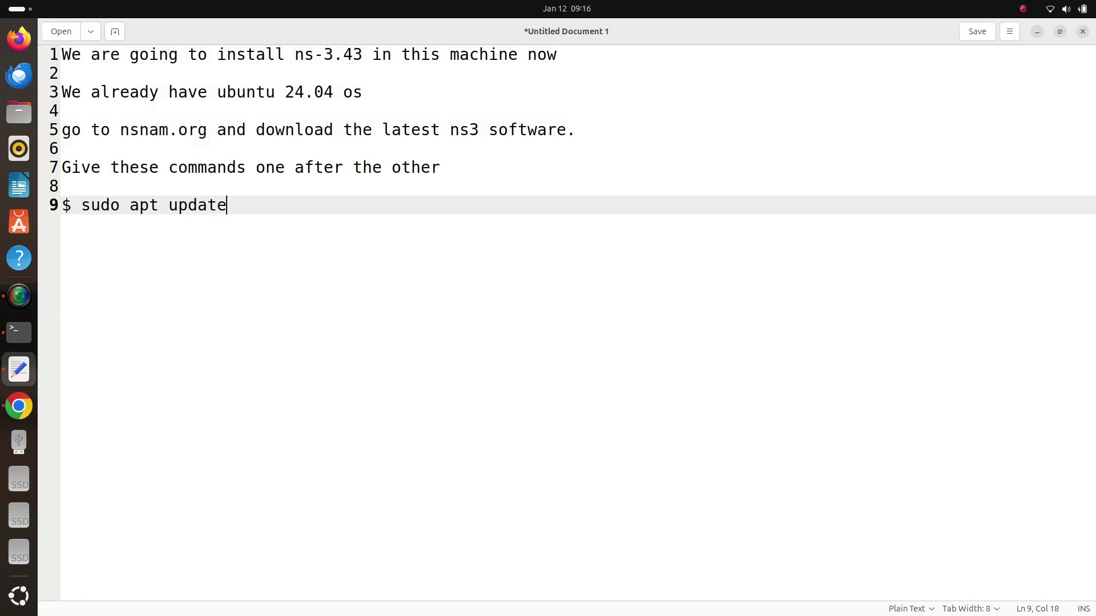
key("Return")
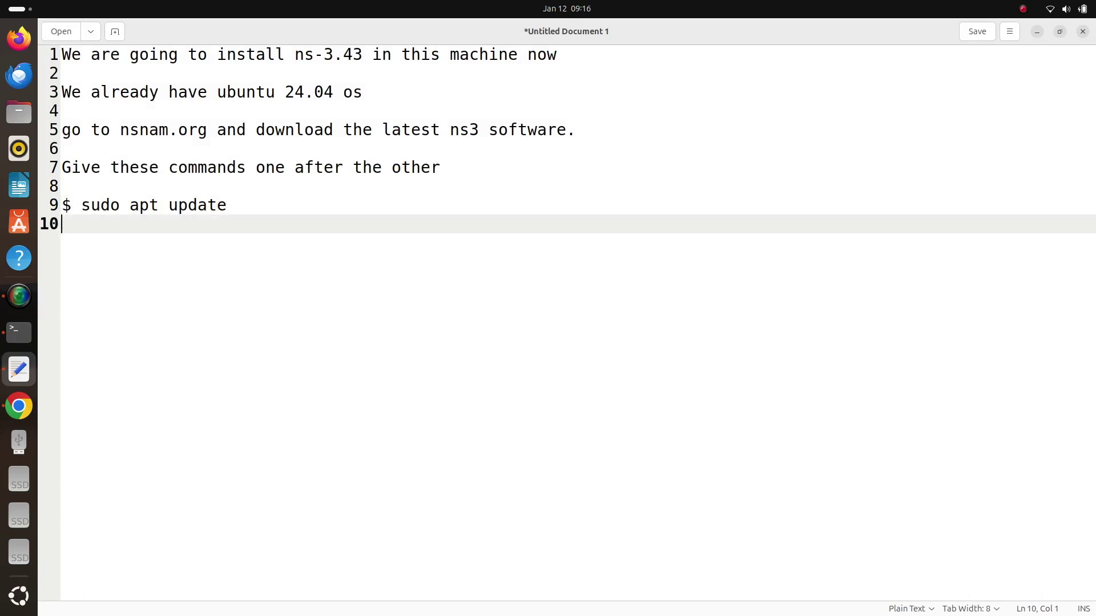
key("Return")
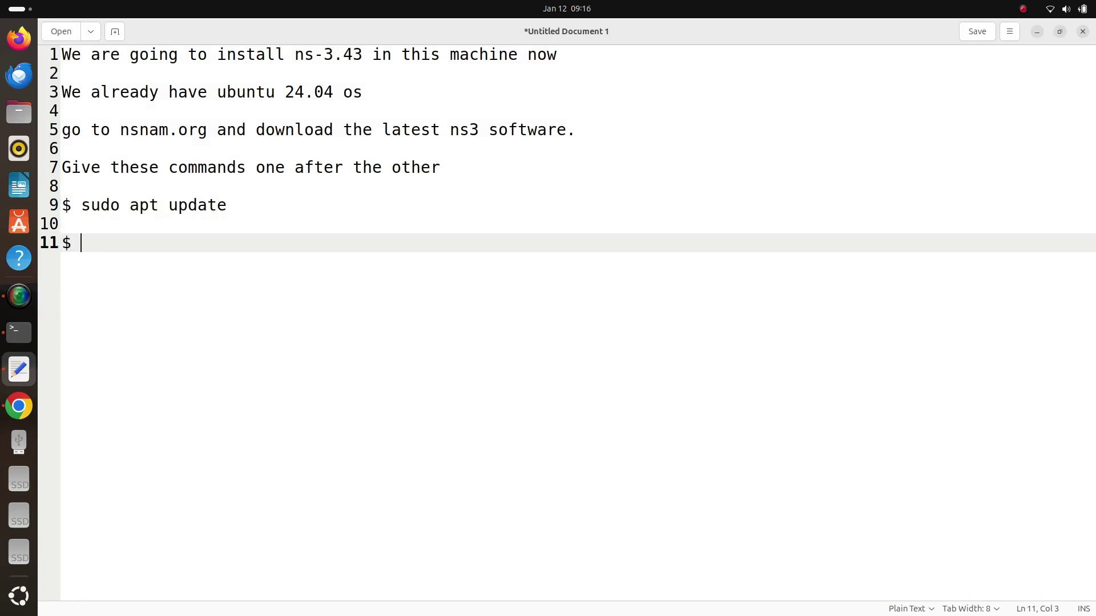
type("$")
key("Up")
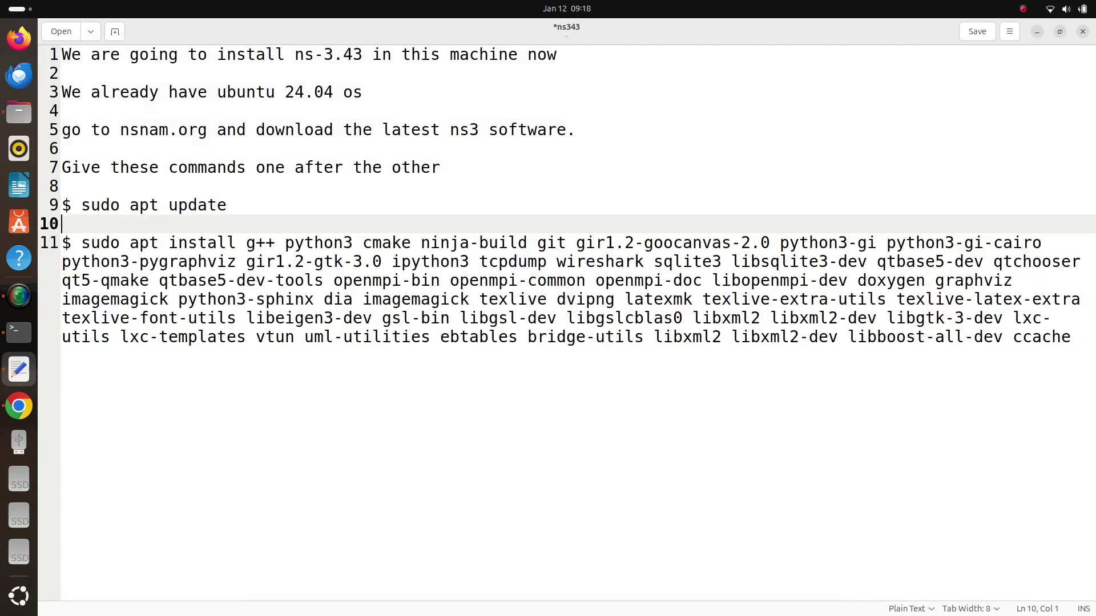
key("Down")
key("Up")
key("Up")
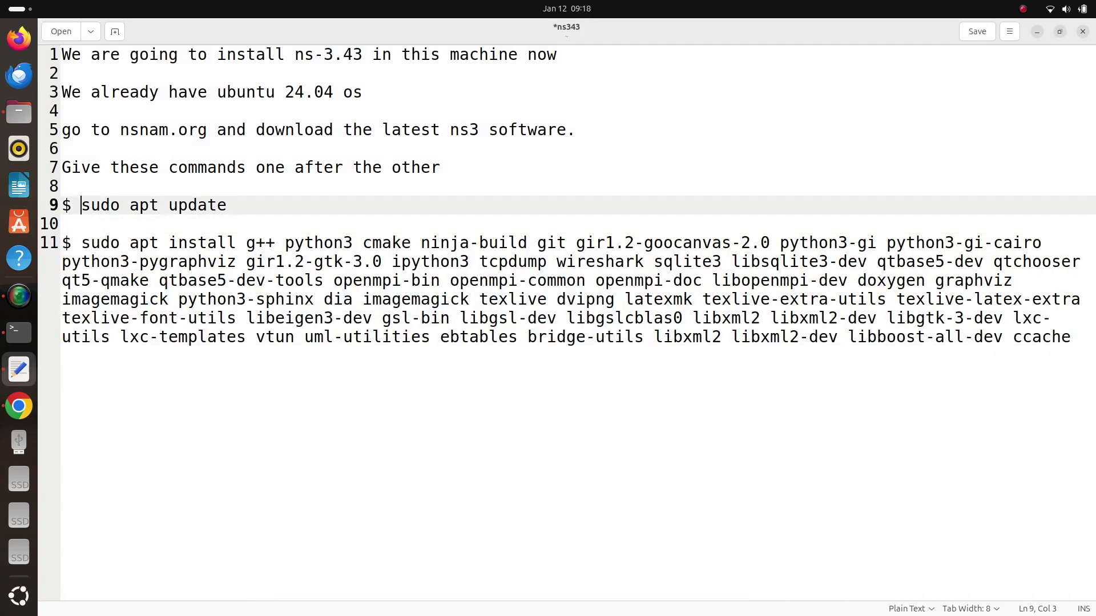
key("Down")
key("Down")
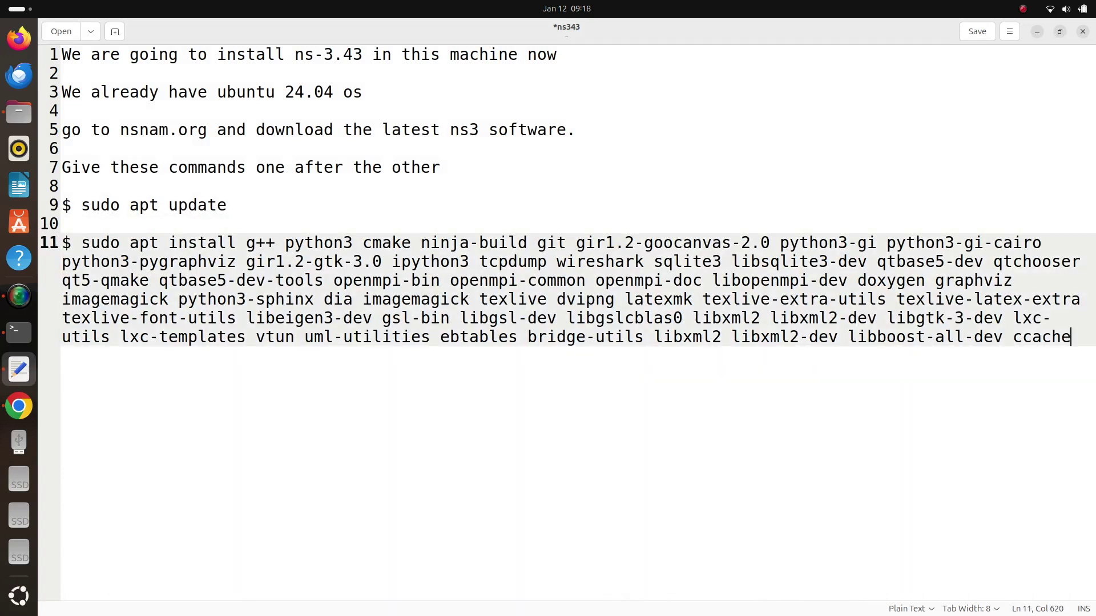
key("Return")
key("Return")
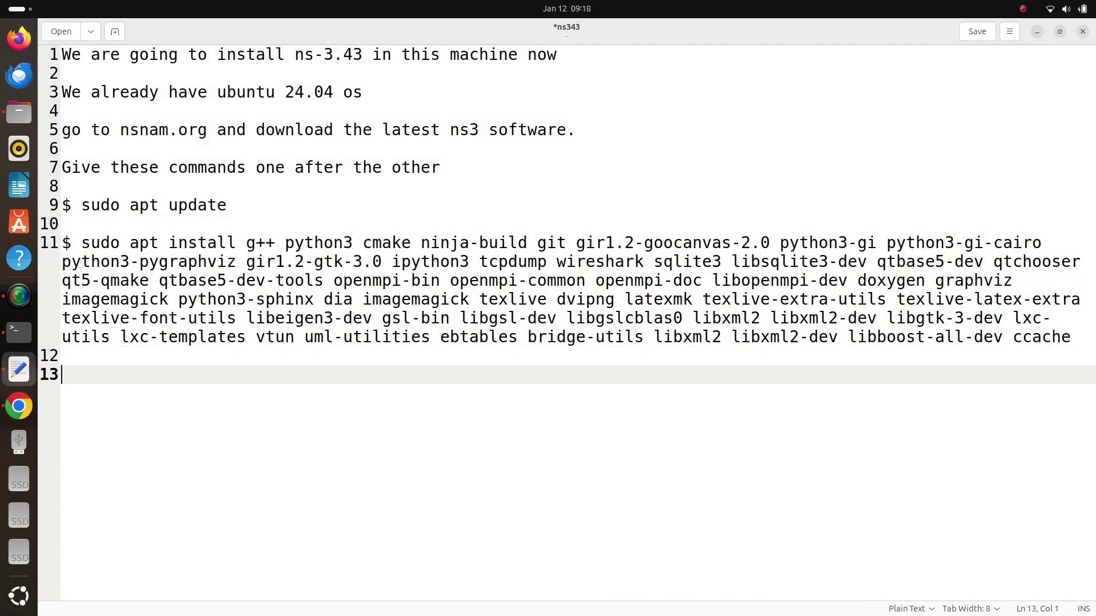
Step: Note to move the downloaded file into the home folder, with its path, and save
type("Once the file is d")
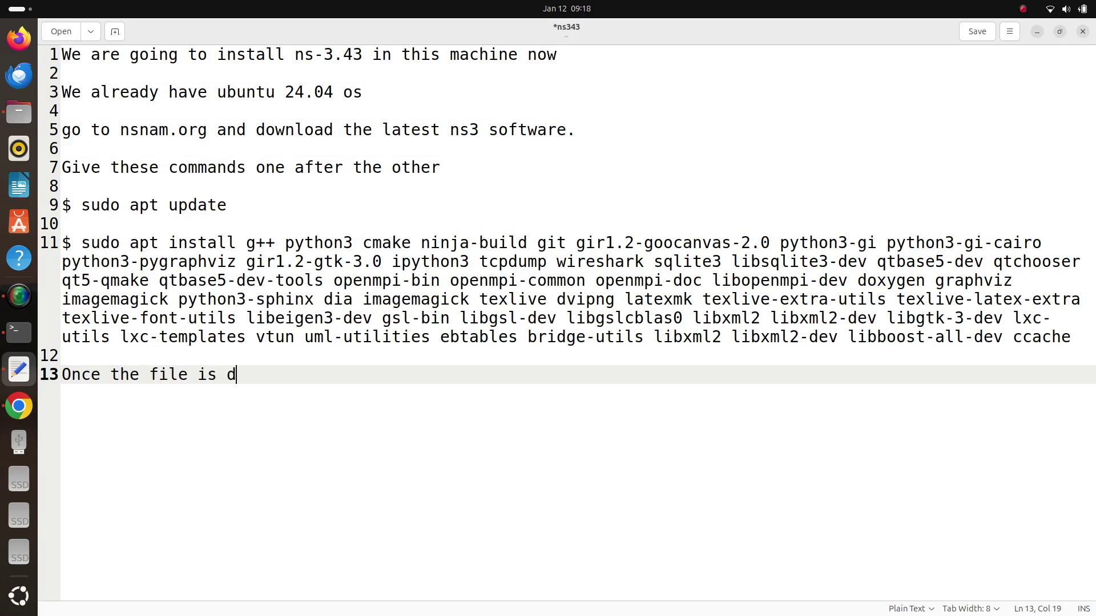
type("ownloaded, mo")
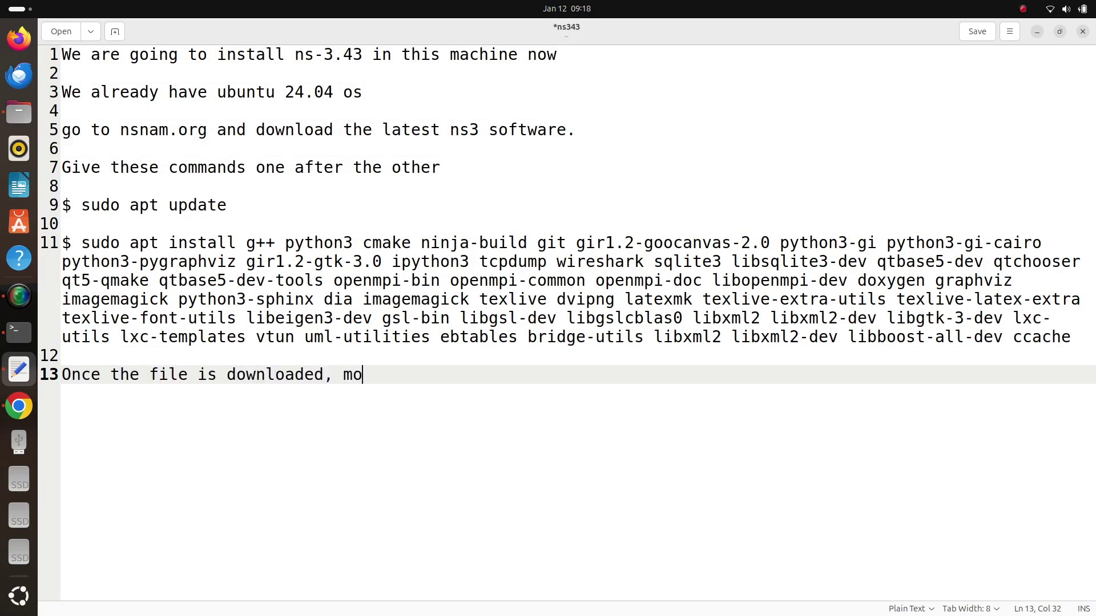
type("ve it to home fo")
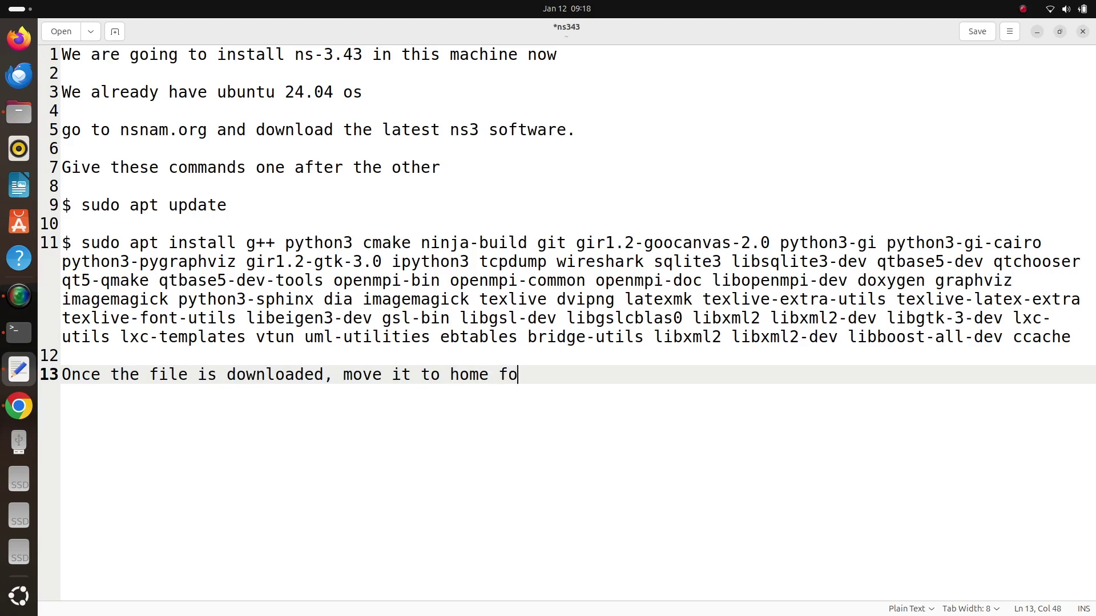
type("lder in my case its")
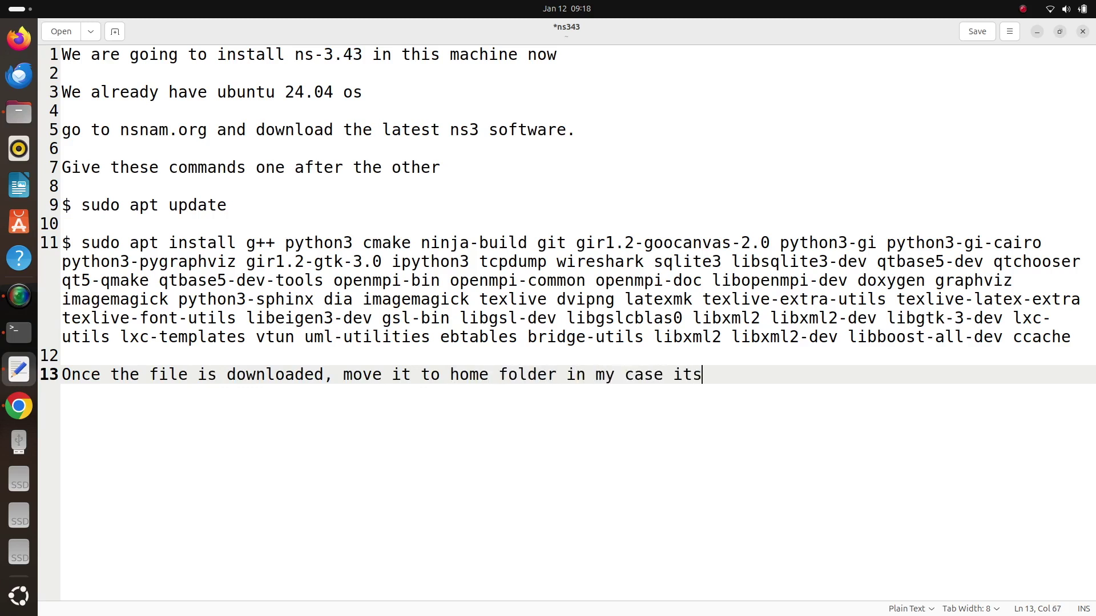
key("Return")
type("/ho")
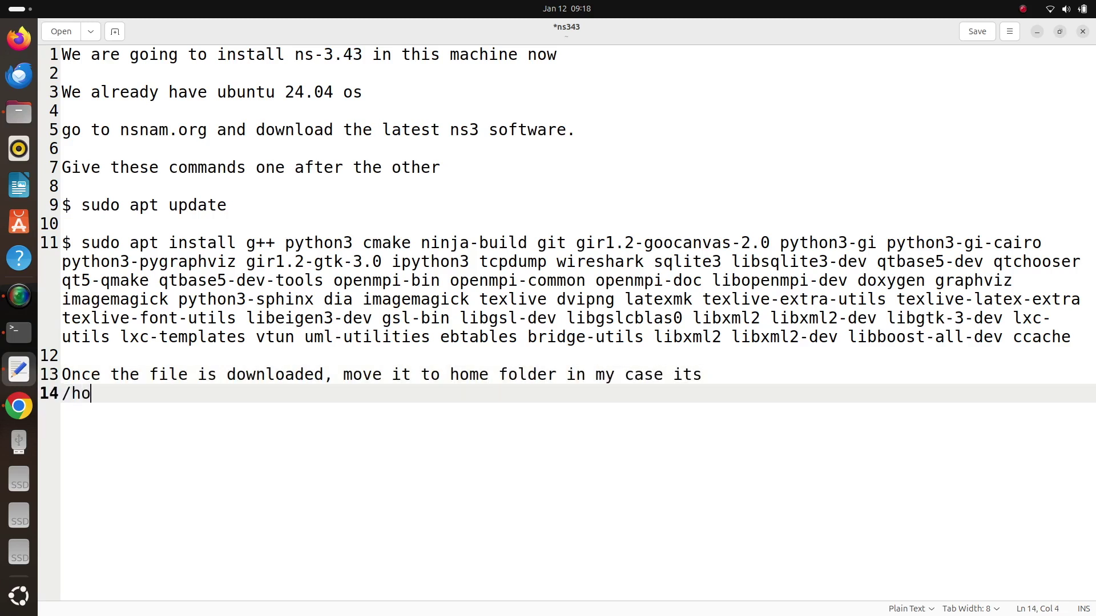
type("me/pradeepkumar")
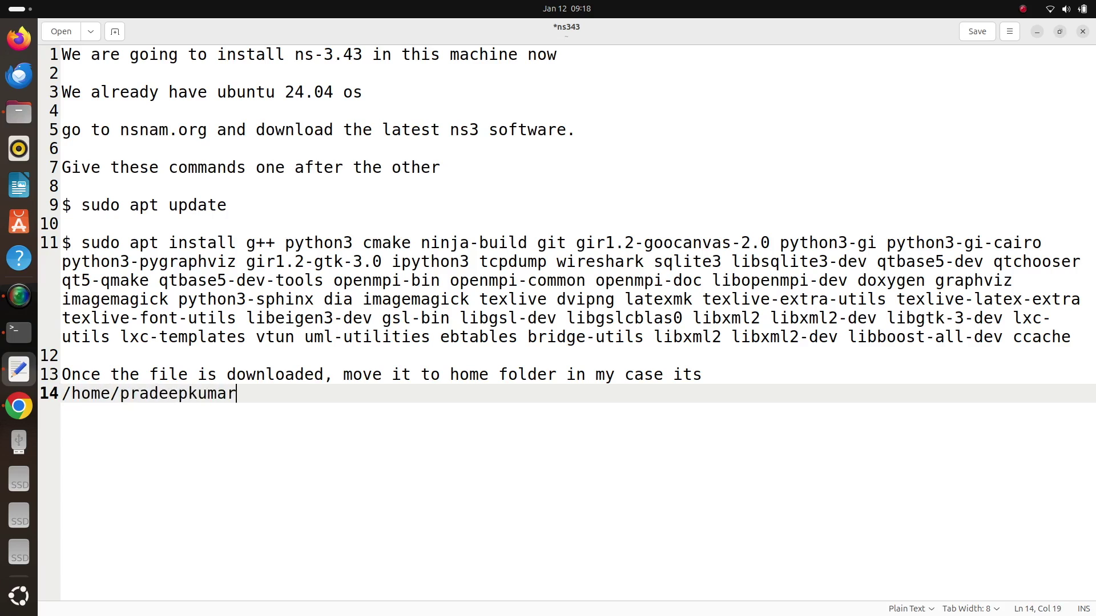
key("Return")
key("ctrl+s")
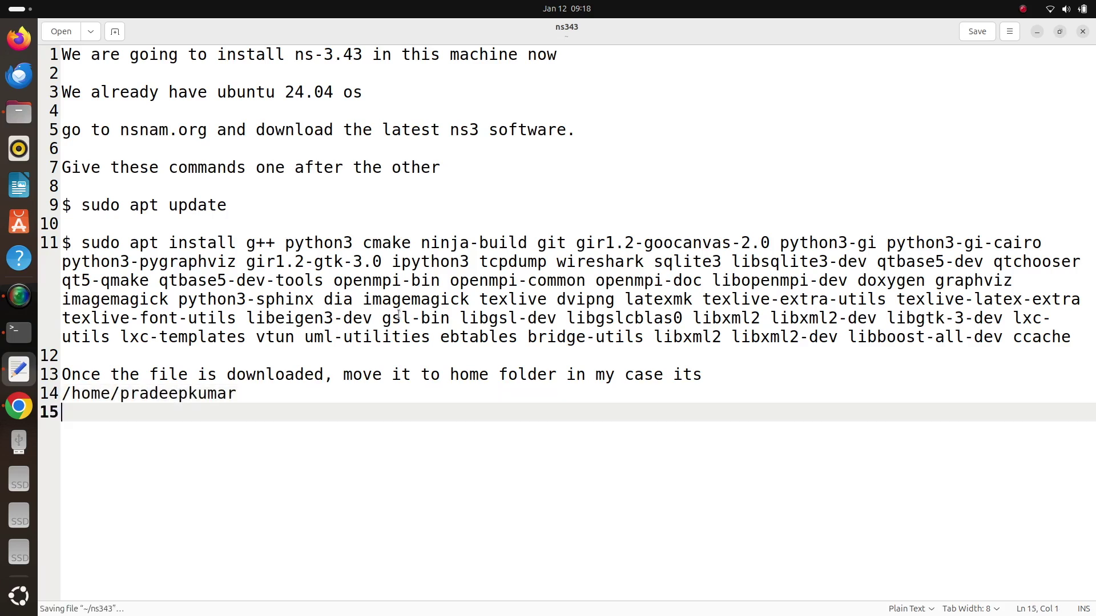
Step: Add a 'go to terminal' line and save the notes as ns343
key("Return")
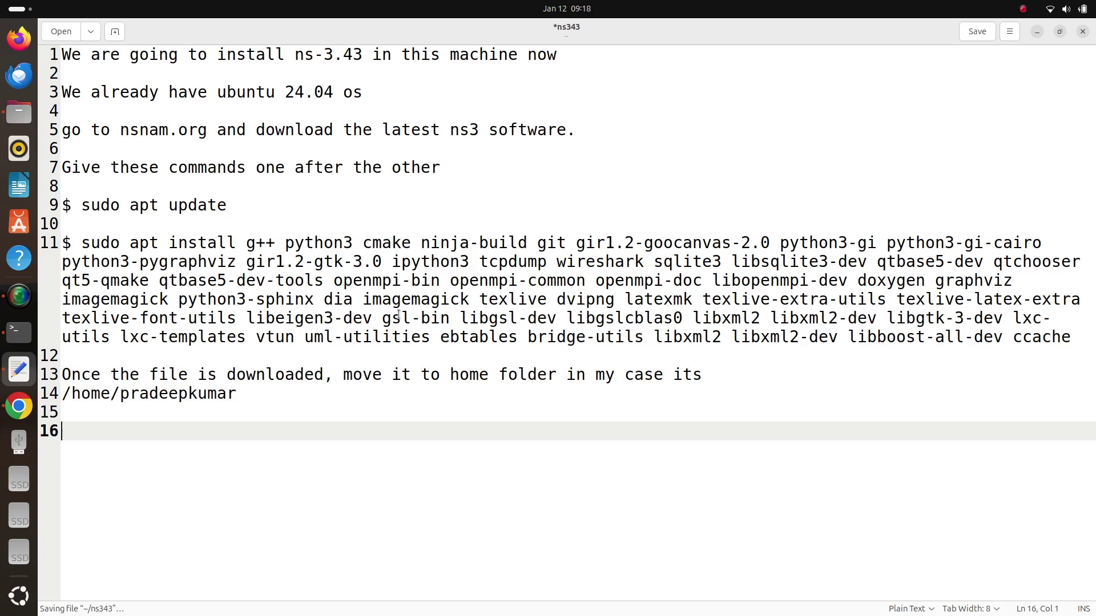
type("f")
key("BackSpace")
type("go to terminal")
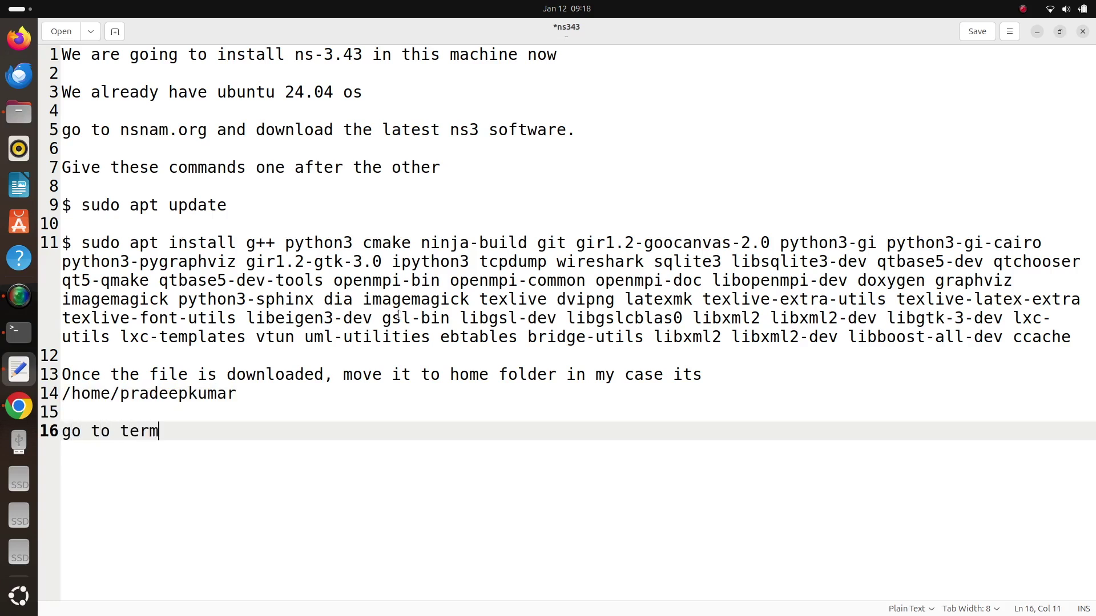
key("Return")
key("Return")
key("ctrl+s")
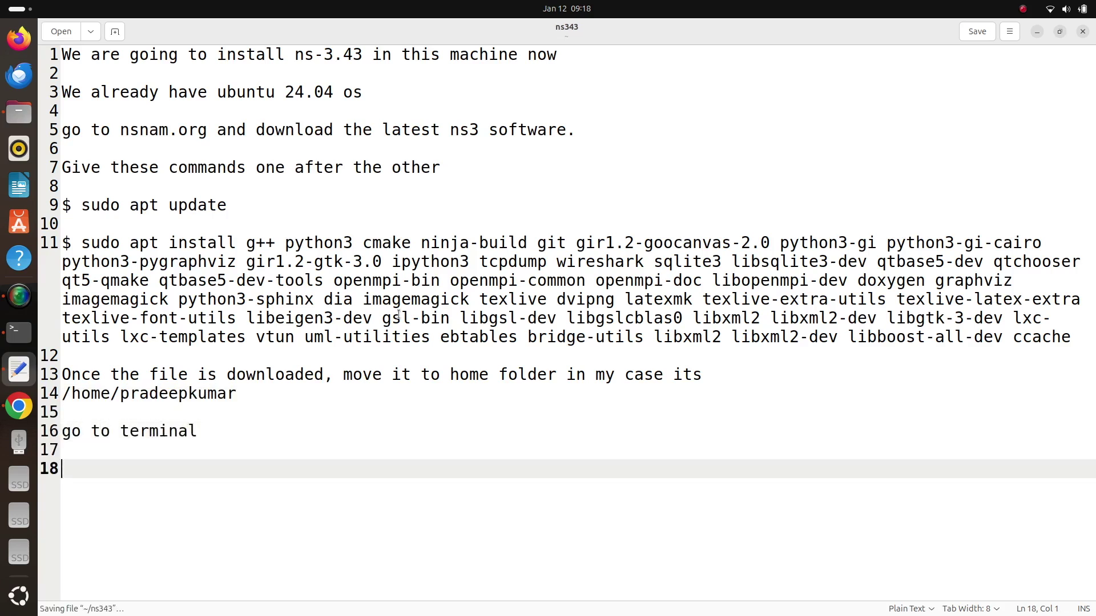
type("$ cd n")
key("BackSpace")
key("BackSpace")
key("BackSpace")
key("alt+Tab")
key("alt+Tab")
key("alt+Tab")
key("alt+Tab")
key("alt+Tab")
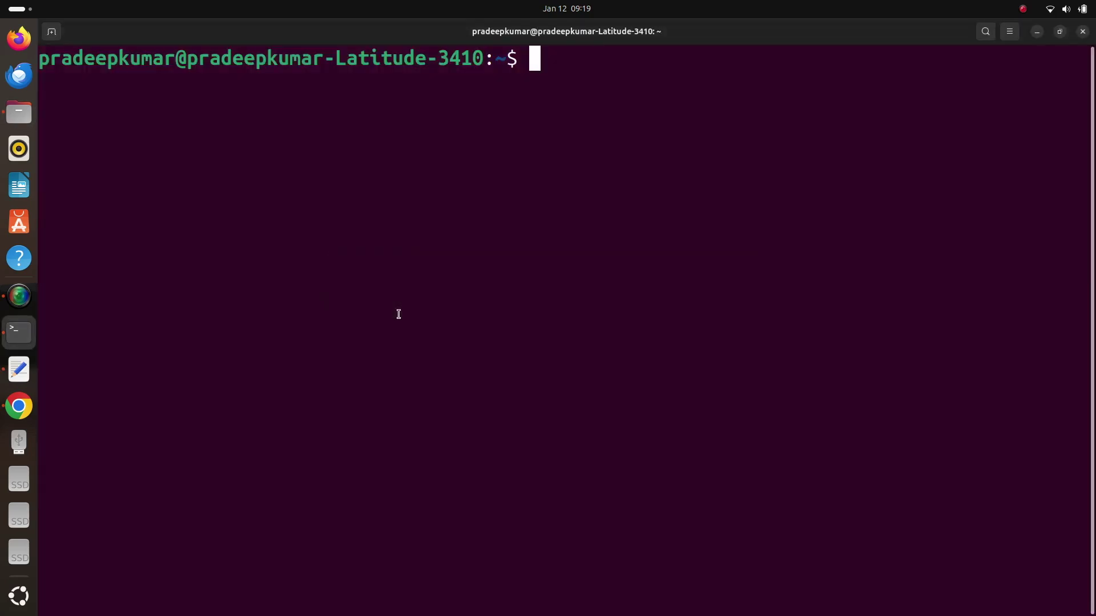
Step: List the home folder and extract ns-allinone-3.43.tar.bz2 with tar jxvf
type("ls")
key("Return")
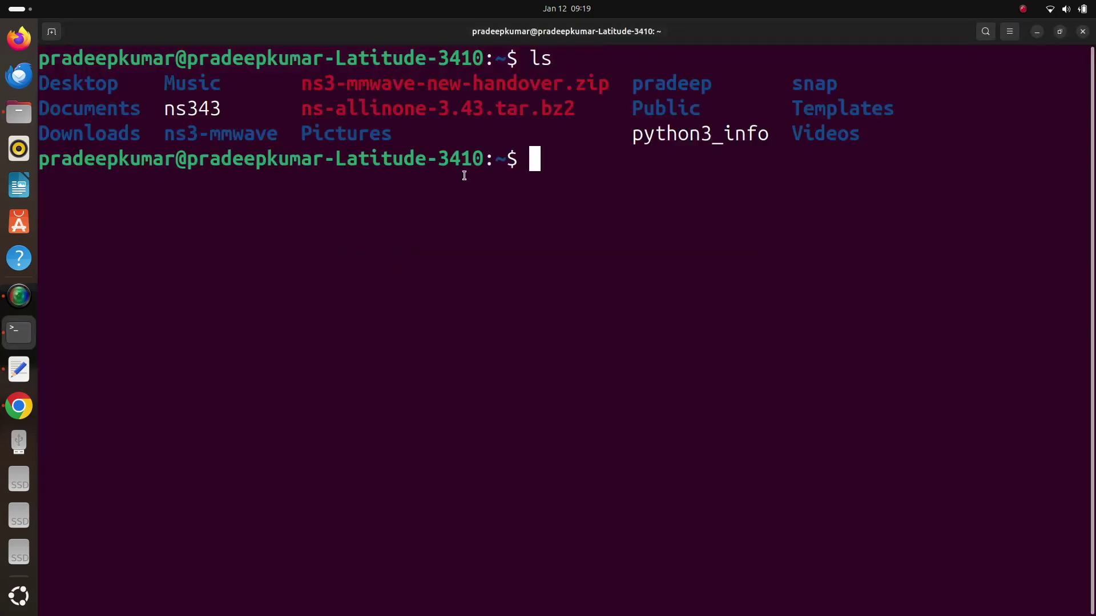
double_click(443, 111)
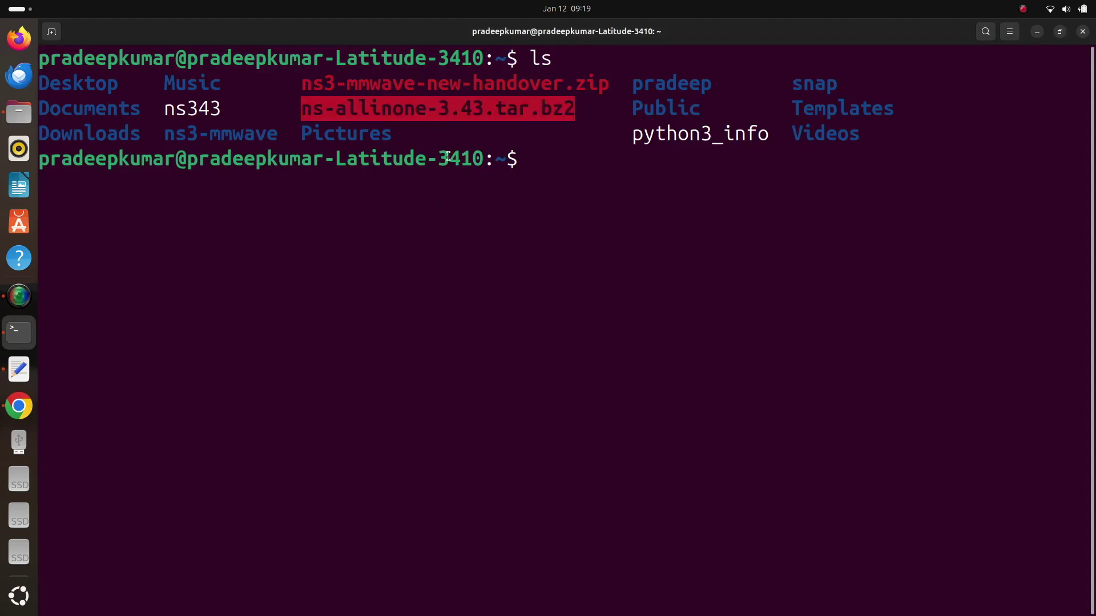
type("tar jxvf ns")
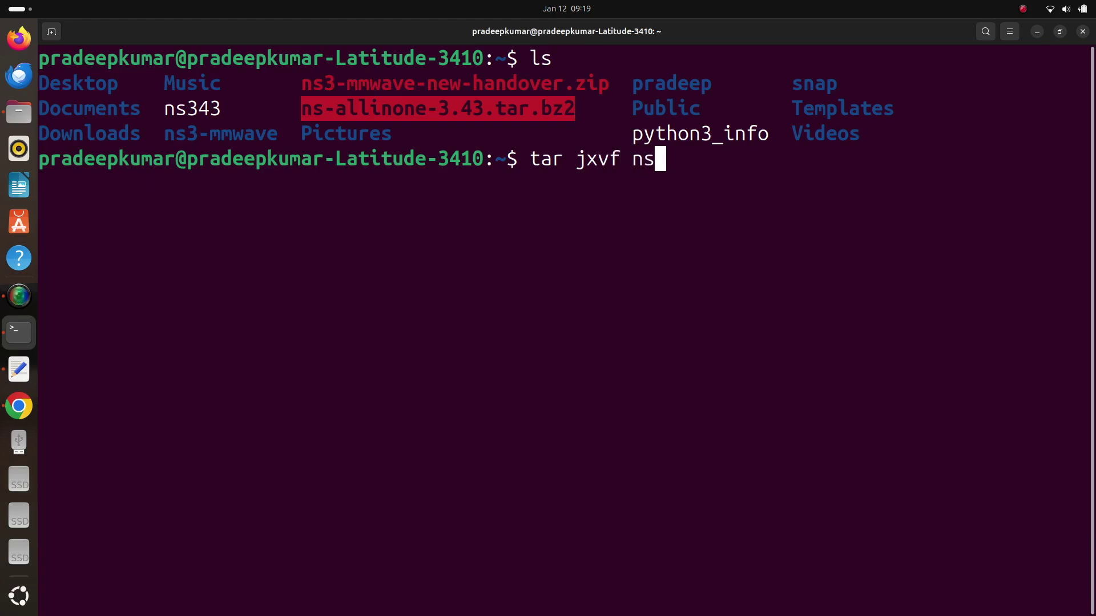
key("Tab")
key("Return")
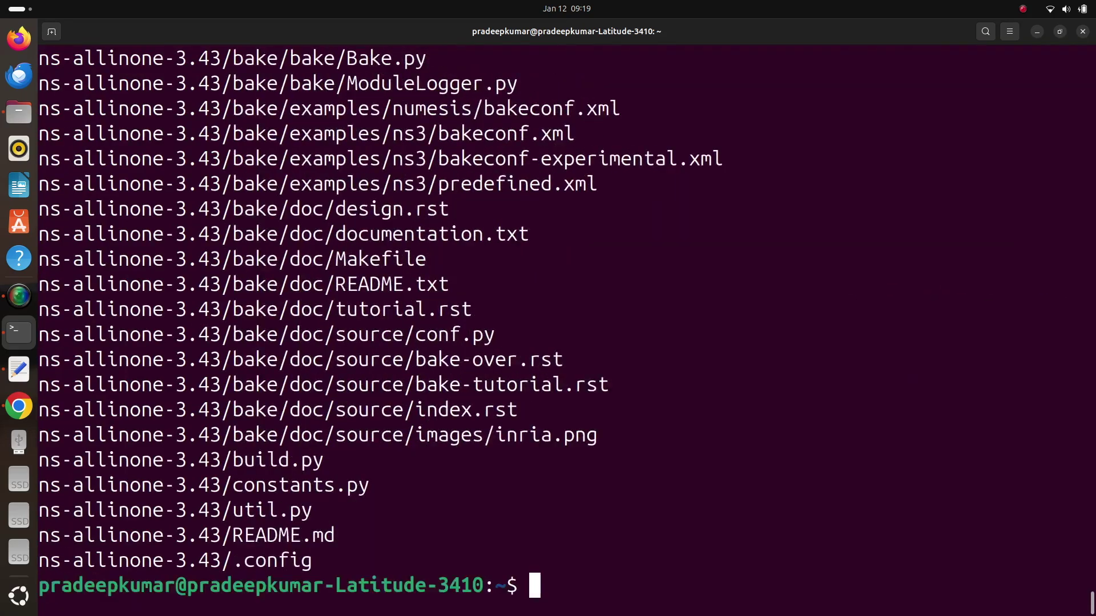
Step: Clear the screen and enter the ns-allinone-3.43 folder
type("cd")
key("BackSpace")
key("BackSpace")
key("BackSpace")
type("clear")
key("Return")
type("cd ns")
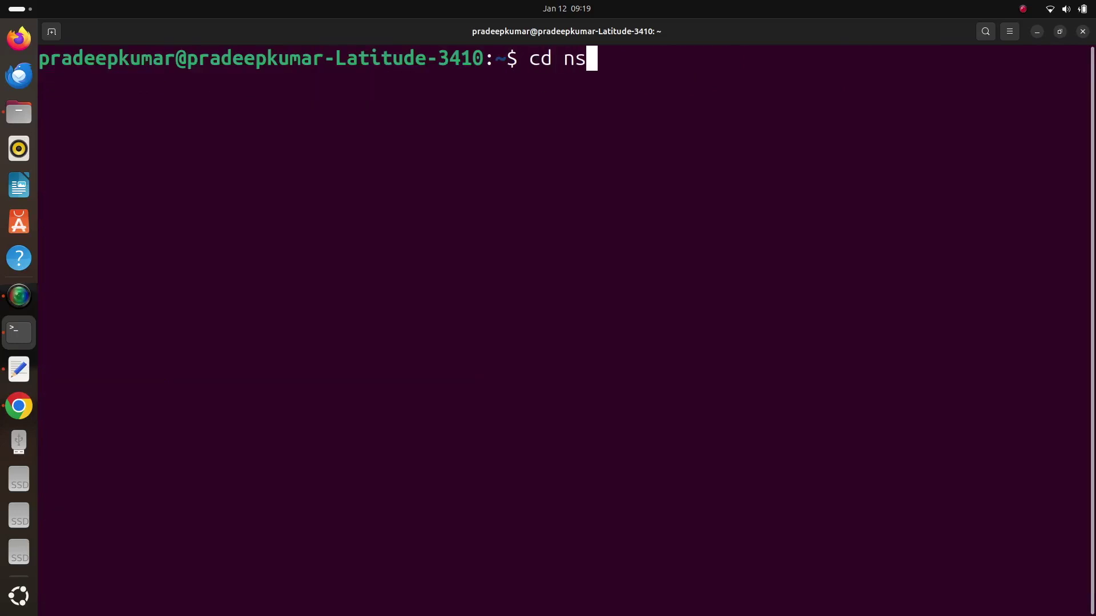
key("Tab")
key("Return")
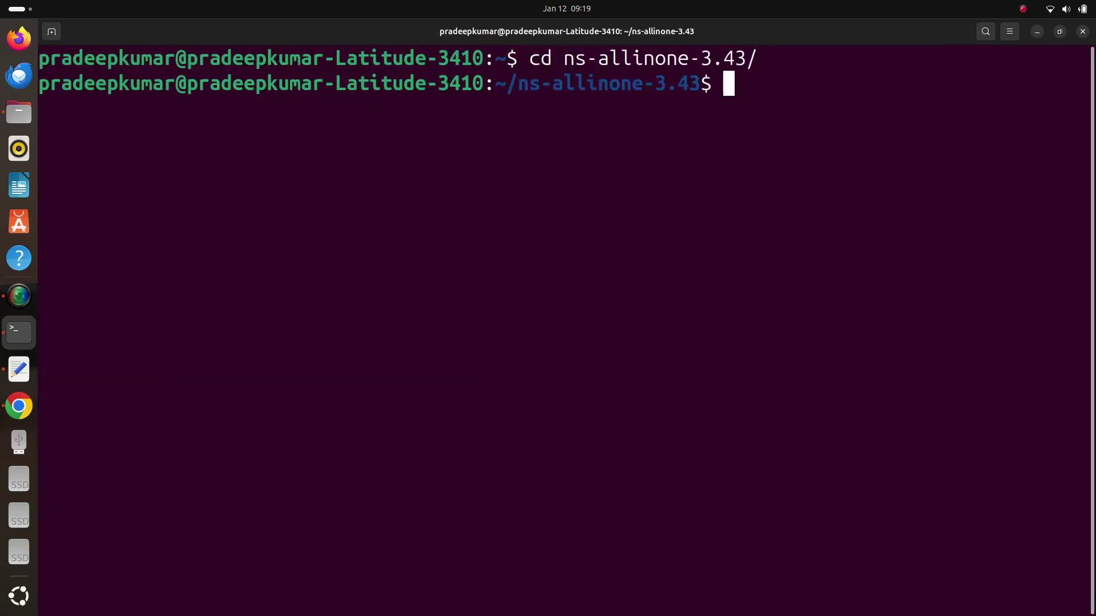
Step: Run ./build.py --enable-examples --enable-tests after the python-bindings option is rejected
type("./buid")
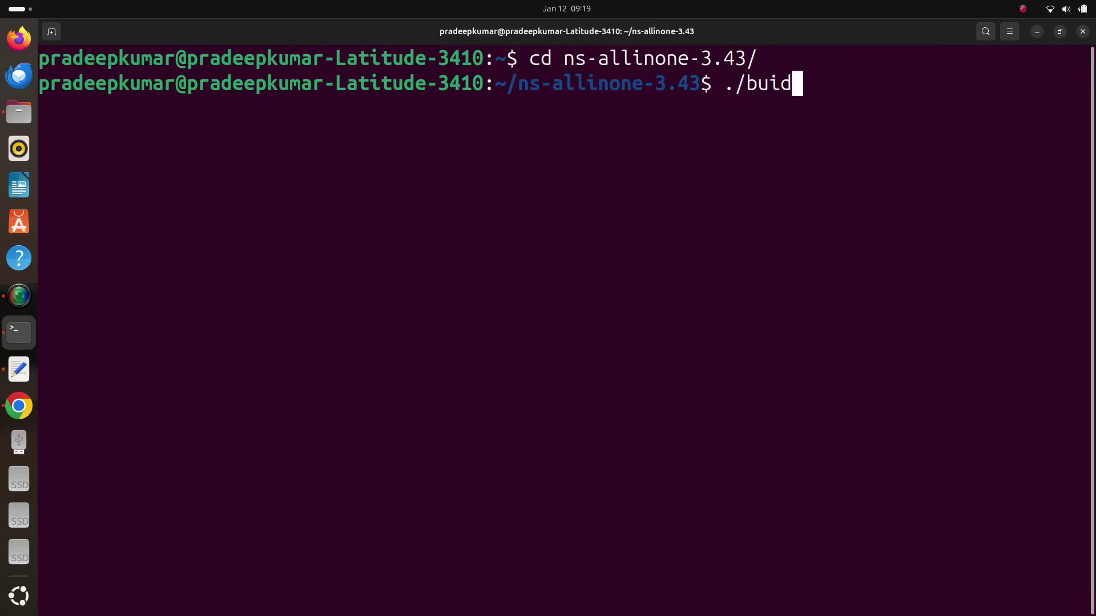
key("BackSpace")
key("Tab")
type("--")
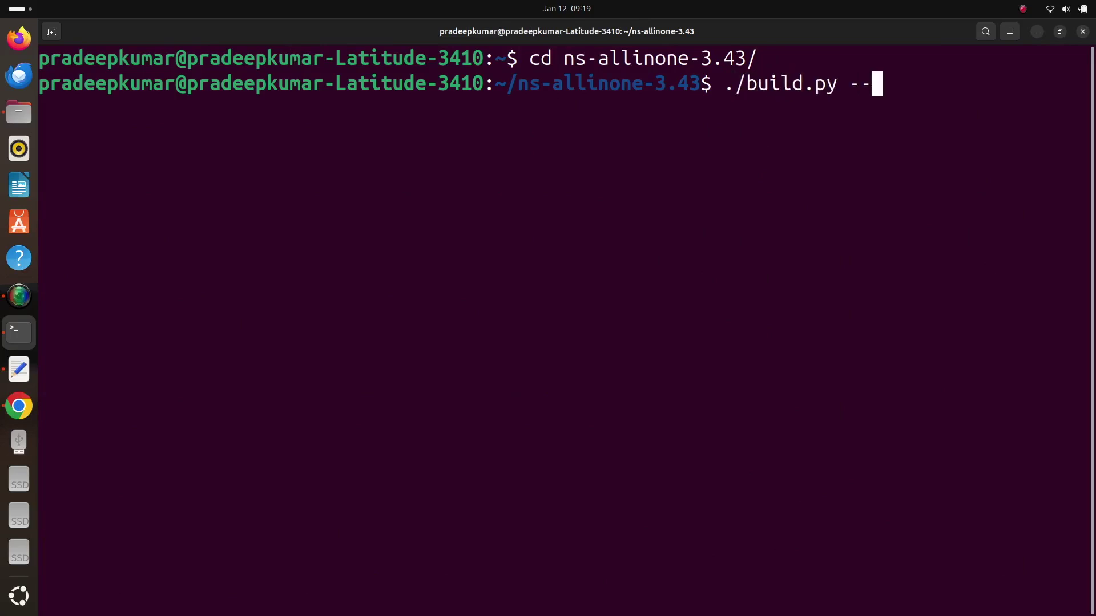
type("enable-examp")
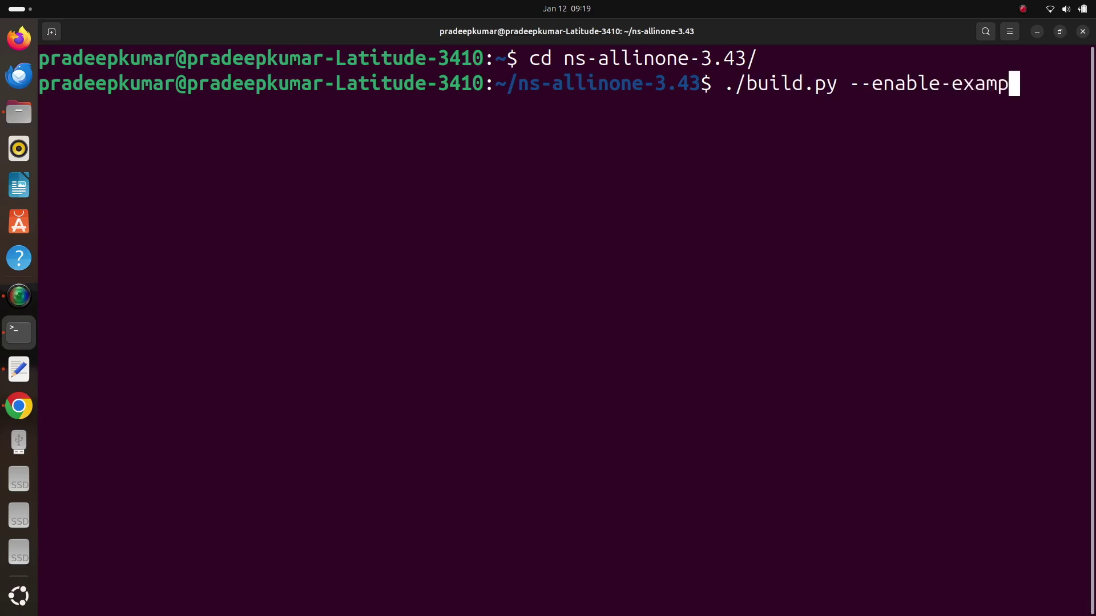
type("les --enable")
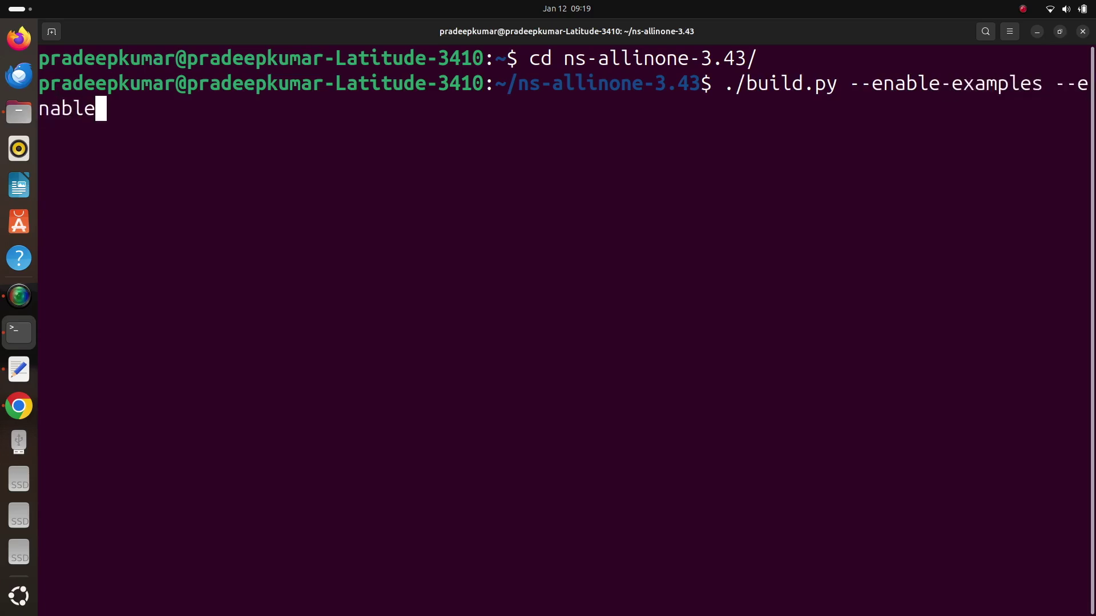
type("-tests ")
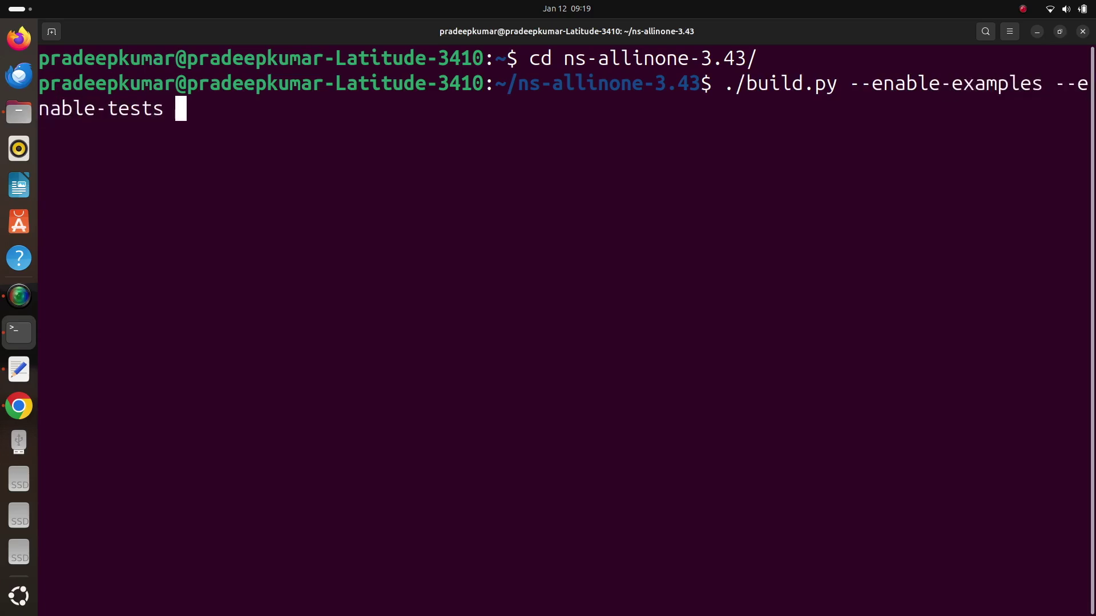
type("--enable")
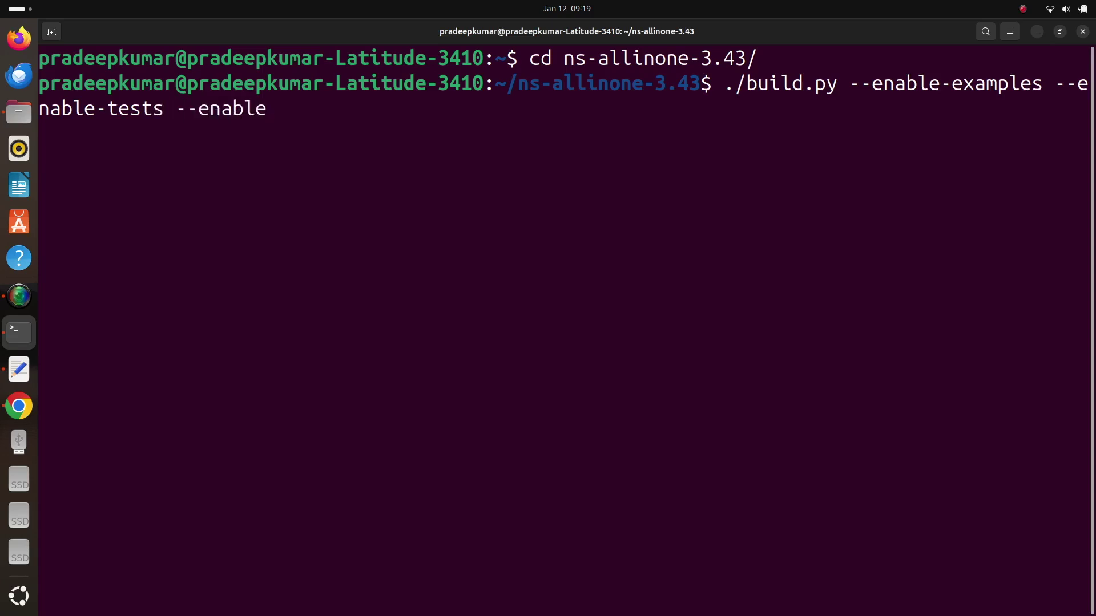
type("-pytho")
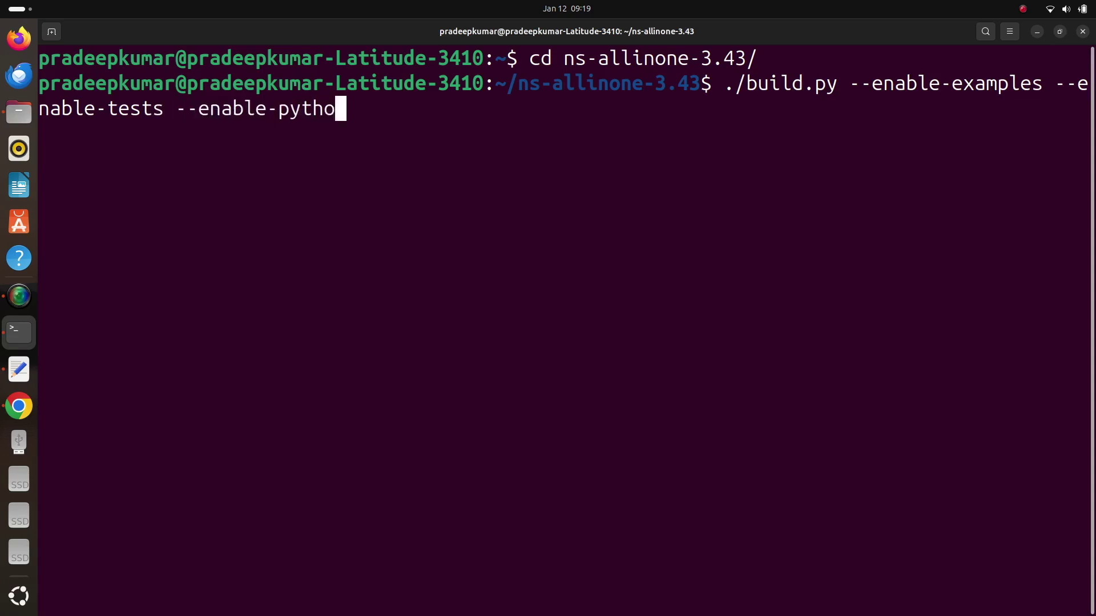
type("n-bin")
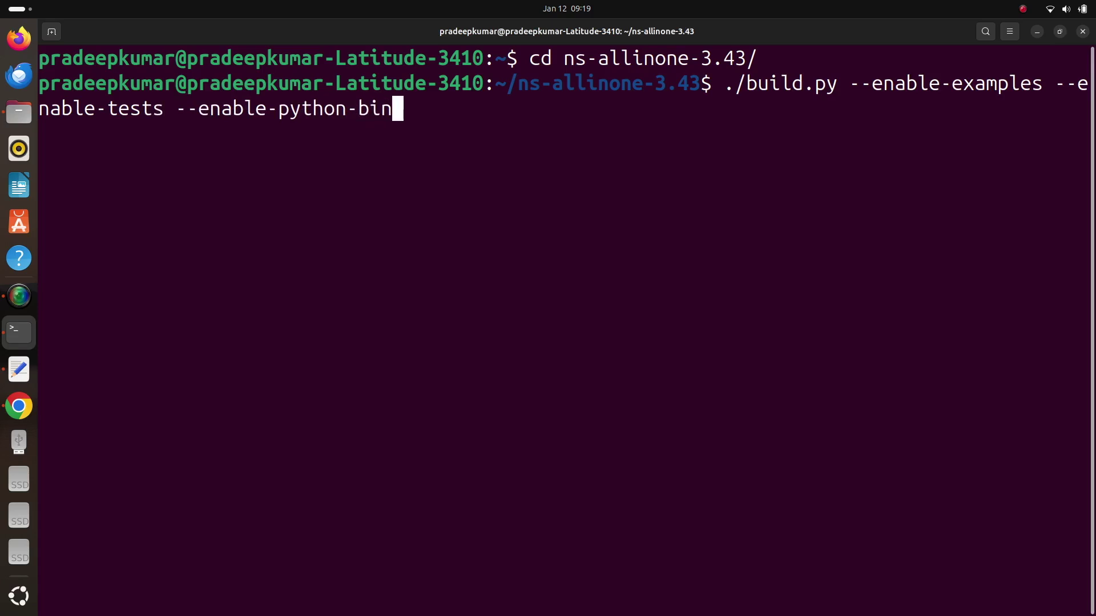
type("dings")
key("Return")
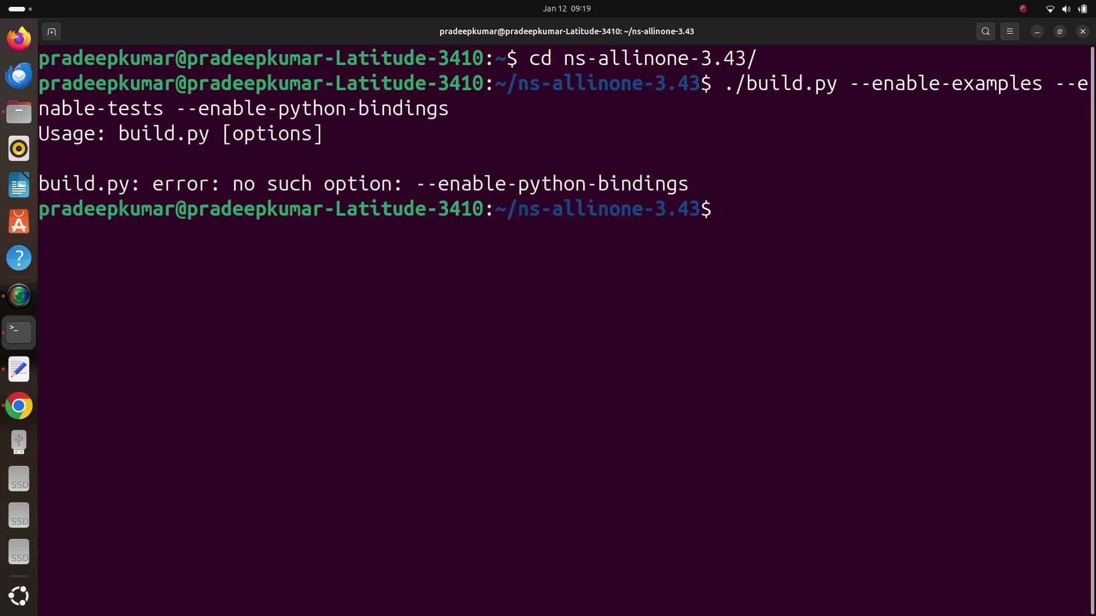
key("Up")
key("BackSpace")
key("BackSpace")
key("BackSpace")
key("BackSpace")
key("BackSpace")
key("BackSpace")
key("BackSpace")
key("BackSpace")
key("BackSpace")
key("BackSpace")
key("BackSpace")
key("BackSpace")
key("BackSpace")
key("BackSpace")
key("BackSpace")
key("BackSpace")
key("BackSpace")
key("BackSpace")
key("BackSpace")
key("BackSpace")
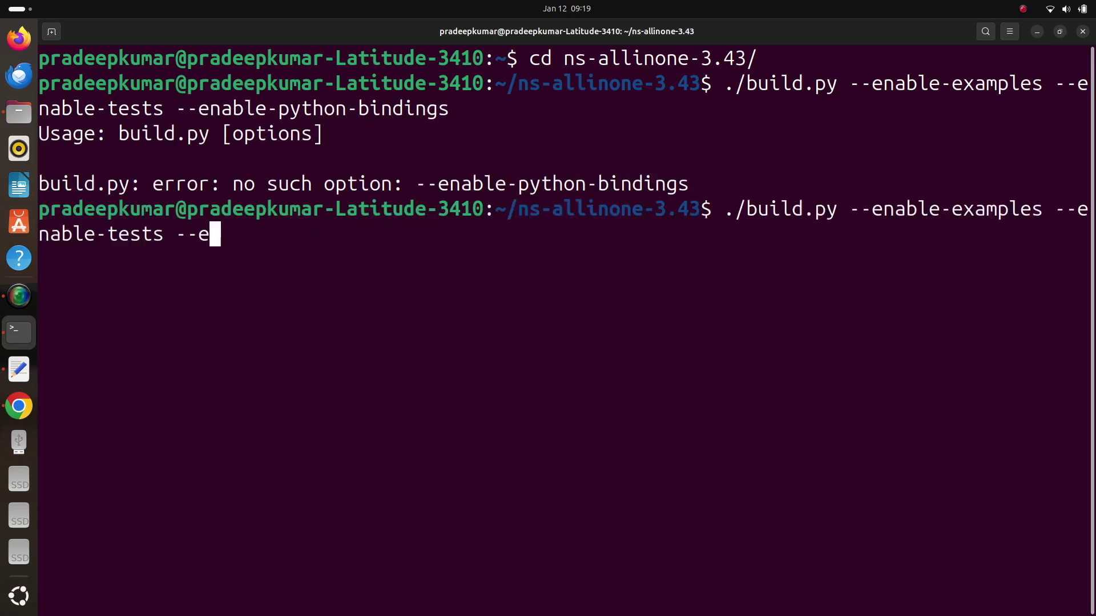
key("Return")
key("alt+Tab")
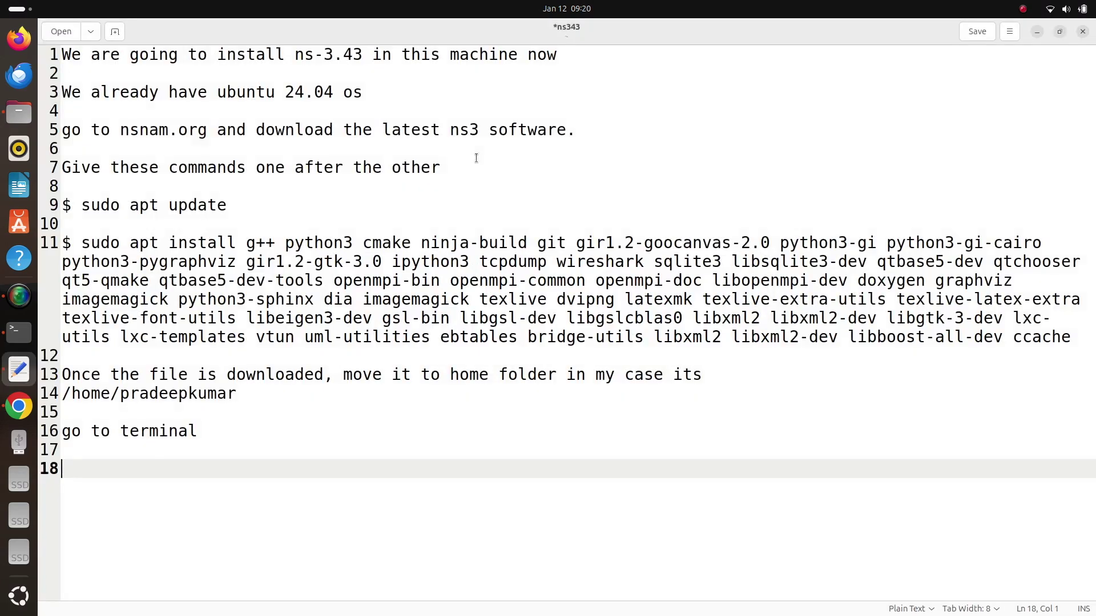
Step: Add the tar jxvf, cd ns-allinone-3.43/ and ./build.py commands to the notes
type("$ tar jxvf ")
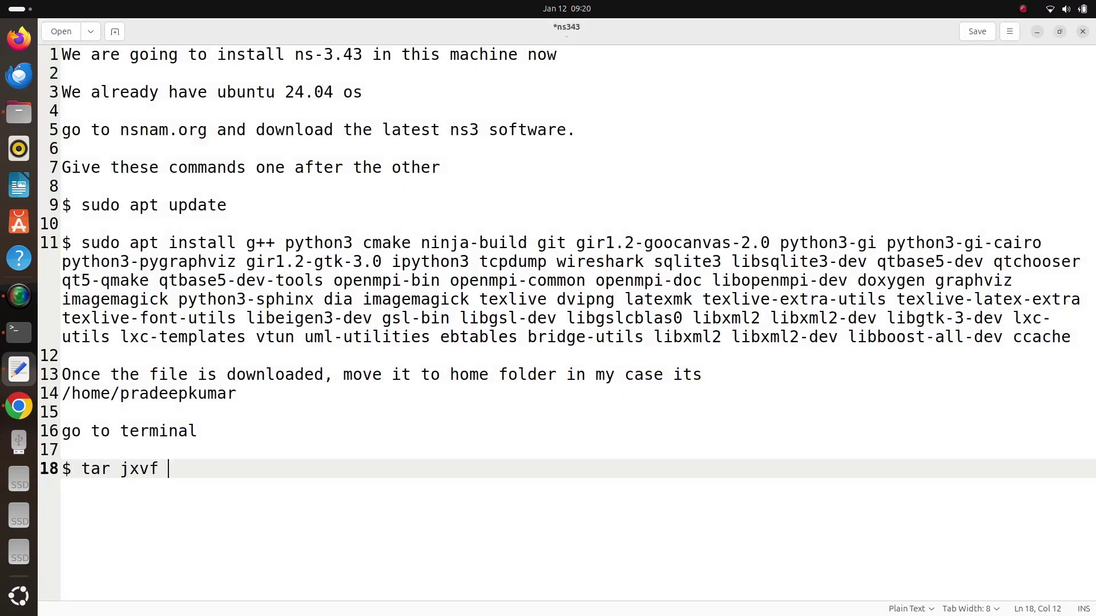
type("ns-alline")
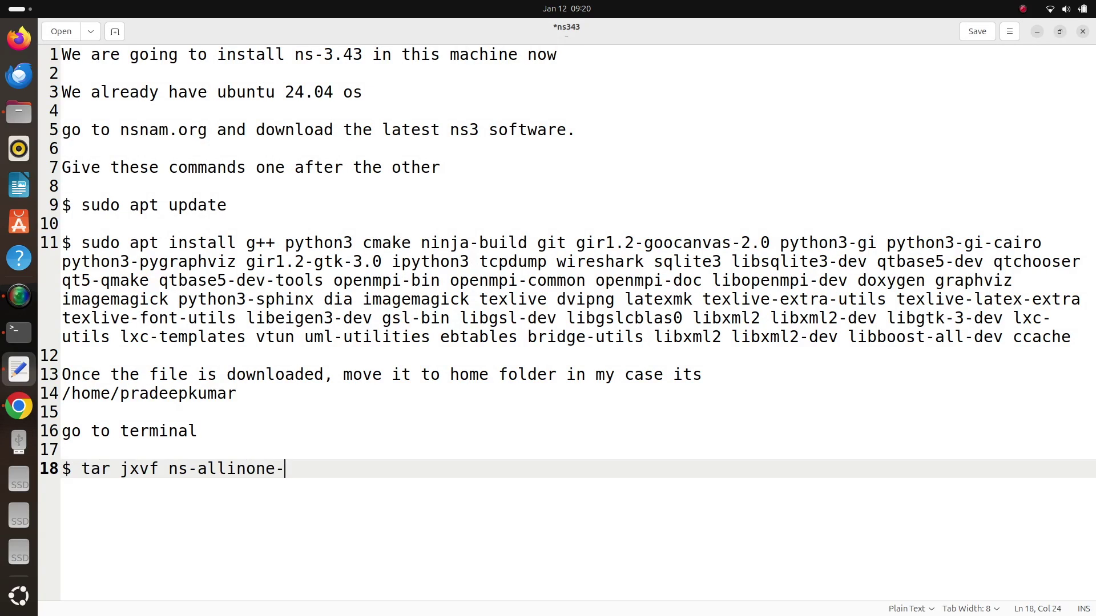
type("ne-3.43.tar.bz2")
key("Return")
key("Return")
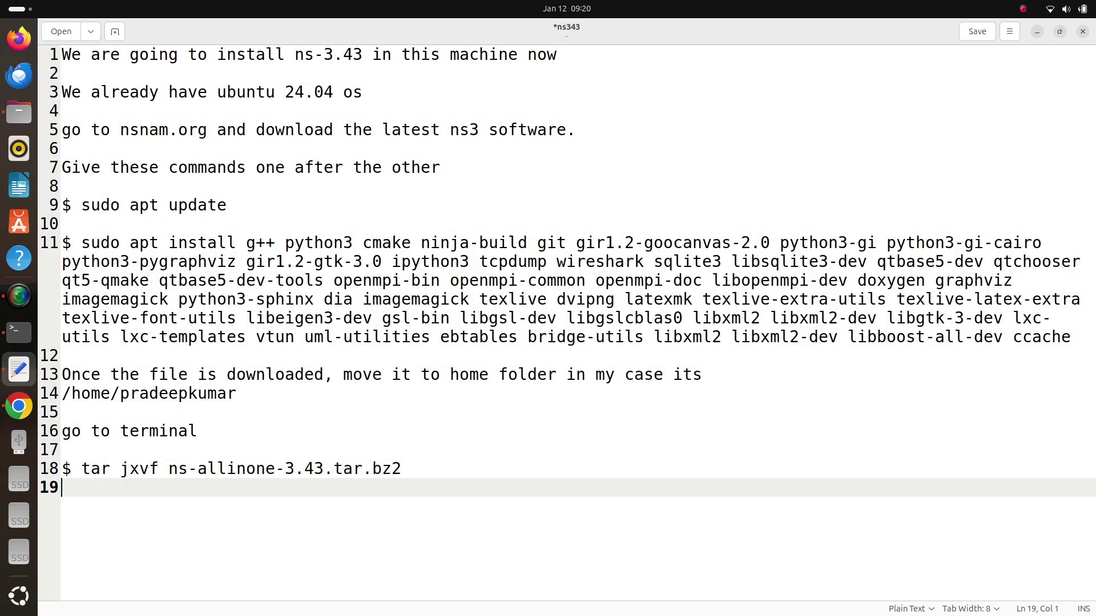
type("$ cd ns-allinone")
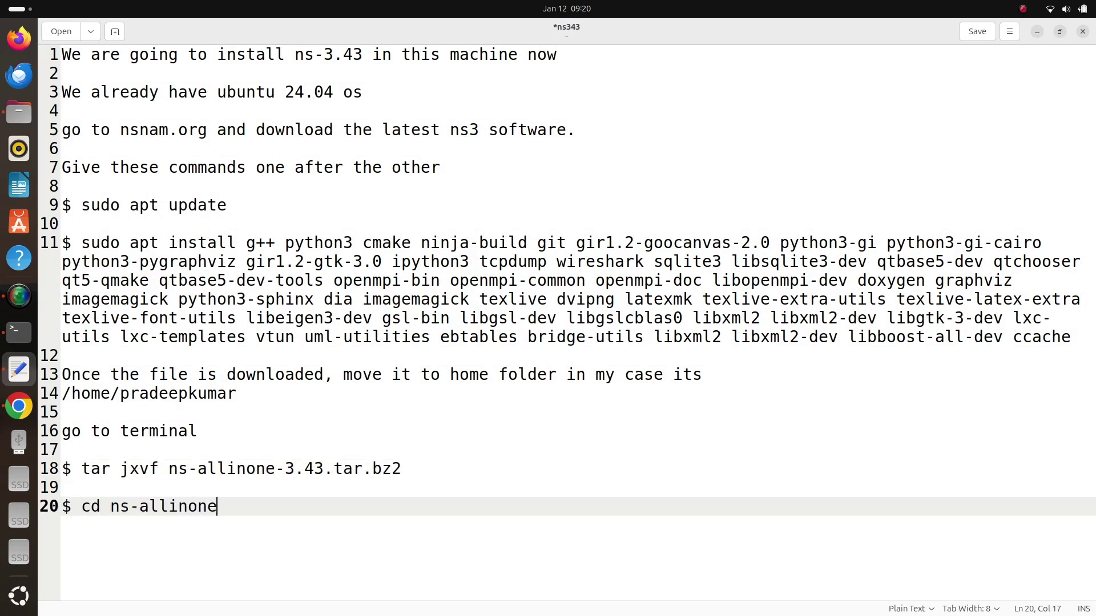
type("-3.43/")
key("Return")
key("Return")
type("$ ./")
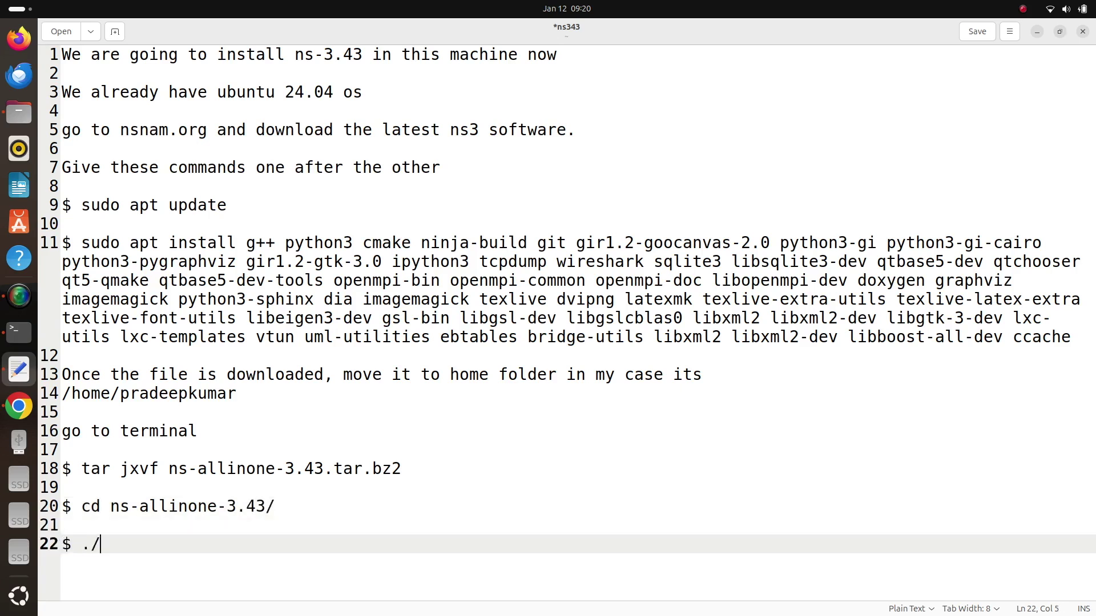
type("build.py --en")
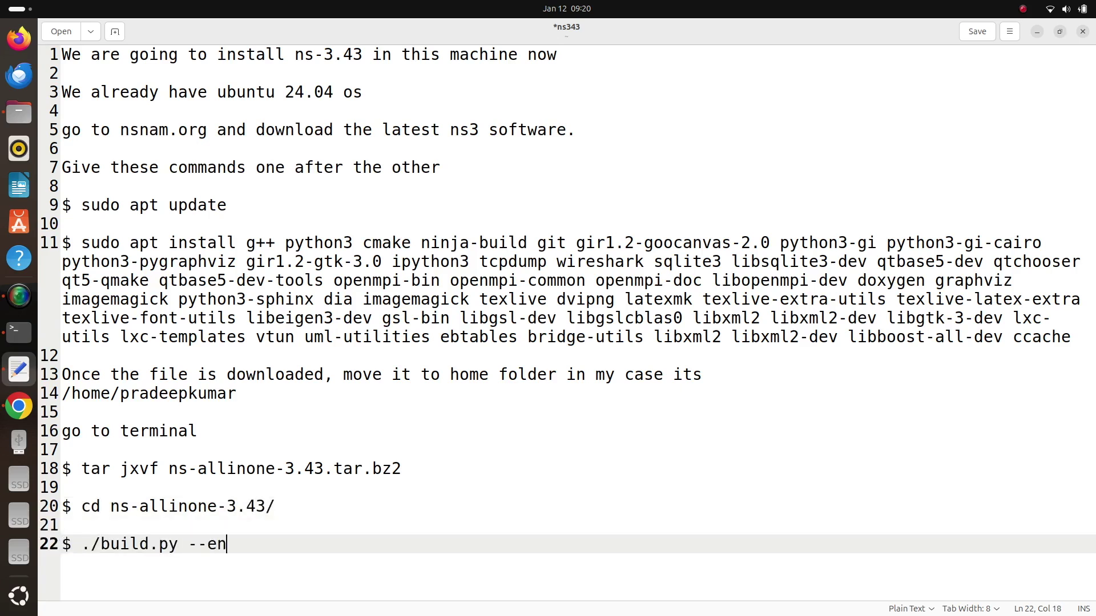
type("able-examples --enable-")
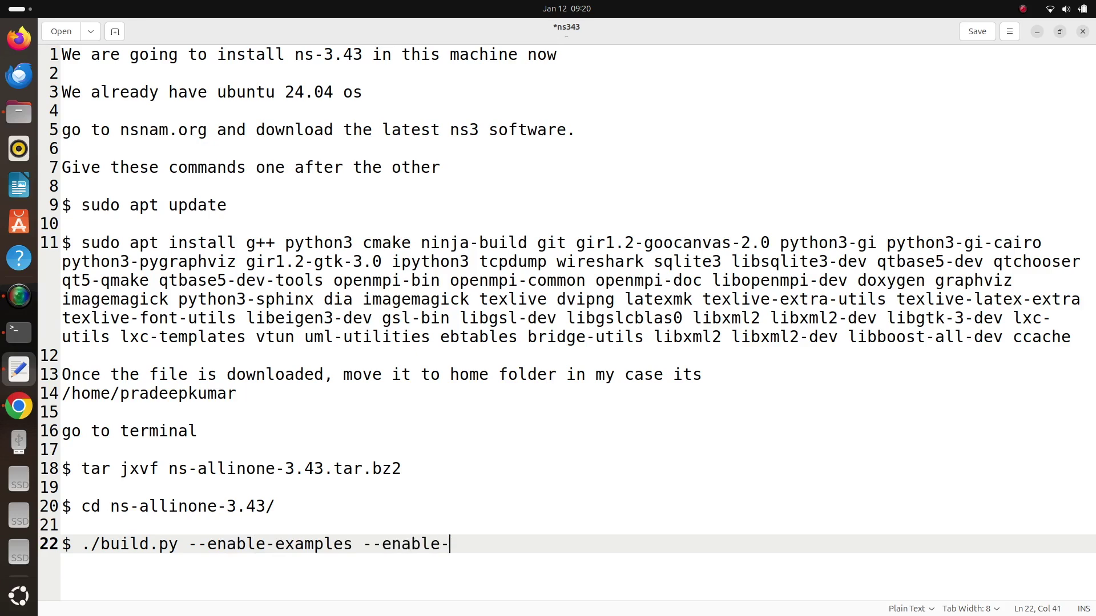
type("tests")
key("Return")
key("Return")
key("Return")
key("Return")
key("Return")
key("Return")
key("Return")
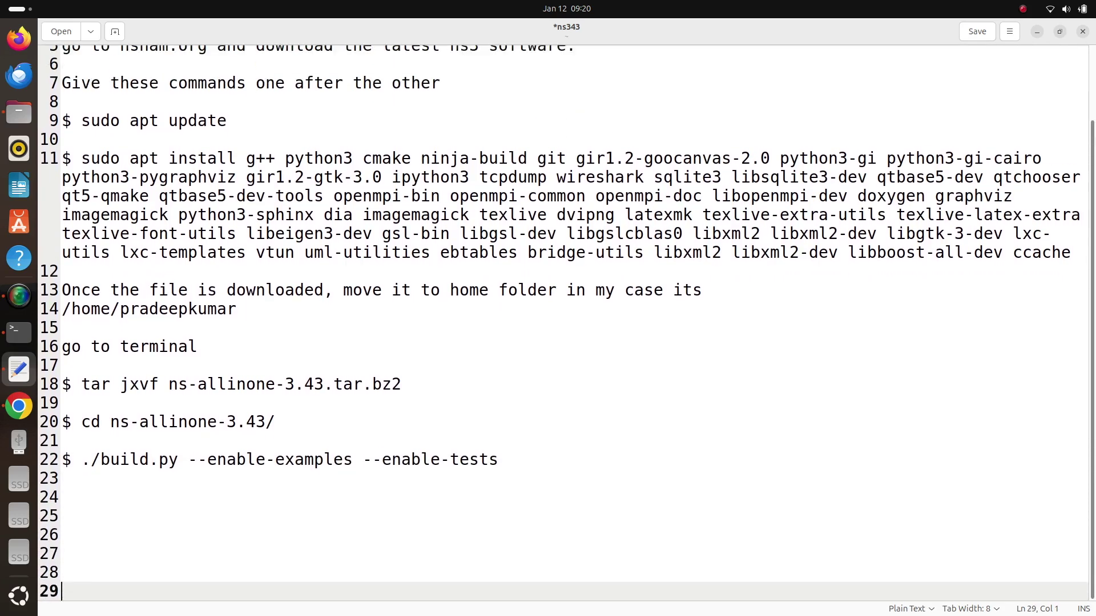
key("Return")
key("Return")
key("Return")
key("Return")
key("Return")
key("Return")
key("Return")
key("Return")
key("Return")
key("Return")
key("Return")
key("Return")
key("Return")
key("Return")
key("Return")
key("Return")
key("Return")
key("Return")
key("Return")
key("Return")
Step: Add a note about enabling python-bindings for ns3 scripts and save
key("Up")
key("Up")
key("Up")
key("Up")
key("Up")
key("Up")
key("Up")
key("Up")
key("Up")
key("Up")
key("Up")
key("Up")
key("Up")
key("Up")
key("Up")
key("Up")
key("Up")
key("Up")
key("Up")
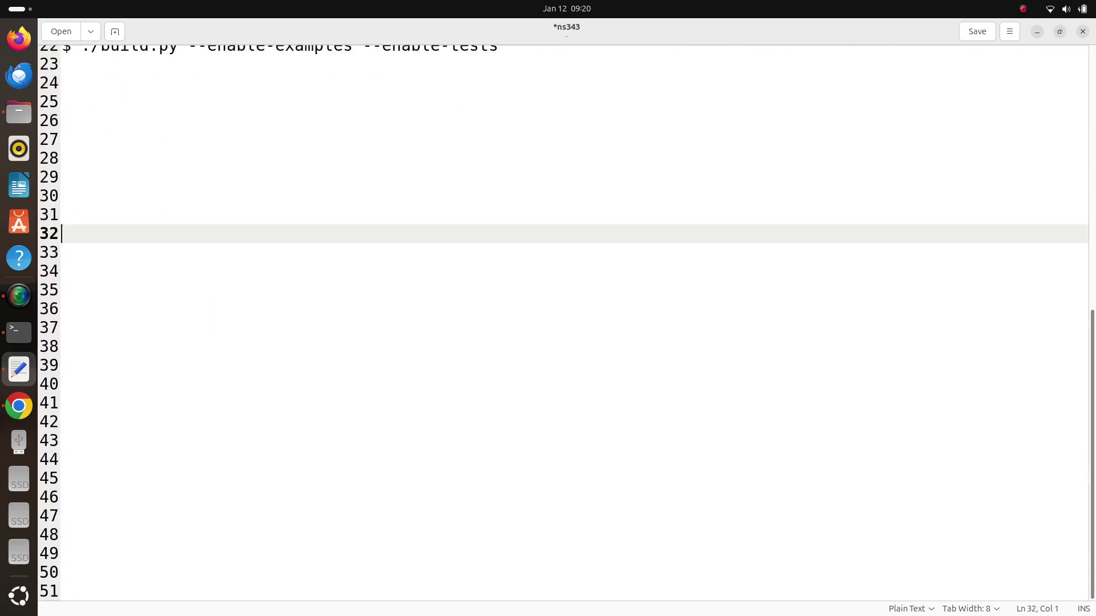
key("Up")
key("Up")
key("Up")
key("Up")
key("Up")
key("Up")
key("Up")
key("Up")
key("Up")
key("Up")
key("Down")
key("Down")
type("We will see o")
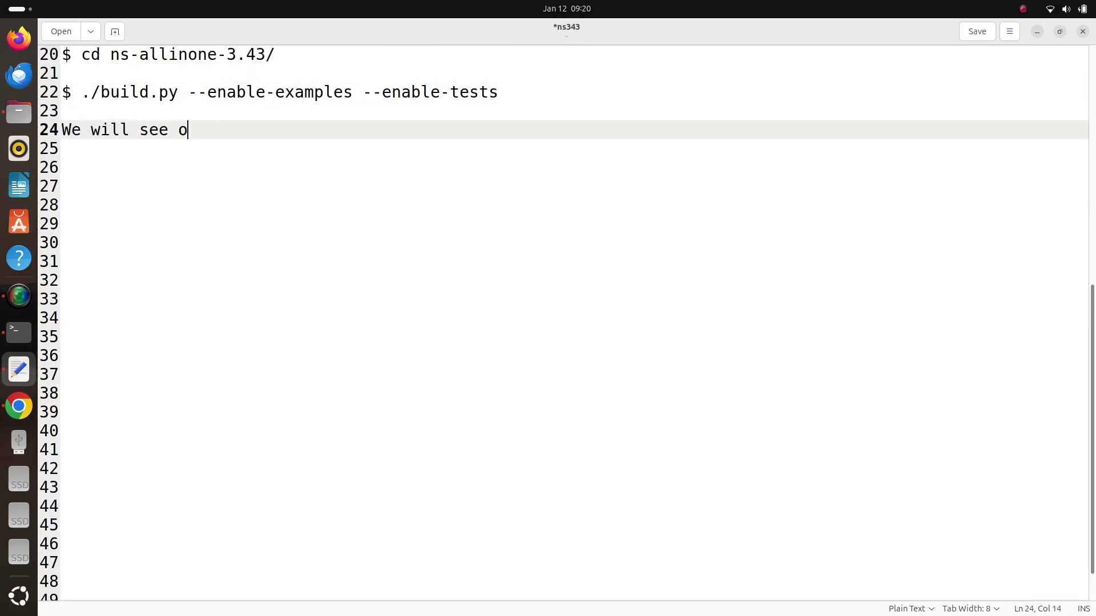
type("n how to enable python")
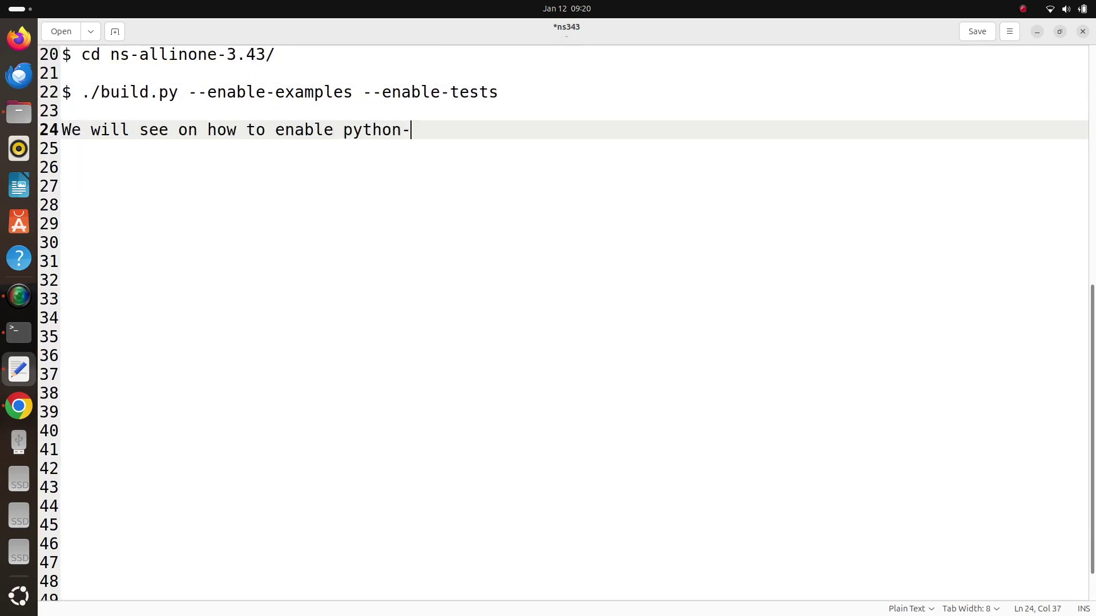
type("-bindisn")
key("BackSpace")
key("BackSpace")
type("ngs so that ")
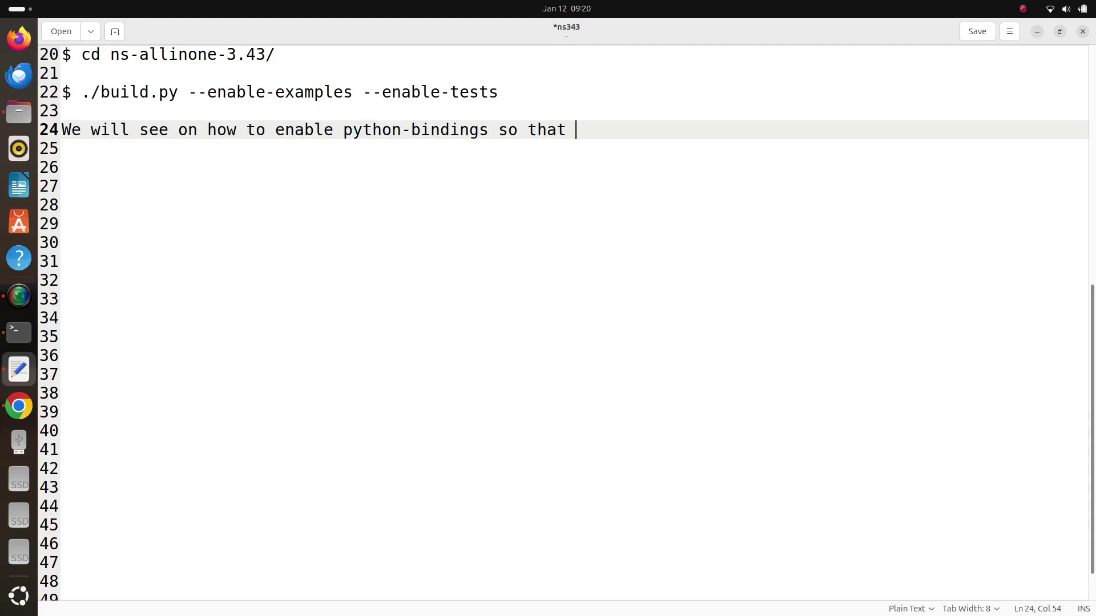
type("python will also be used ")
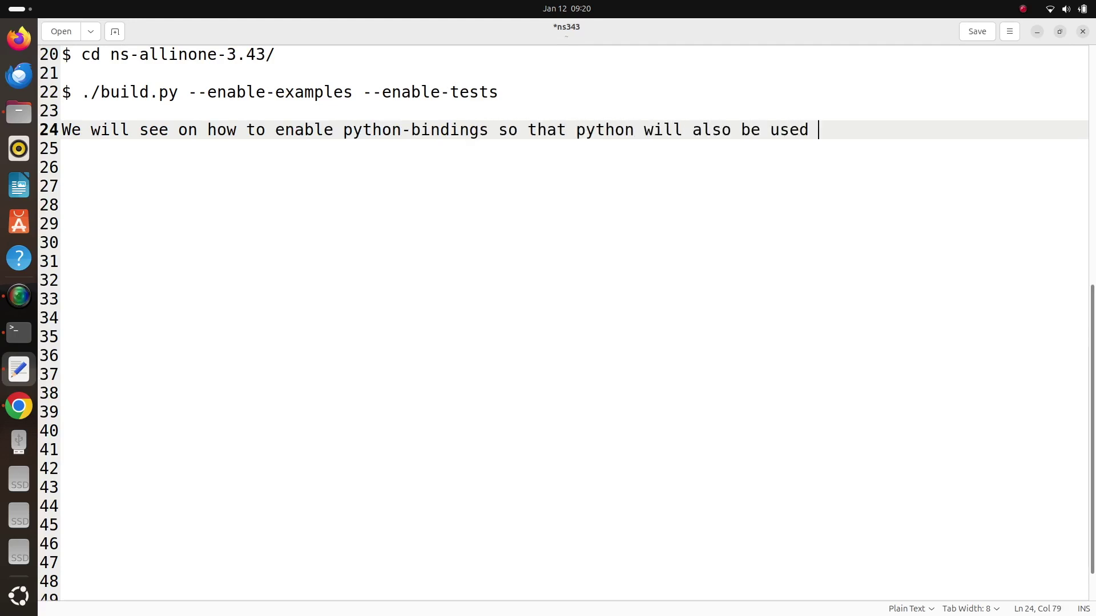
type("in ns3 scripts.")
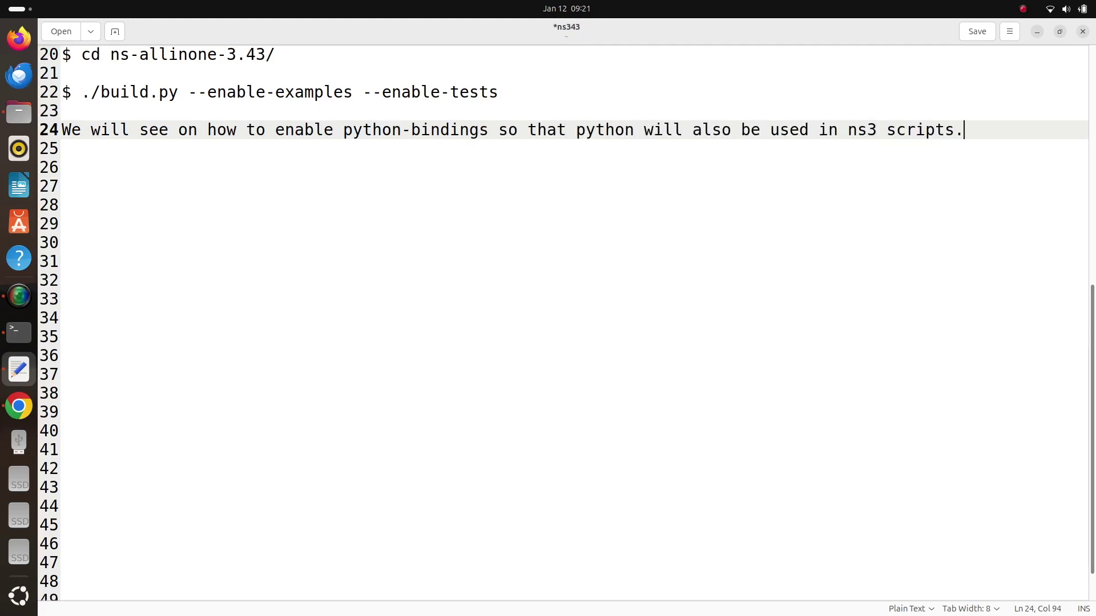
key("Return")
key("Return")
key("ctrl+s")
Step: Add 'This process takes sometime to get installed.' under the build command and save
left_click(513, 91)
key("Return")
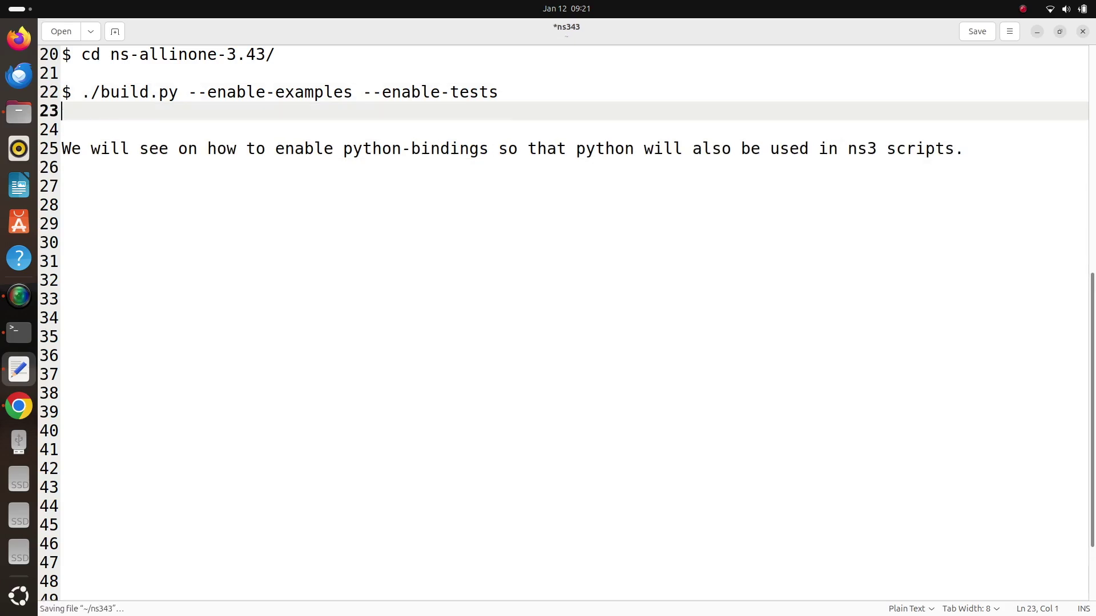
type("This process take")
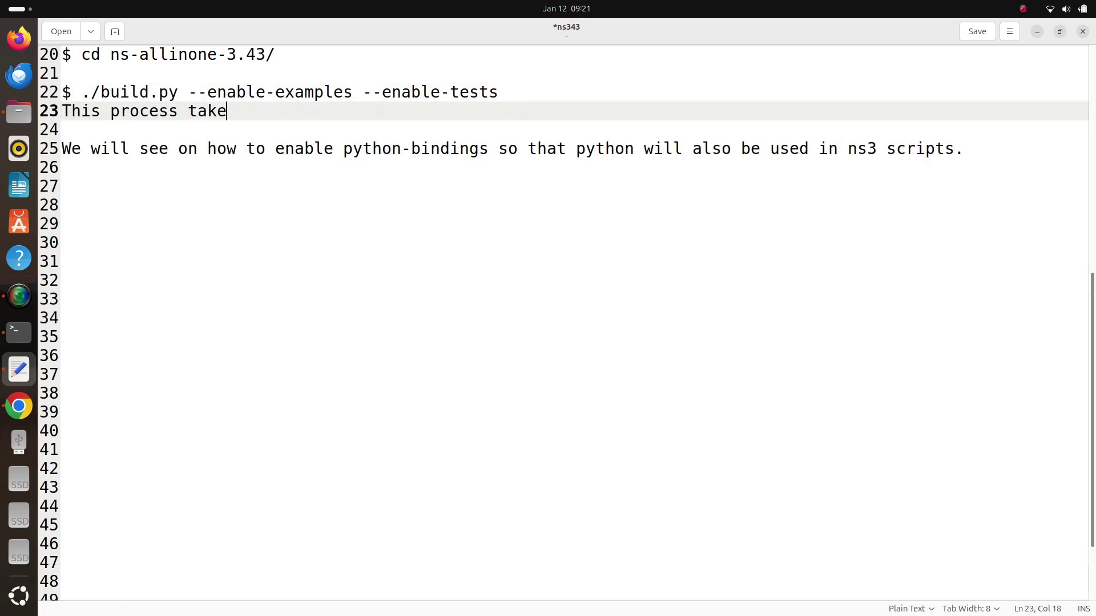
type("s sometime to get installed.")
key("Return")
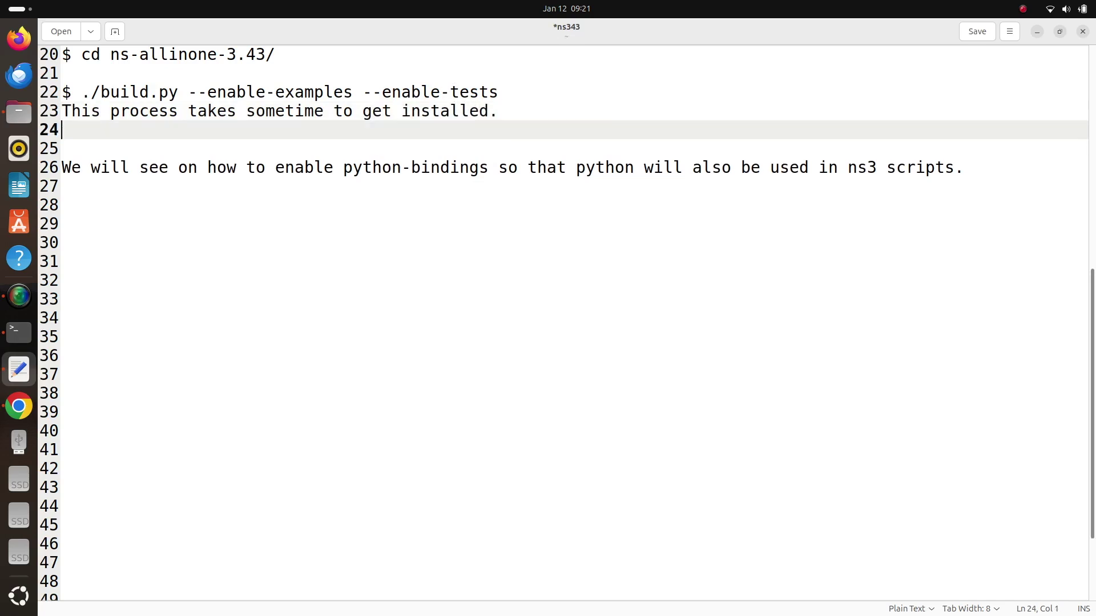
key("Up")
key("Return")
key("ctrl+s")
key("Up")
key("Up")
key("Up")
key("Up")
key("Up")
key("Up")
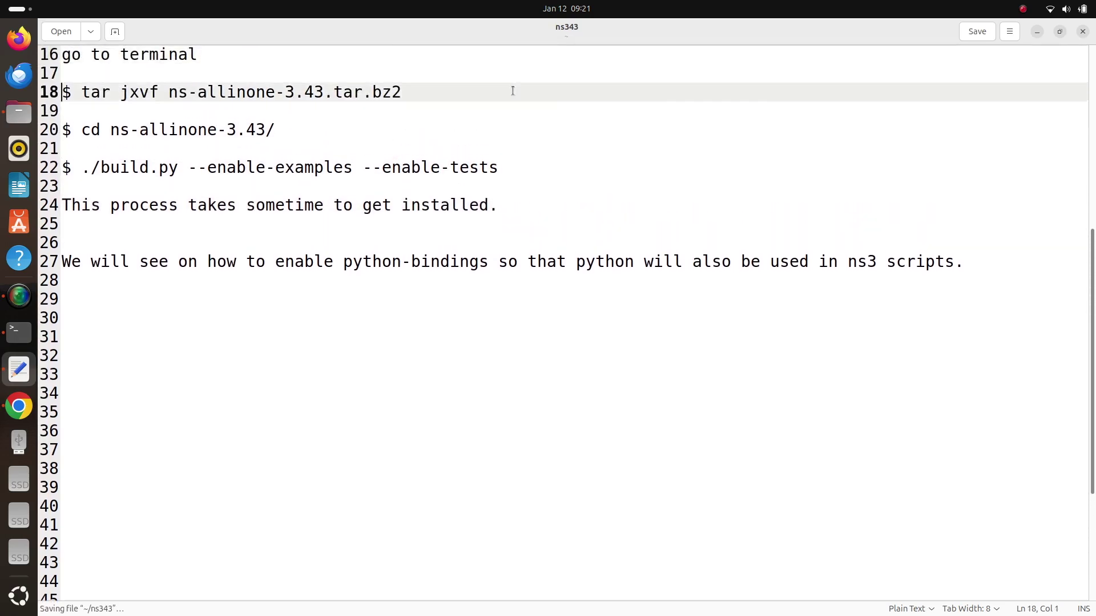
key("alt+Tab")
key("alt+Tab")
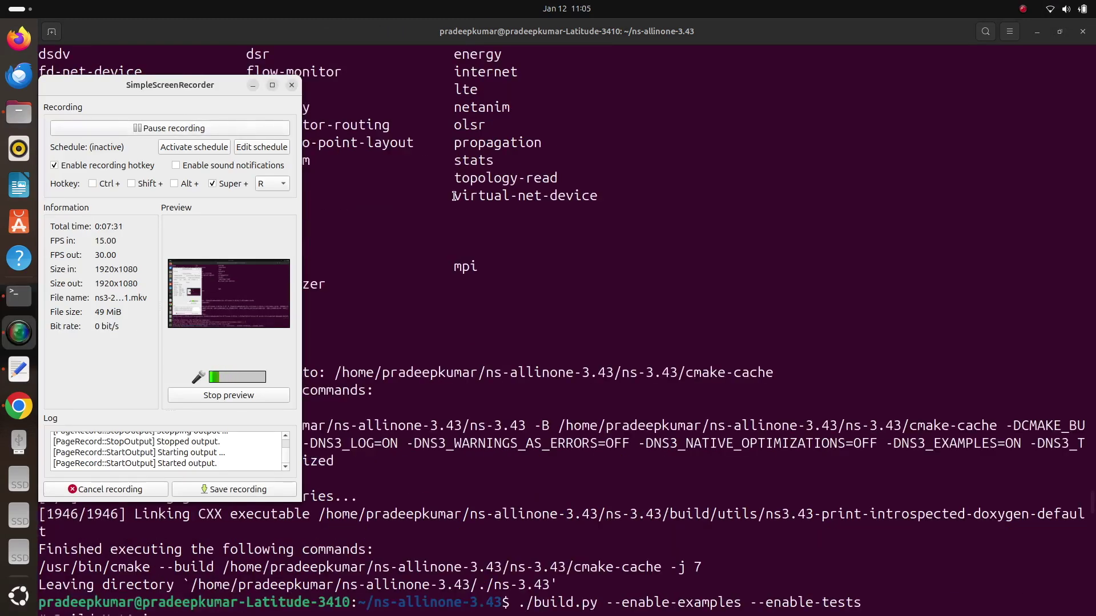
Step: Clear the terminal and change into the ns-3.43 folder
left_click(454, 196)
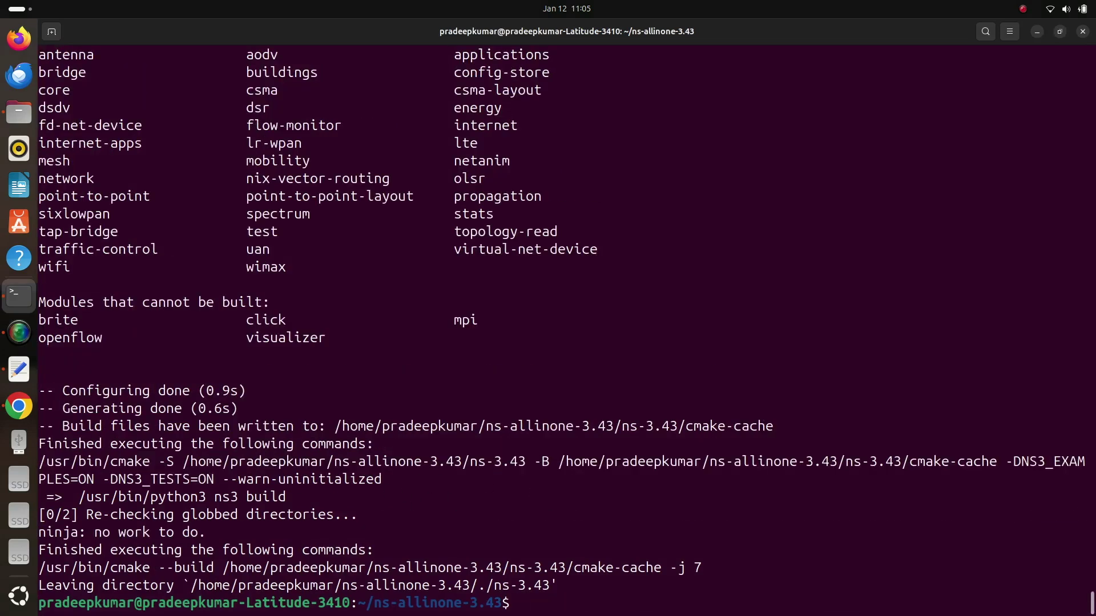
type("clear")
key("Return")
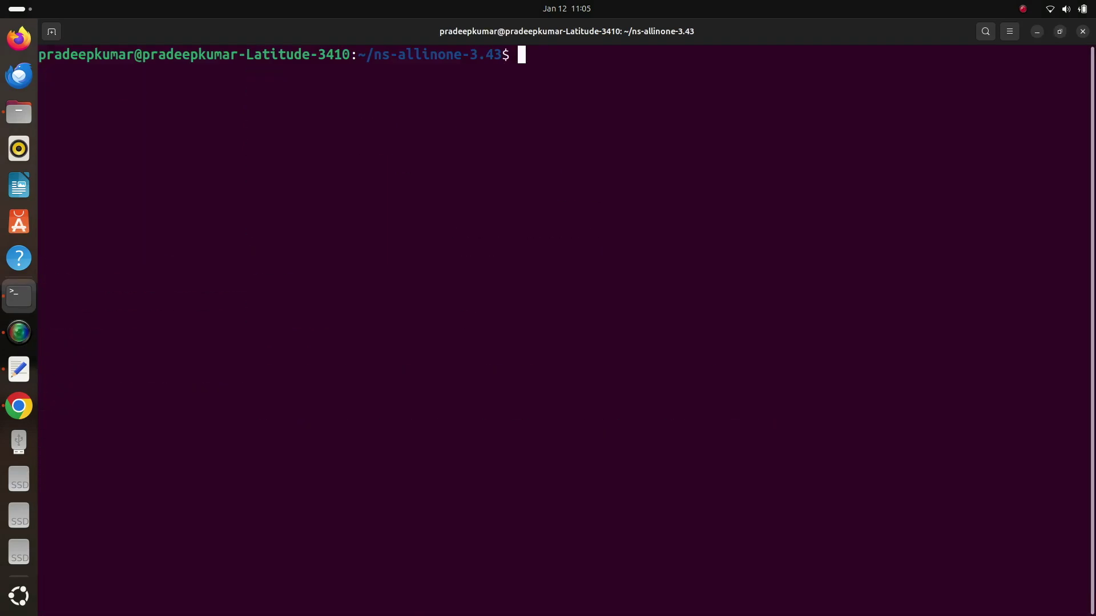
type("cd ns-3.43/")
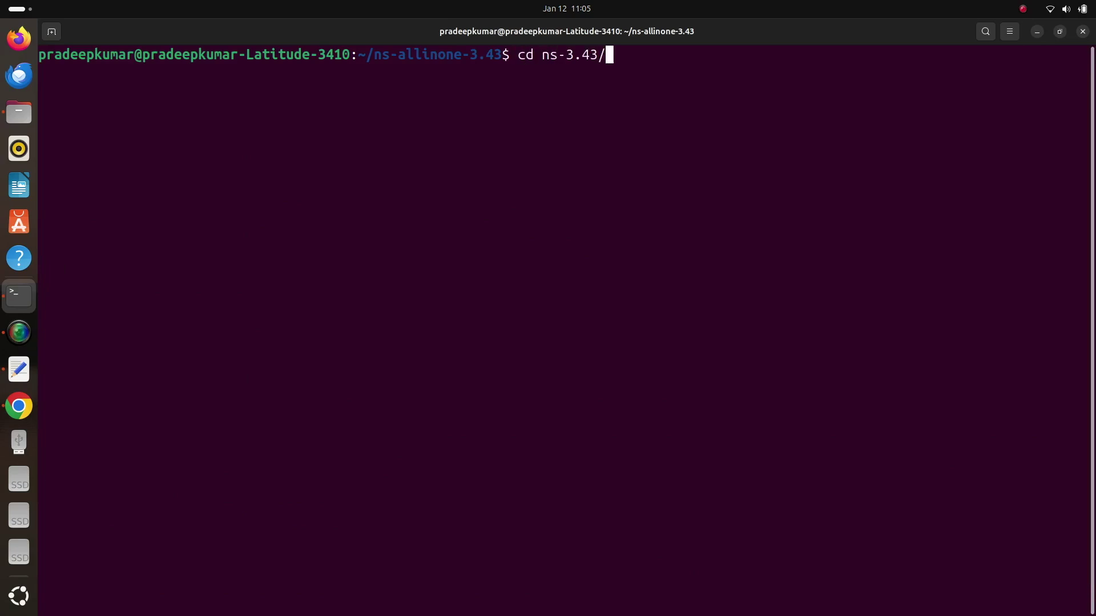
key("Return")
Step: Enlarge the terminal text and run ./ns3 configure --enable-python-bindings
key("ctrl+plus")
key("ctrl+plus")
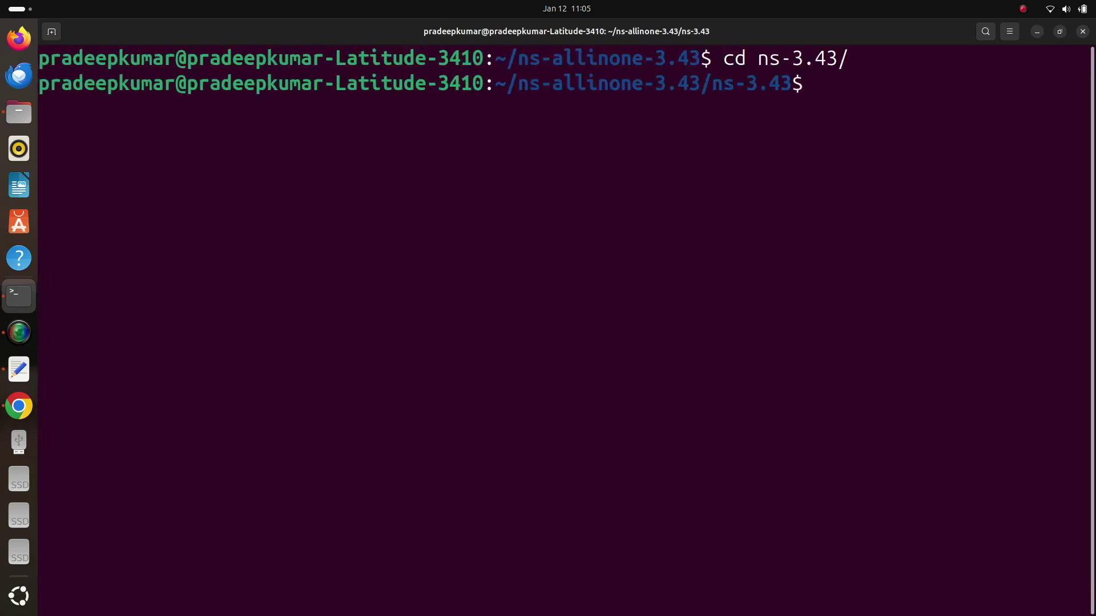
type("./ns3 con")
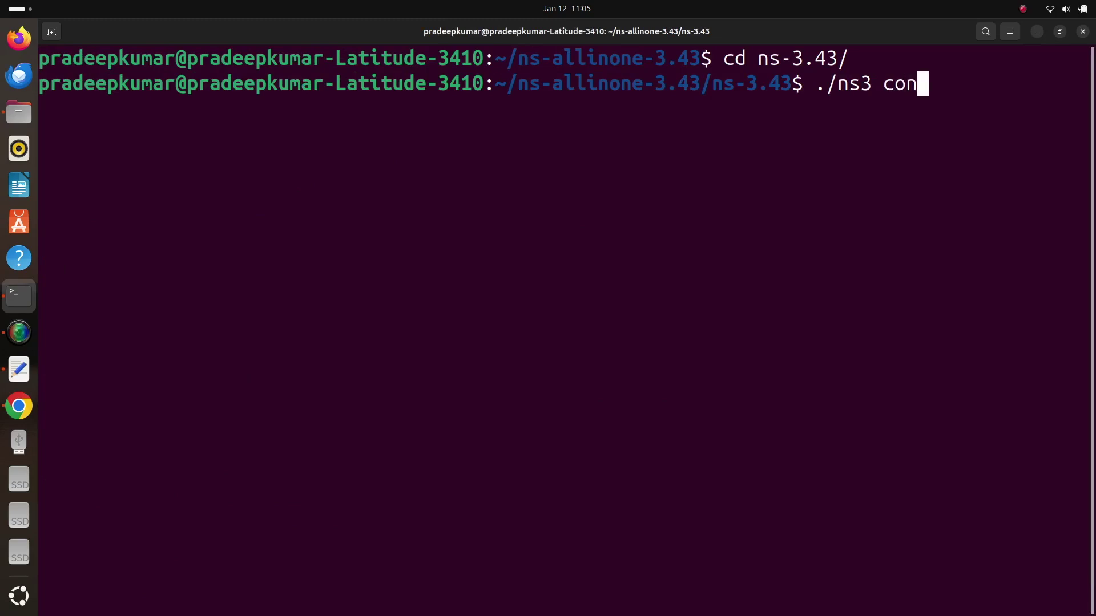
type("fi")
key("BackSpace")
type("i")
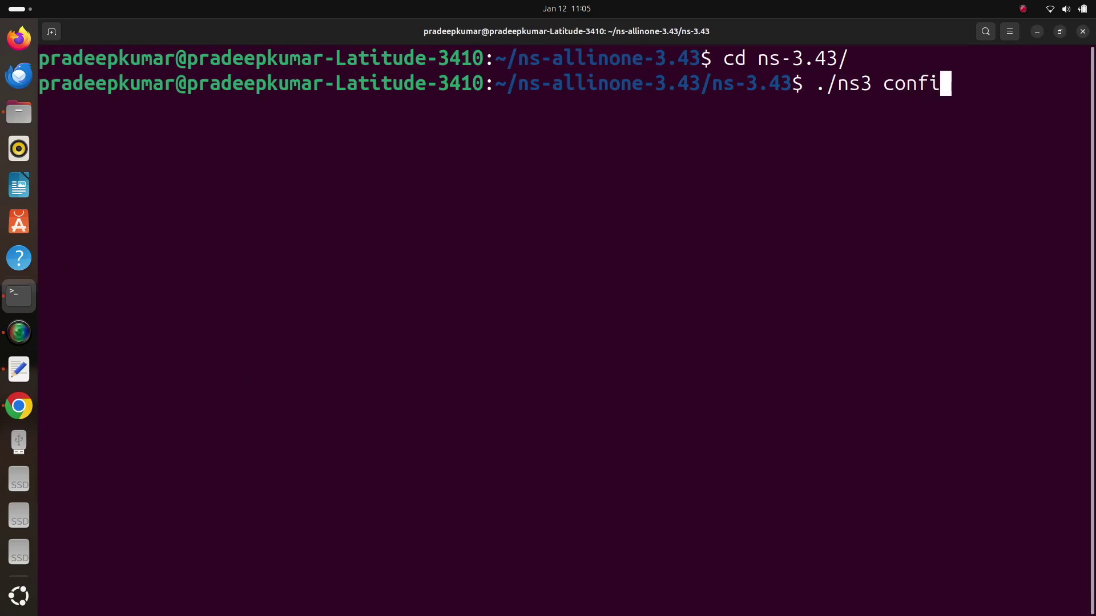
type("gure --enable-")
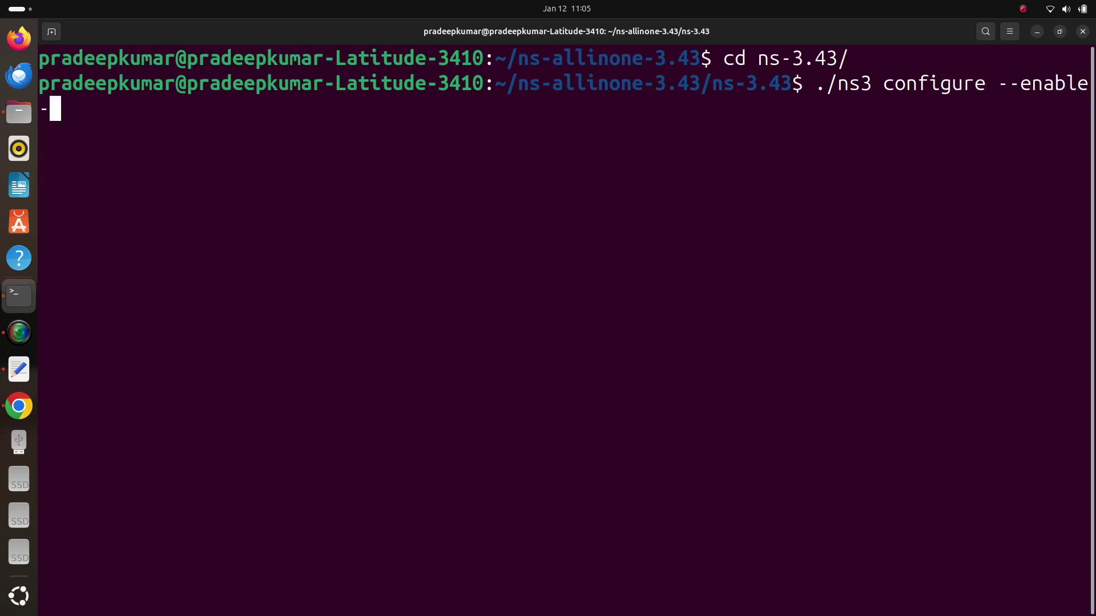
type("python-bindin")
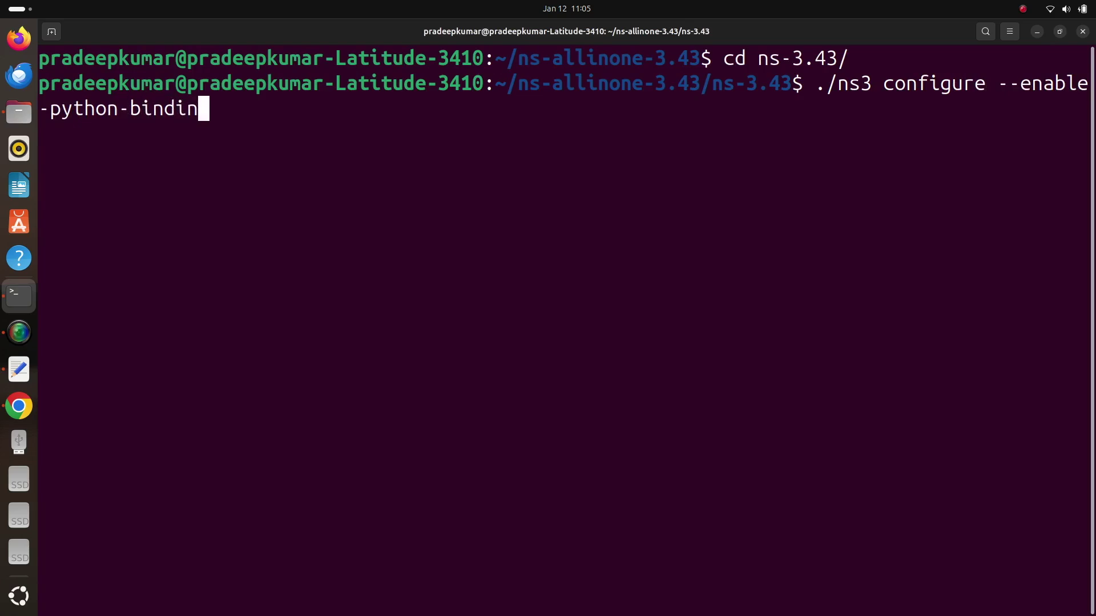
type("gs")
key("Return")
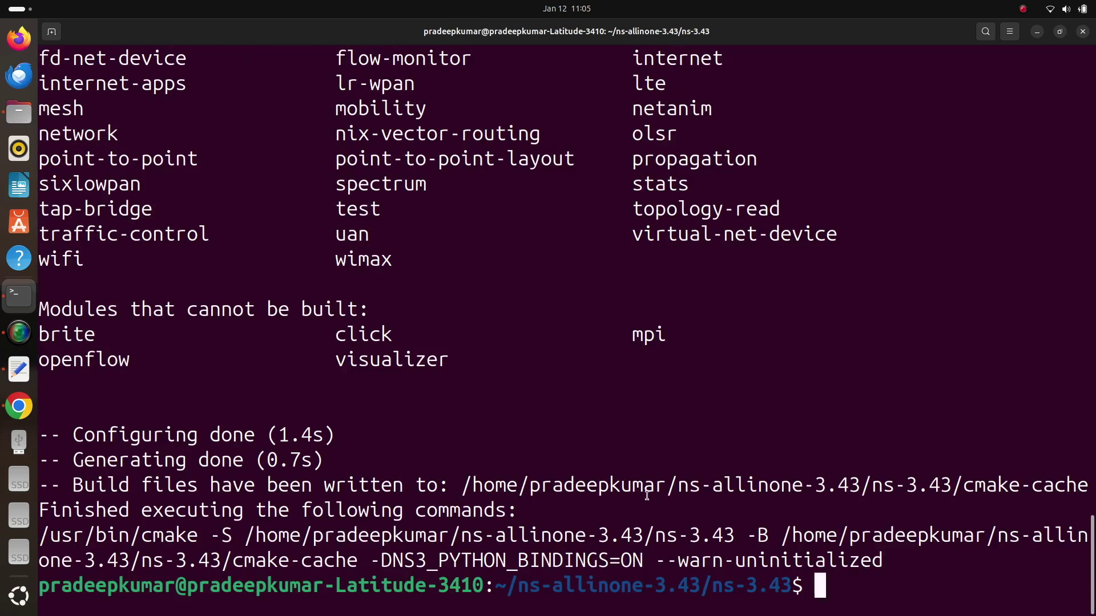
scroll(651, 497, "up", 10)
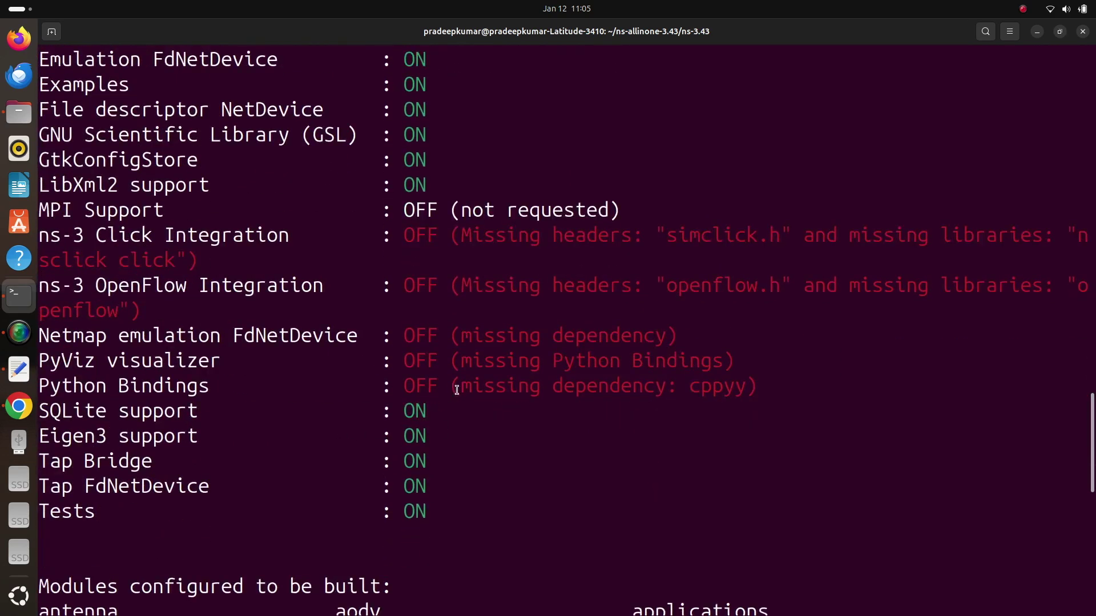
Step: Copy the missing dependency name cppyy from the configure output and clear the screen
triple_click(462, 387)
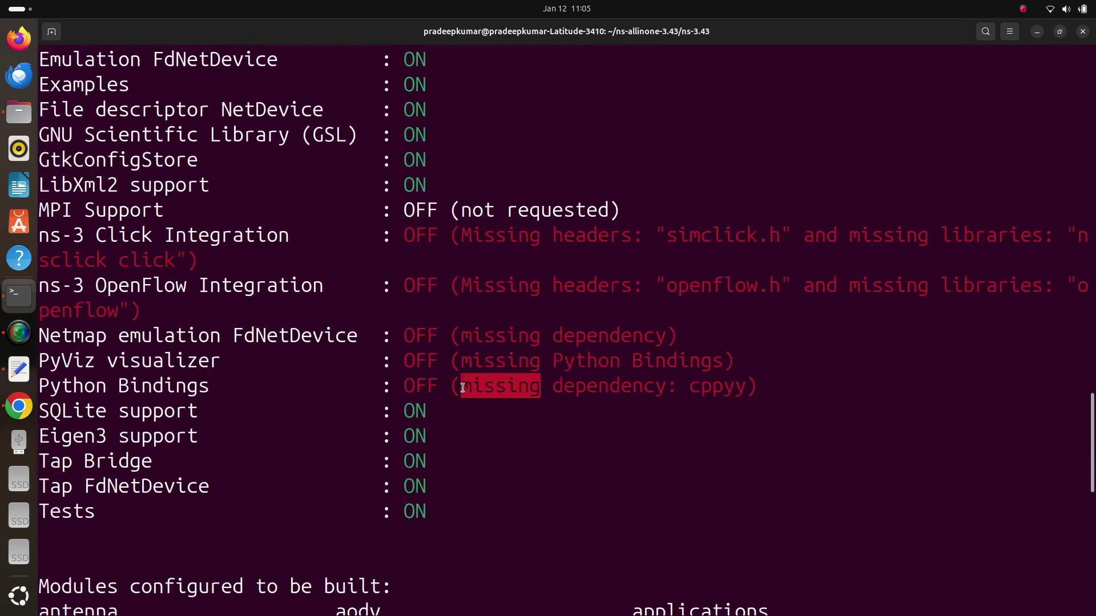
double_click(729, 386)
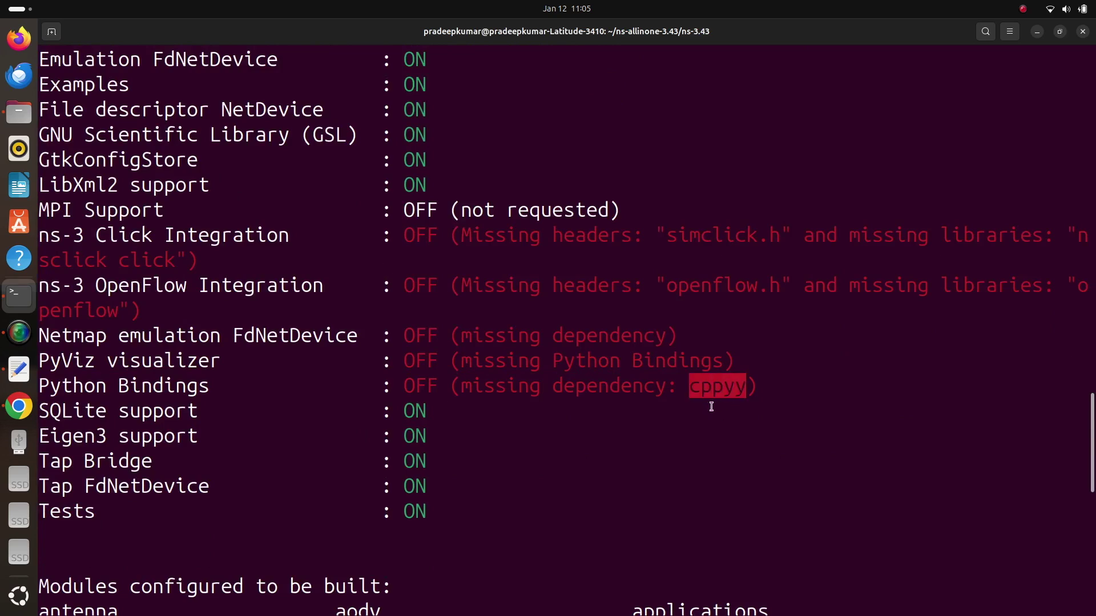
key("ctrl+shift+c")
type("clear")
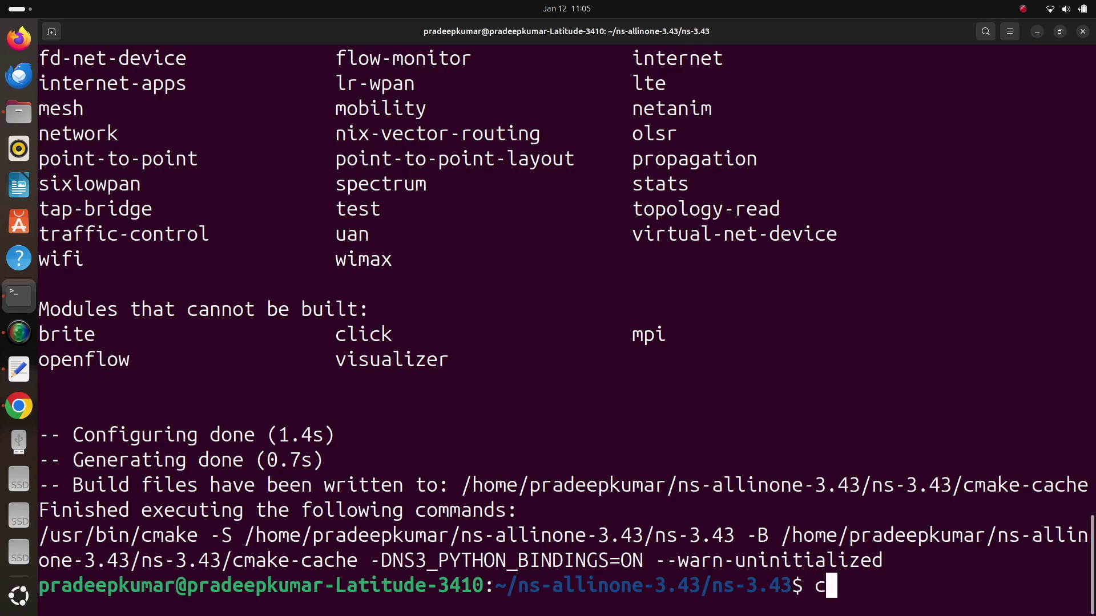
key("Return")
Step: Try pip install cppyy, inspect the externally-managed-environment error, then clear
type("pip i")
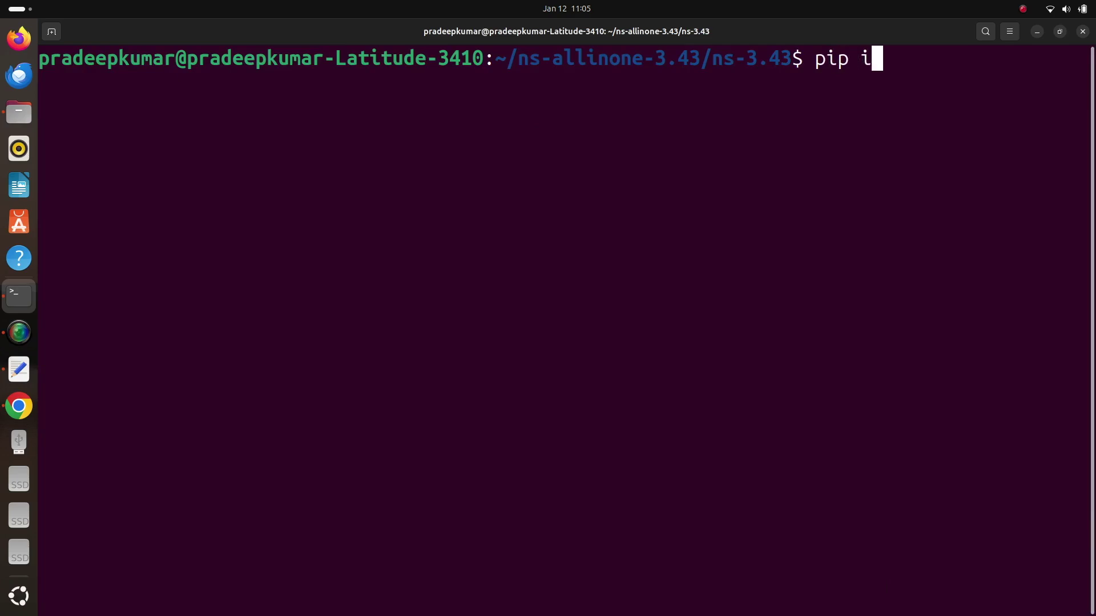
type("nstall cpp")
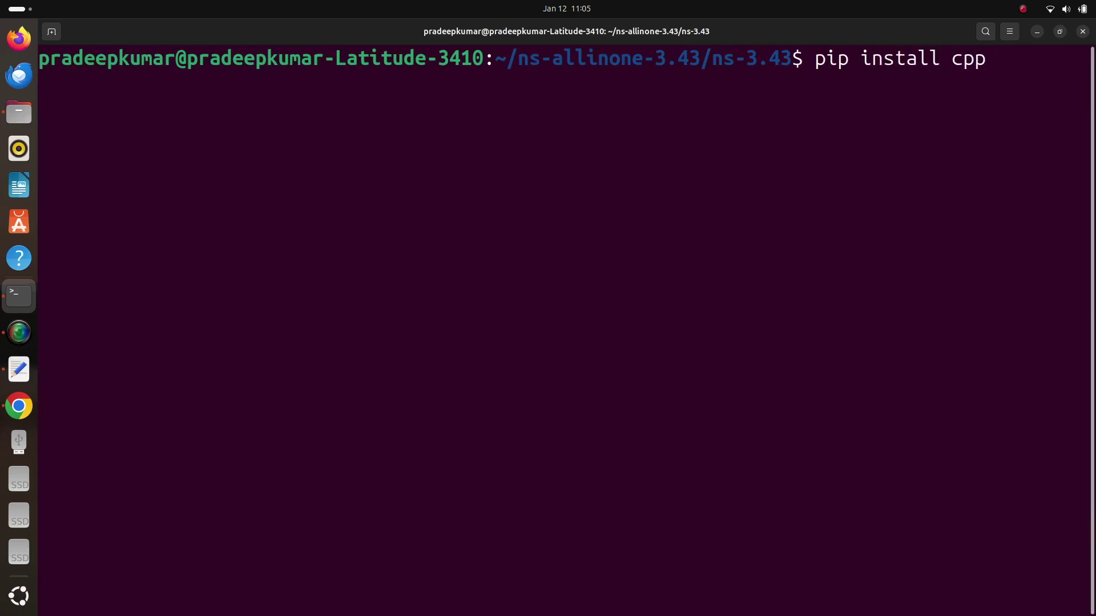
type("yy")
key("Return")
scroll(565, 331, "up", 1)
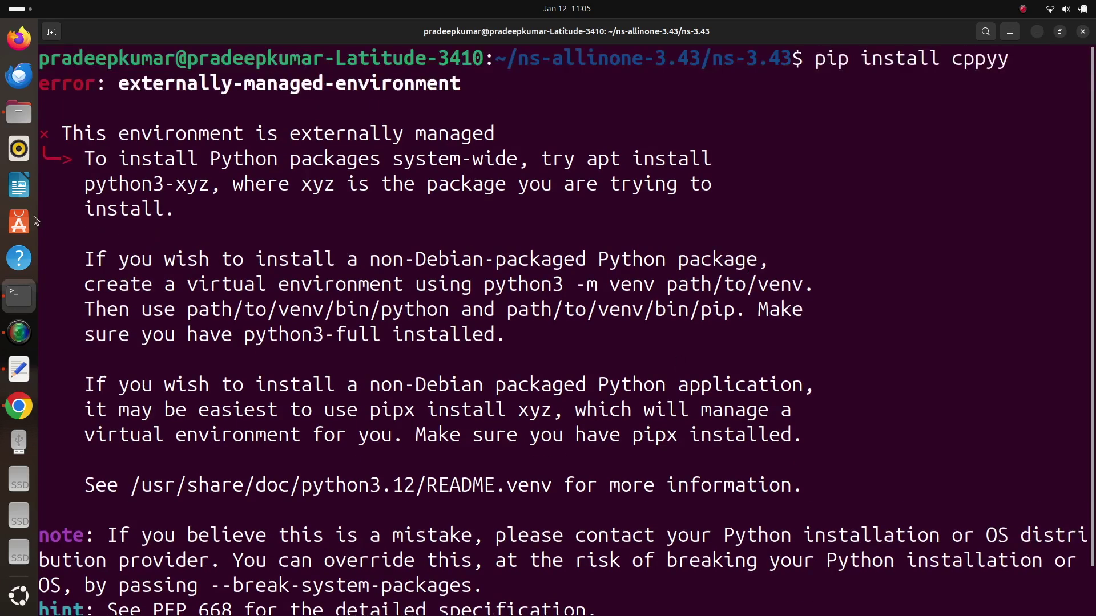
left_click_drag(43, 84, 456, 84)
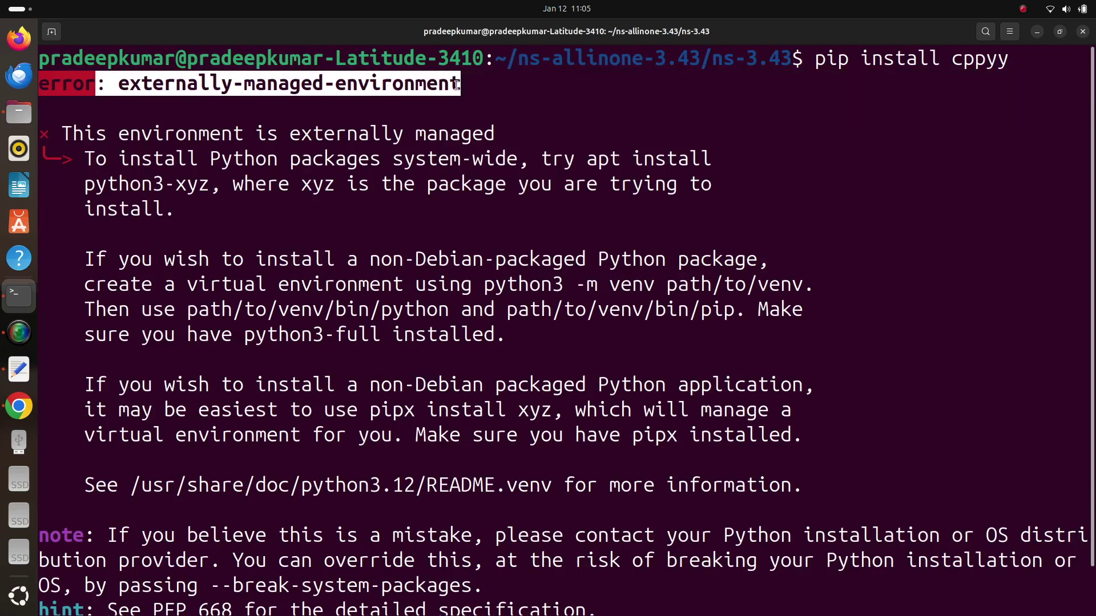
scroll(362, 148, "down", 1)
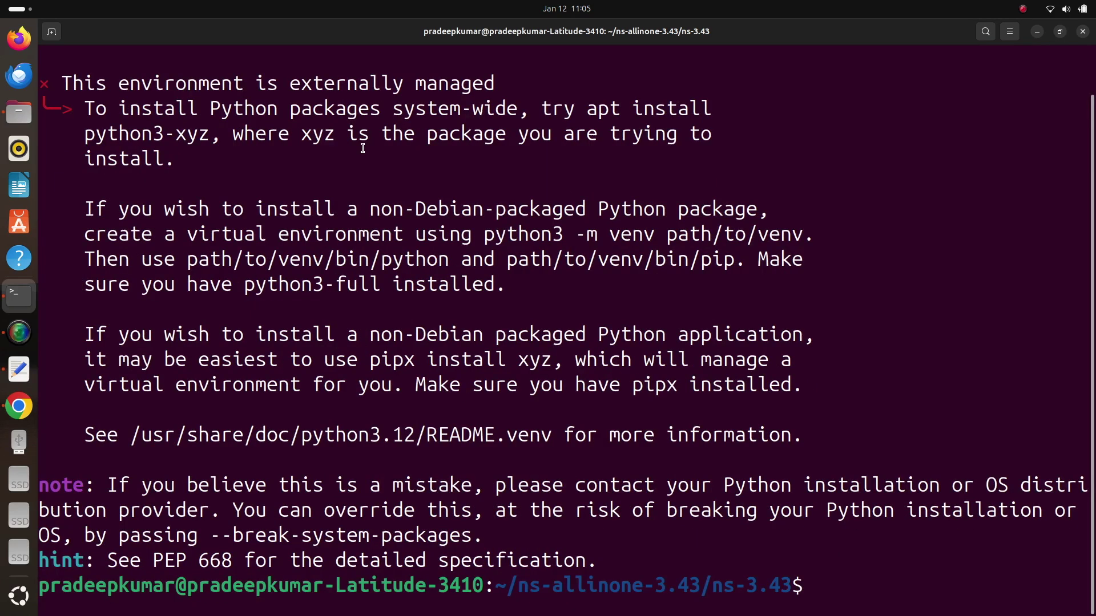
type("clear")
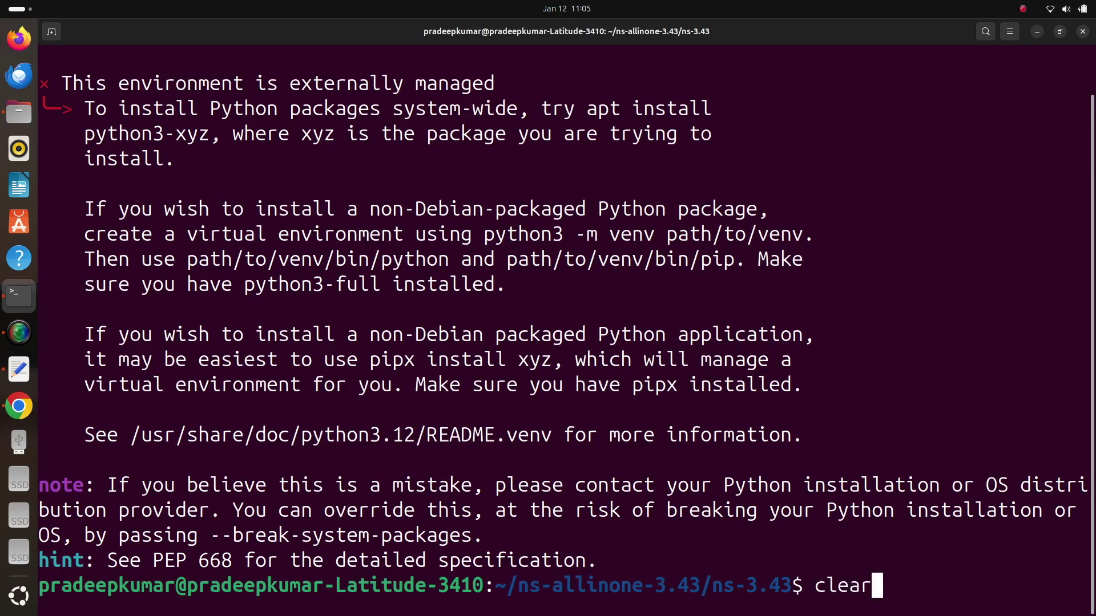
key("Return")
Step: Create a Python virtual environment in the home folder with python3 -m venv
type("cd")
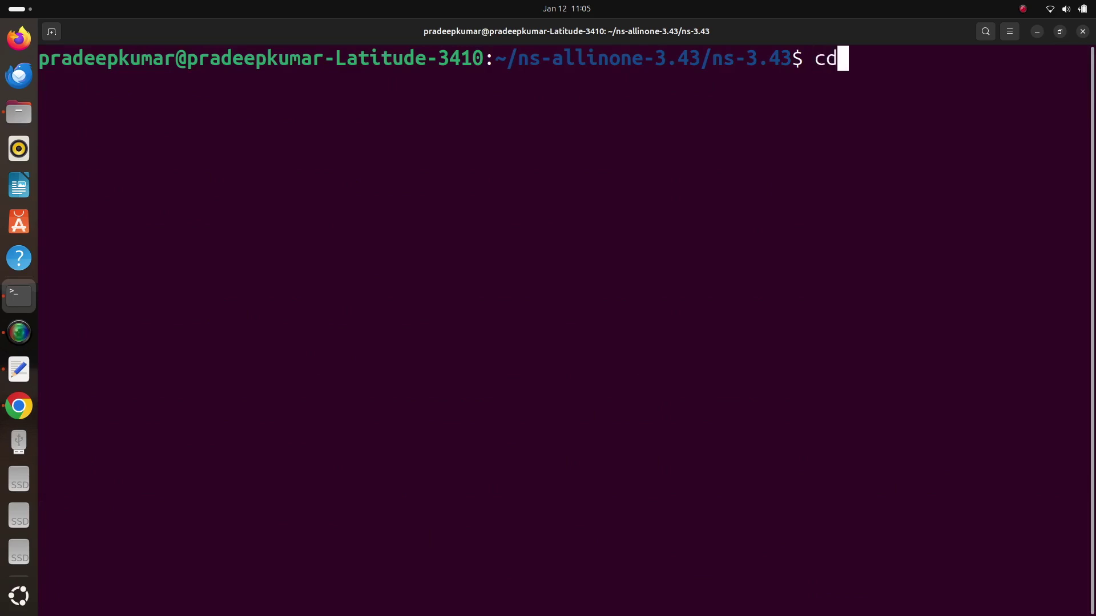
key("Return")
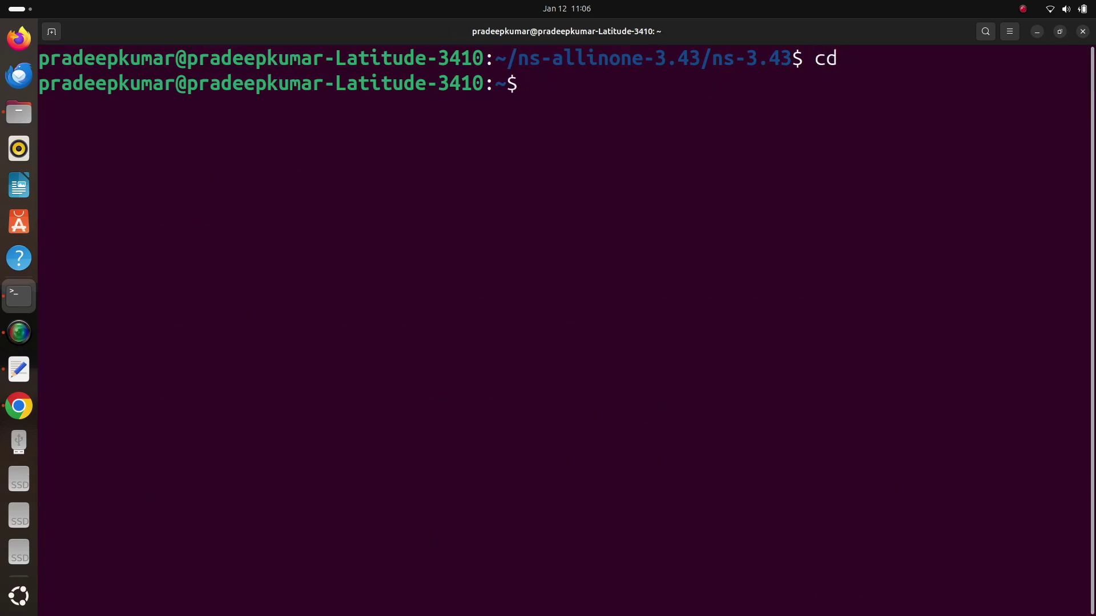
type("python3-")
key("BackSpace")
type("-m venv")
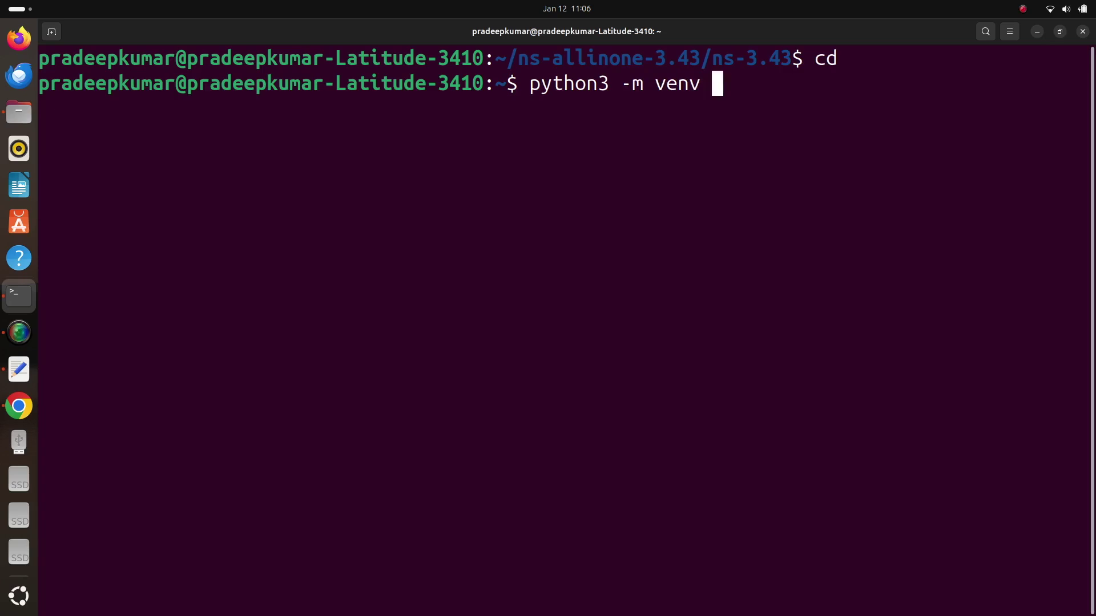
type(" ./p")
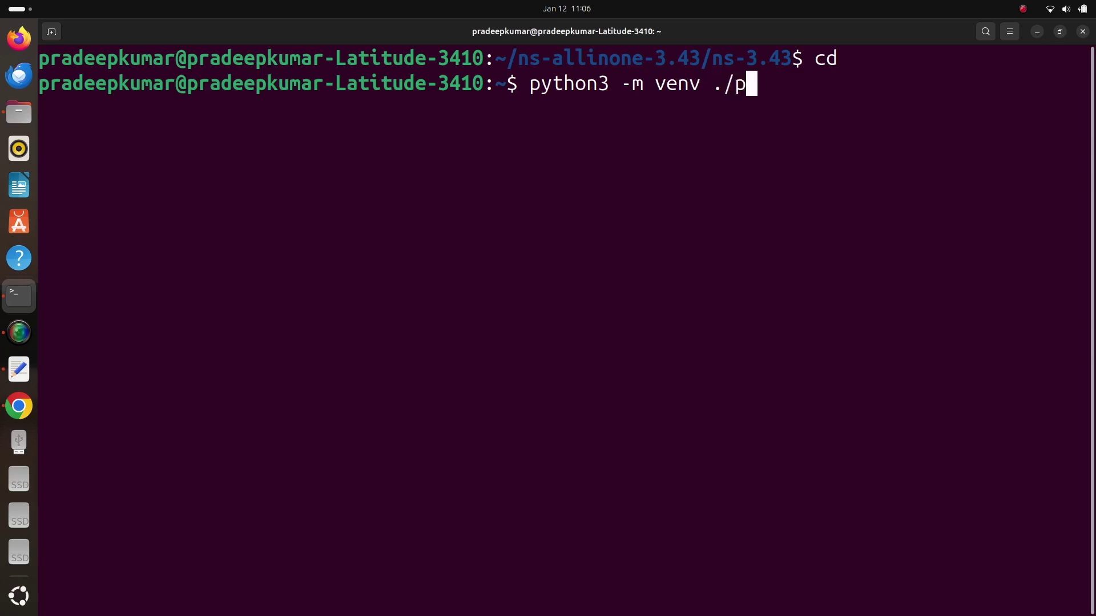
type("radeep")
key("Return")
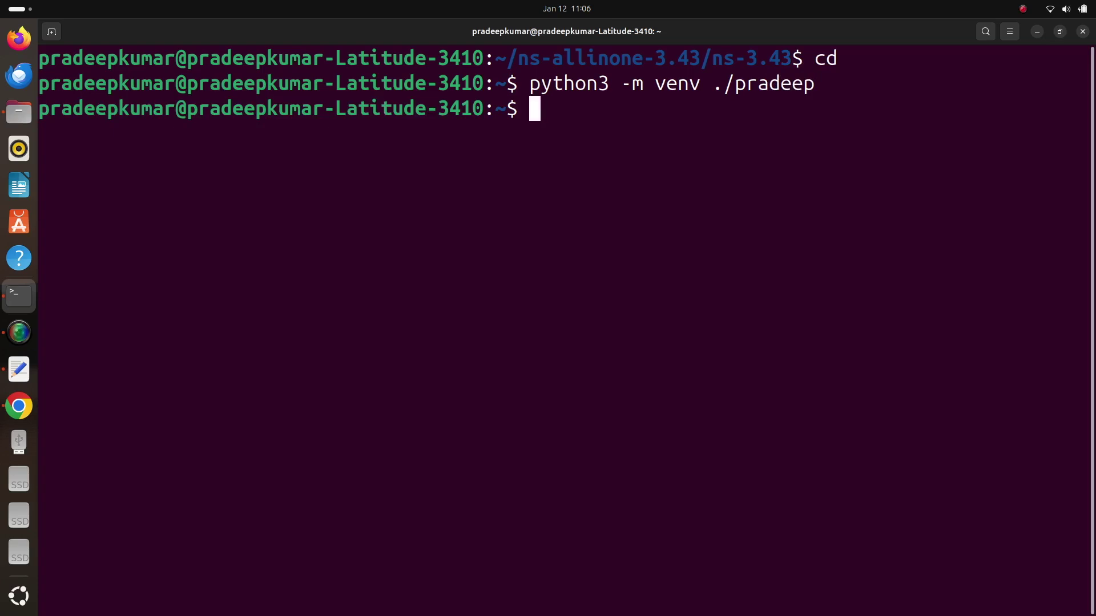
Step: Activate the virtual environment by sourcing its bin/activate script
type("source ./pr")
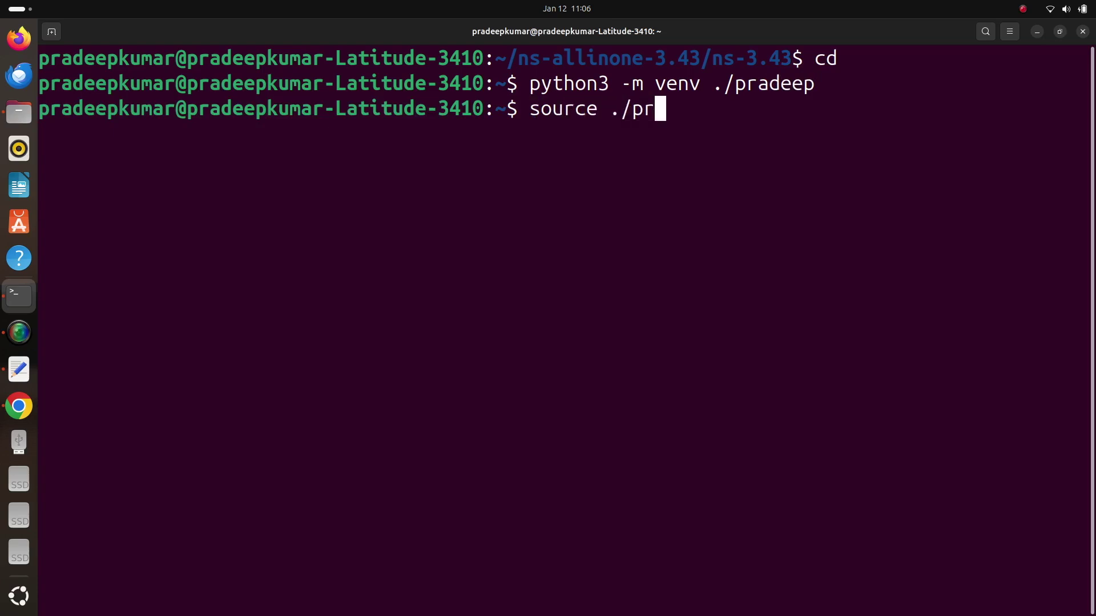
key("Tab")
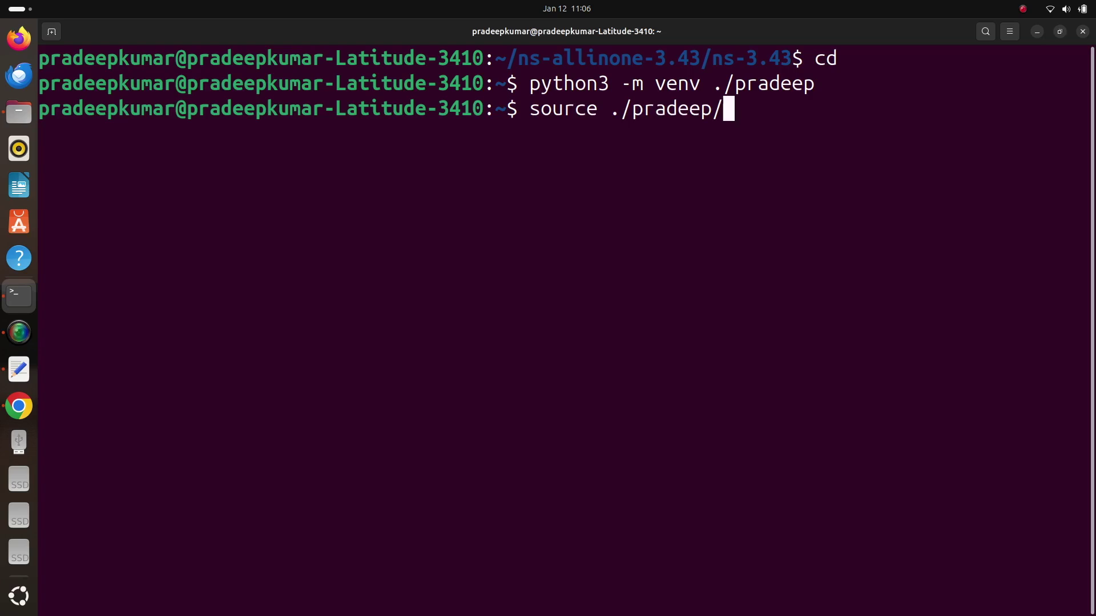
type("n")
key("BackSpace")
type("bin/act")
key("Tab")
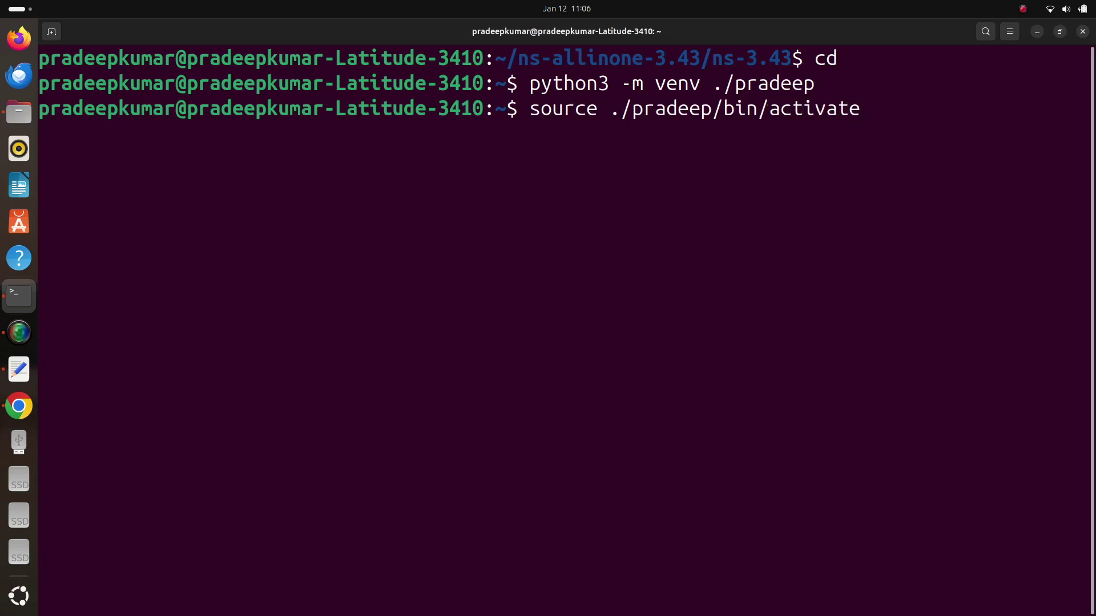
key("Return")
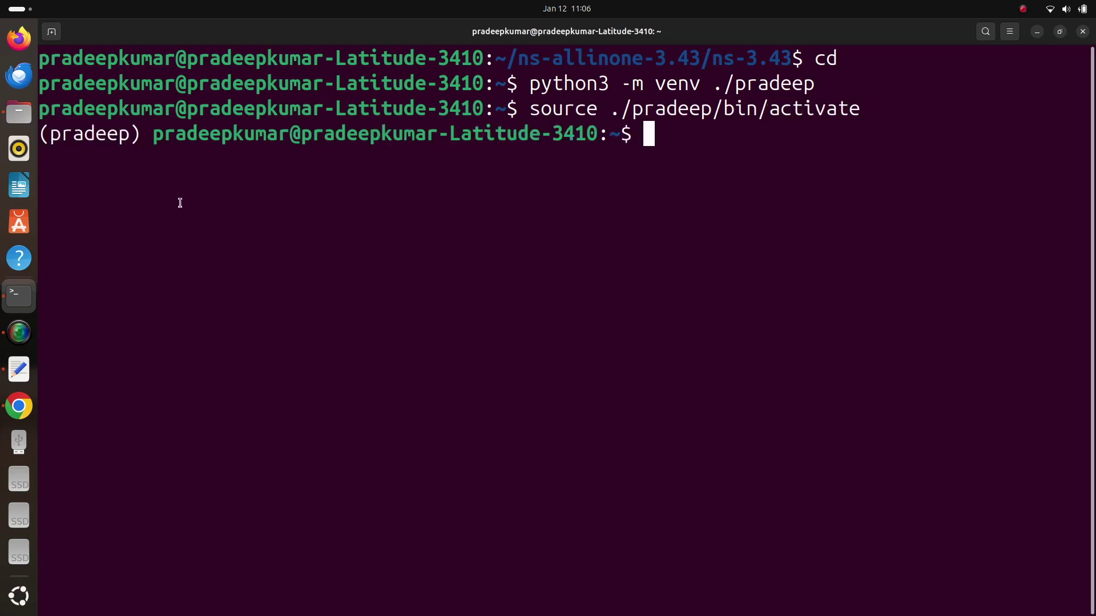
double_click(103, 137)
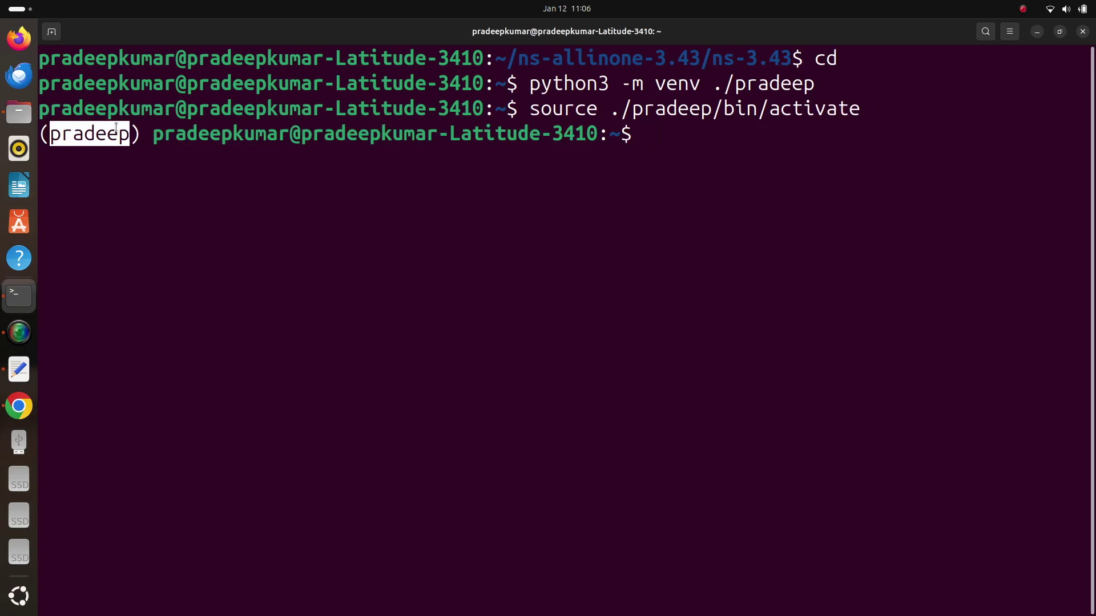
Step: Run pip install cppyy in the virtual environment, then clear the install output
type("cd ns")
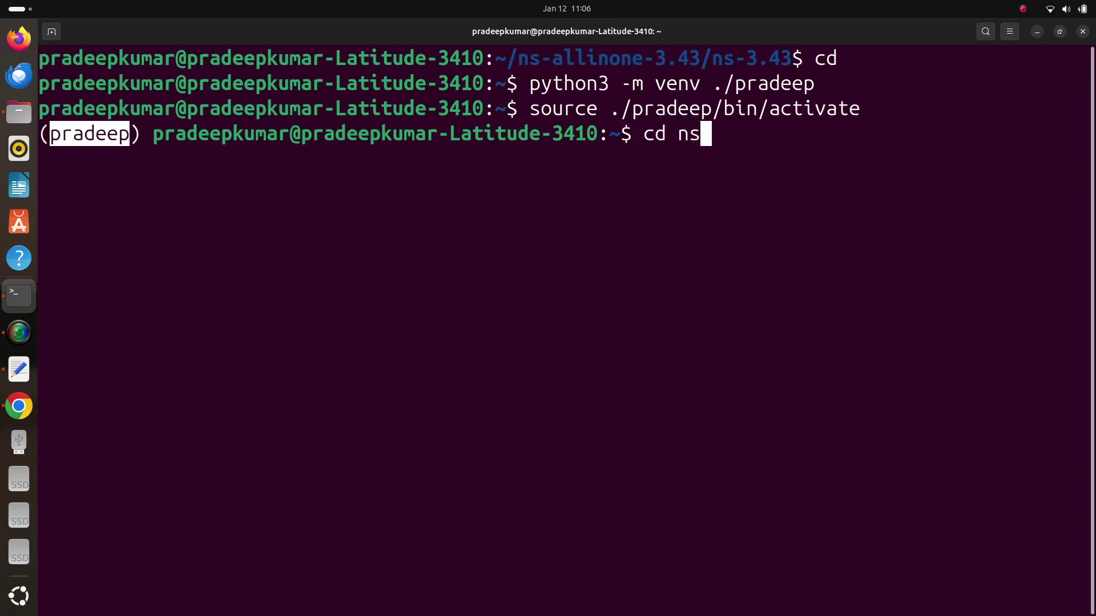
key("BackSpace")
key("BackSpace")
key("BackSpace")
key("BackSpace")
key("BackSpace")
type("pip install cpp")
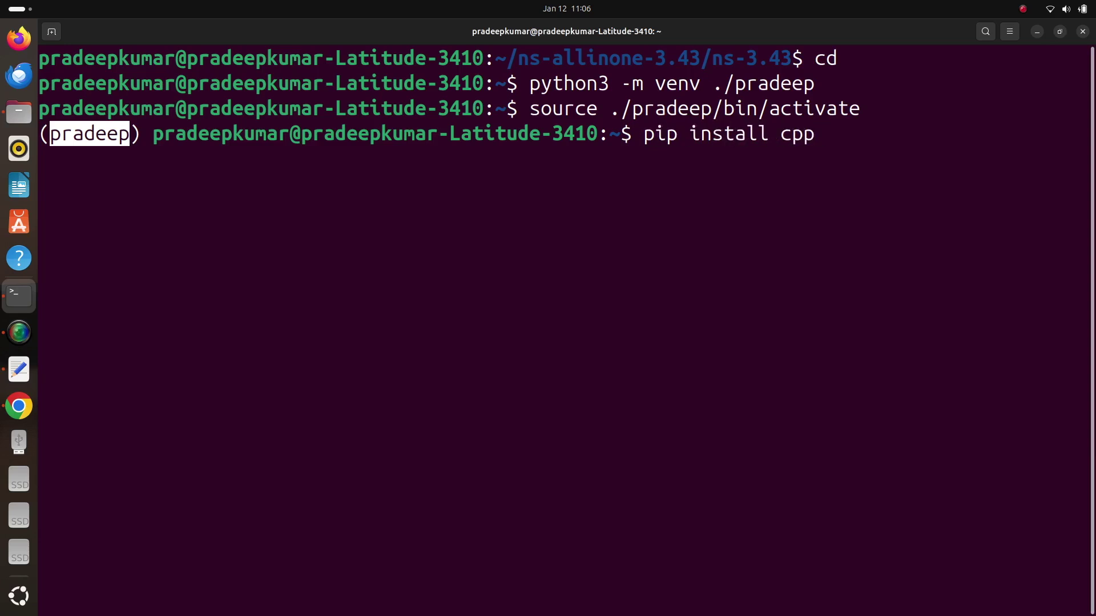
type("yy")
key("Return")
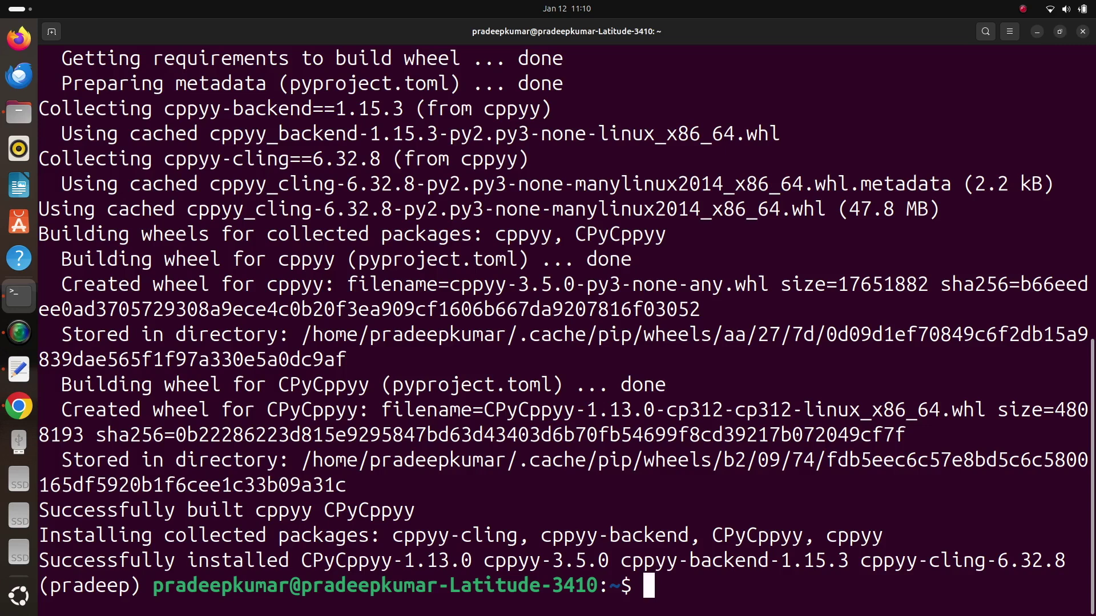
type("clear")
key("Return")
Step: Change into ns-allinone-3.43/ns-3.43 and run ./ns3 configure --enable-python-bindings
key("Up")
key("Up")
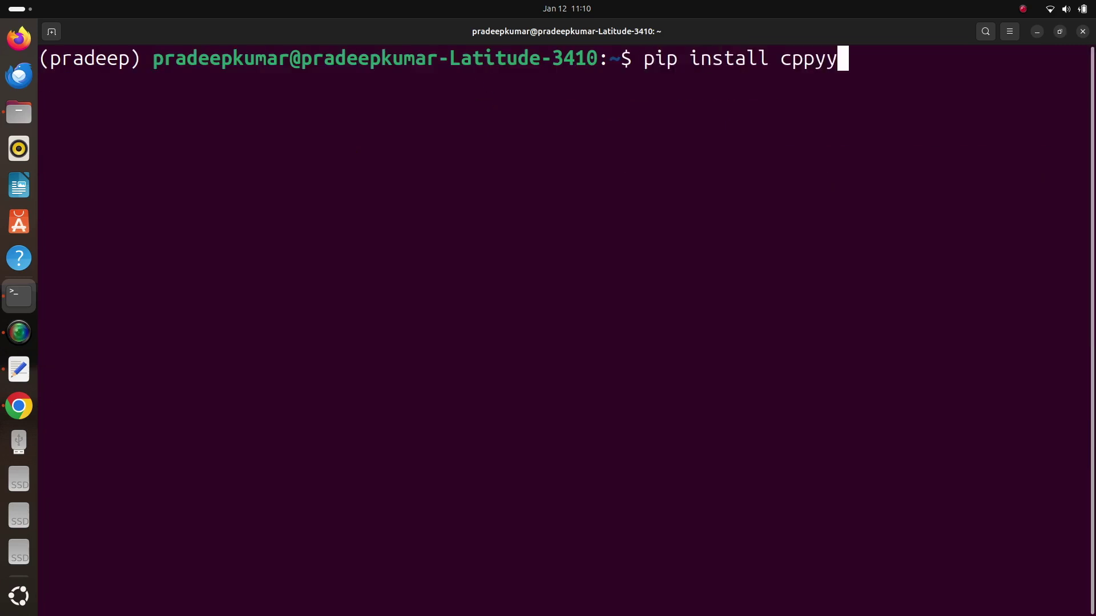
key("Up")
key("Down")
key("Down")
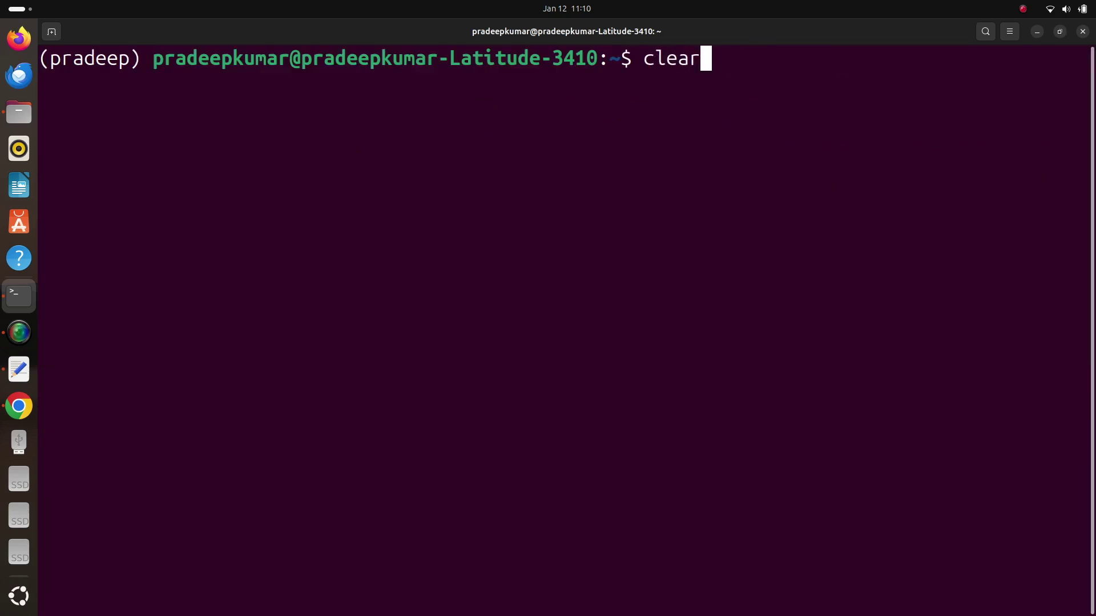
key("Down")
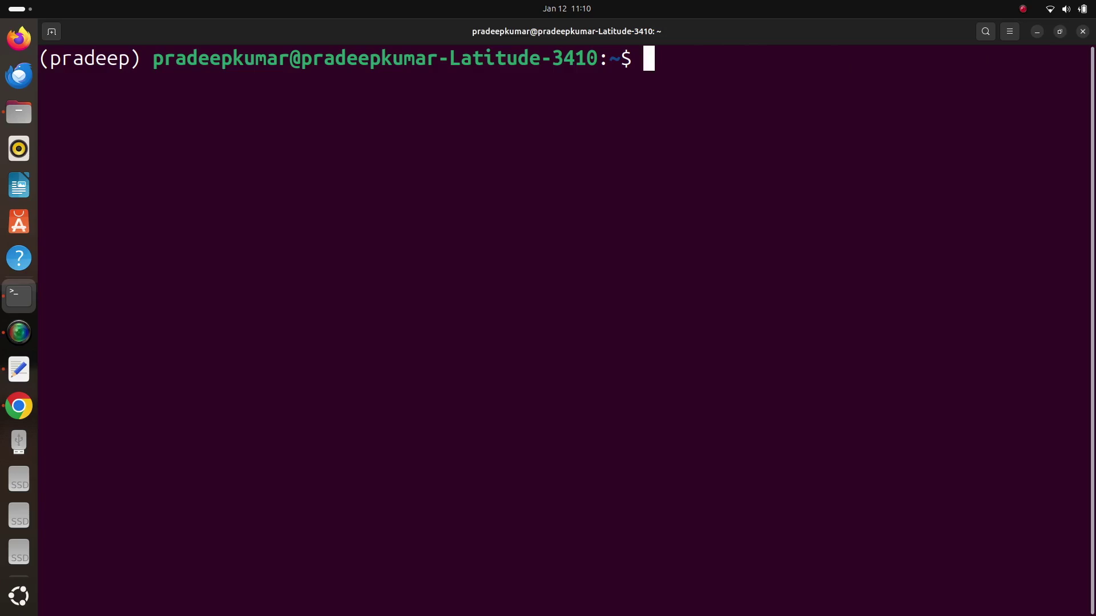
type("cd s")
key("BackSpace")
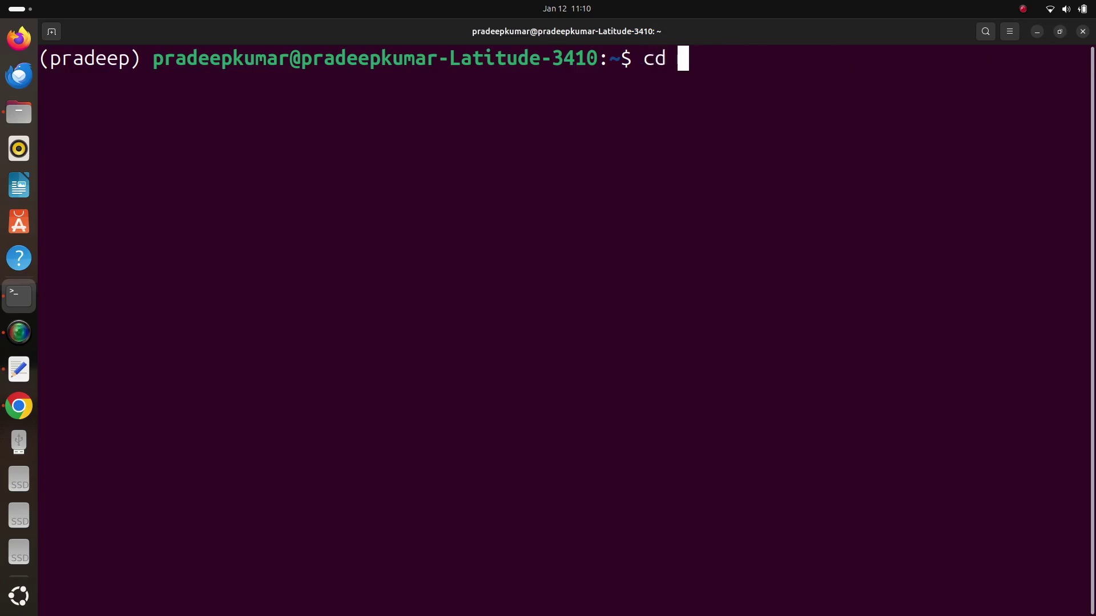
type("ns")
key("Tab")
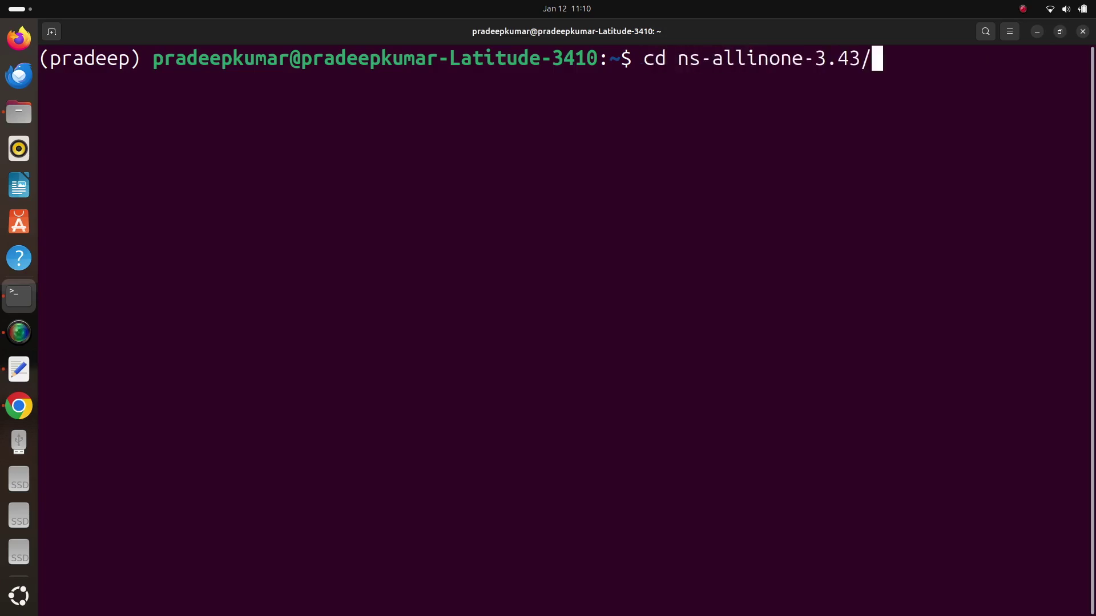
type("ns")
key("Tab")
key("Return")
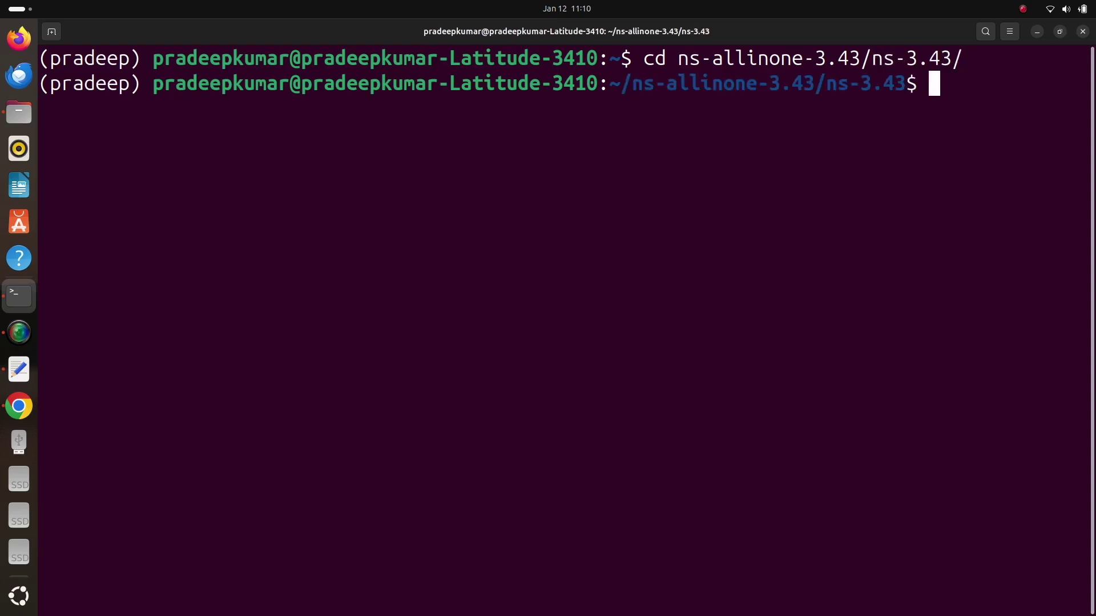
type("./ns3 ")
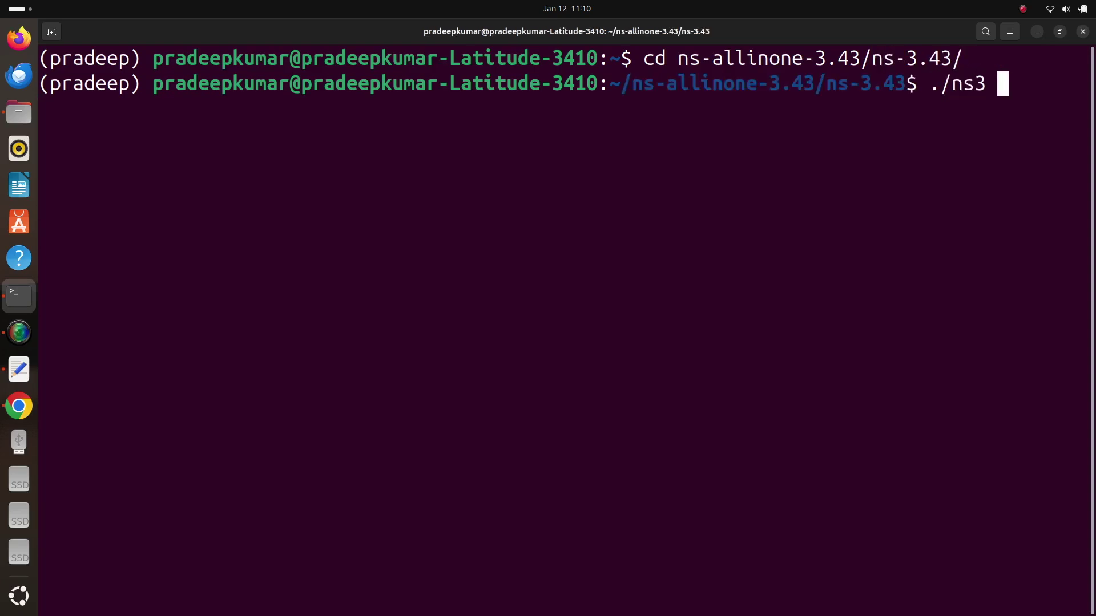
type("configure")
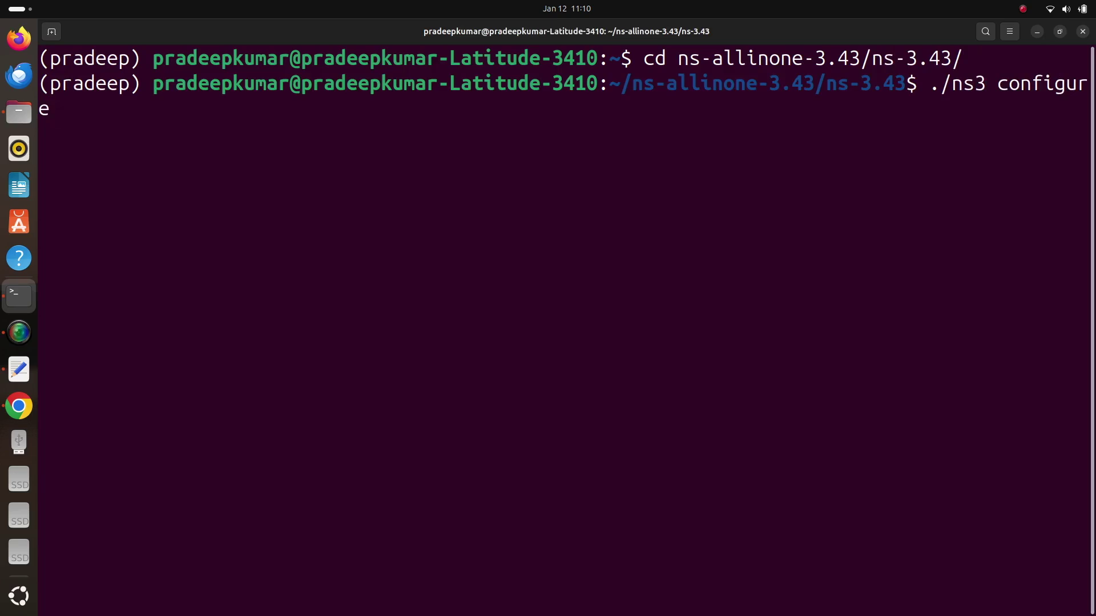
type(" --enable-python-")
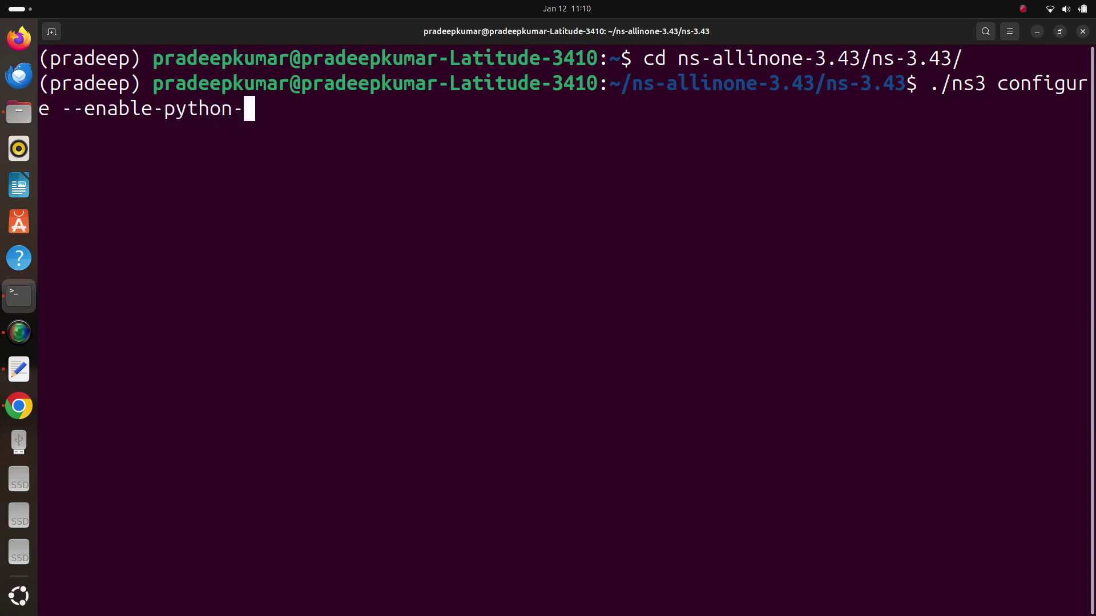
type("bindings")
key("Return")
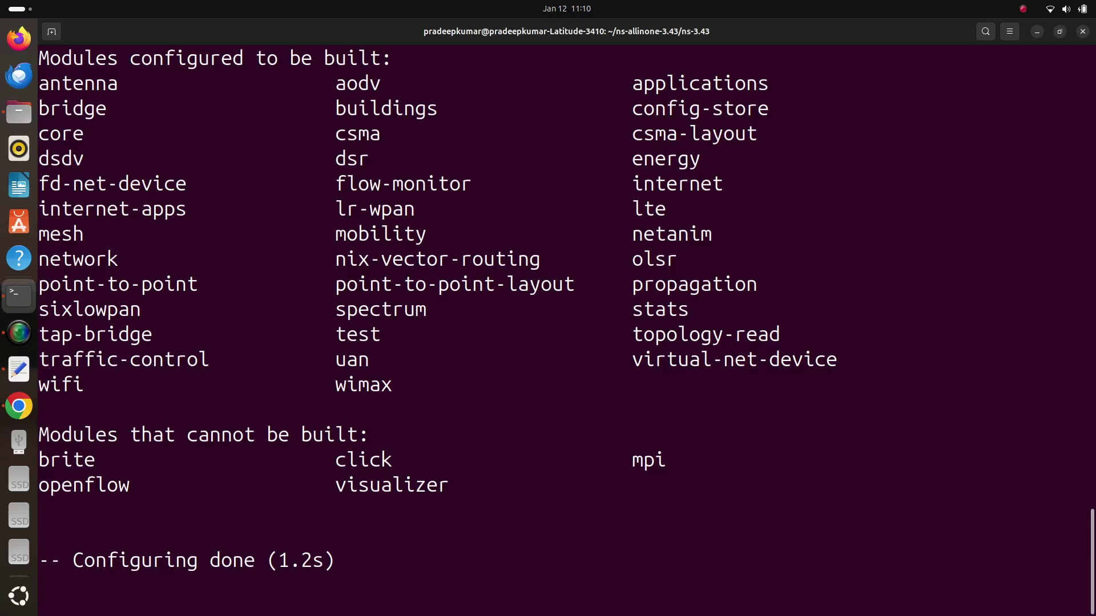
Step: List the ns-3.43 folder and build ns-3 with ./ns3
scroll(565, 330, "up", 15)
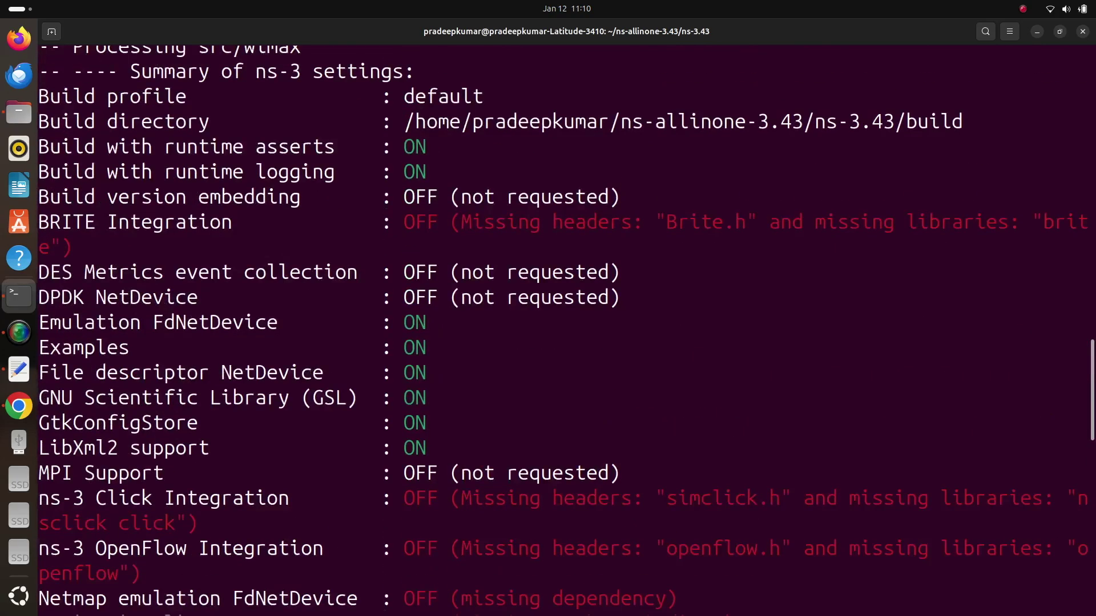
scroll(565, 331, "down", 5)
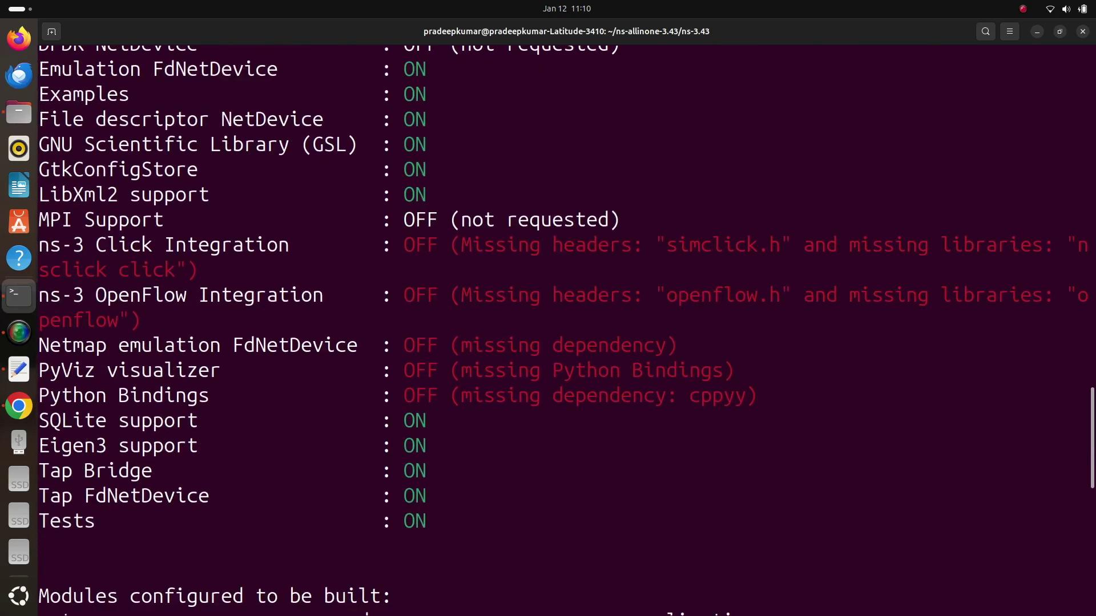
scroll(565, 331, "down", 10)
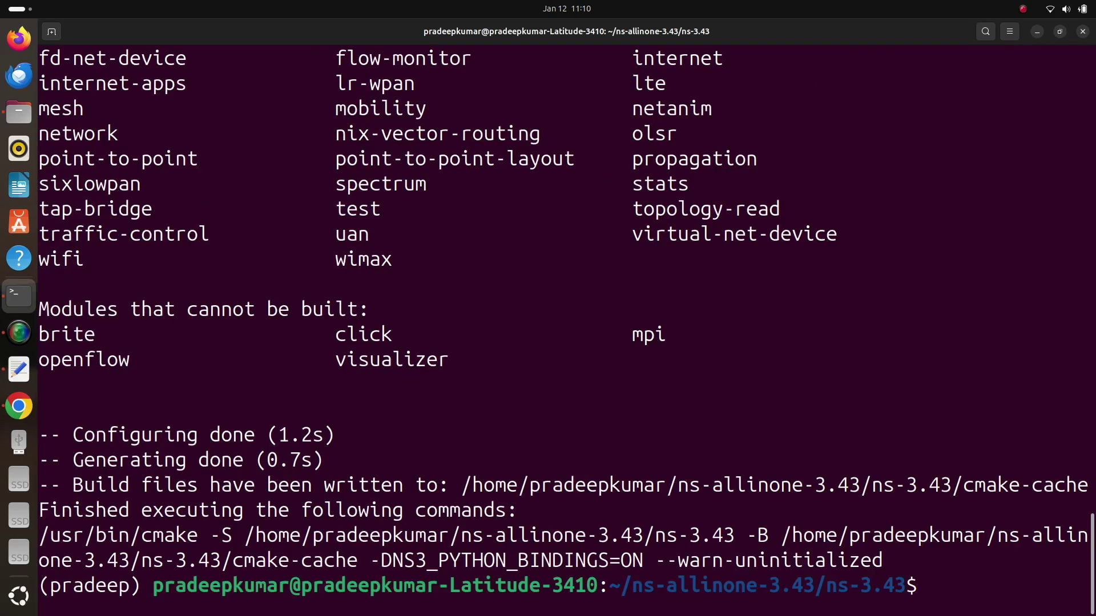
type("ls")
key("Return")
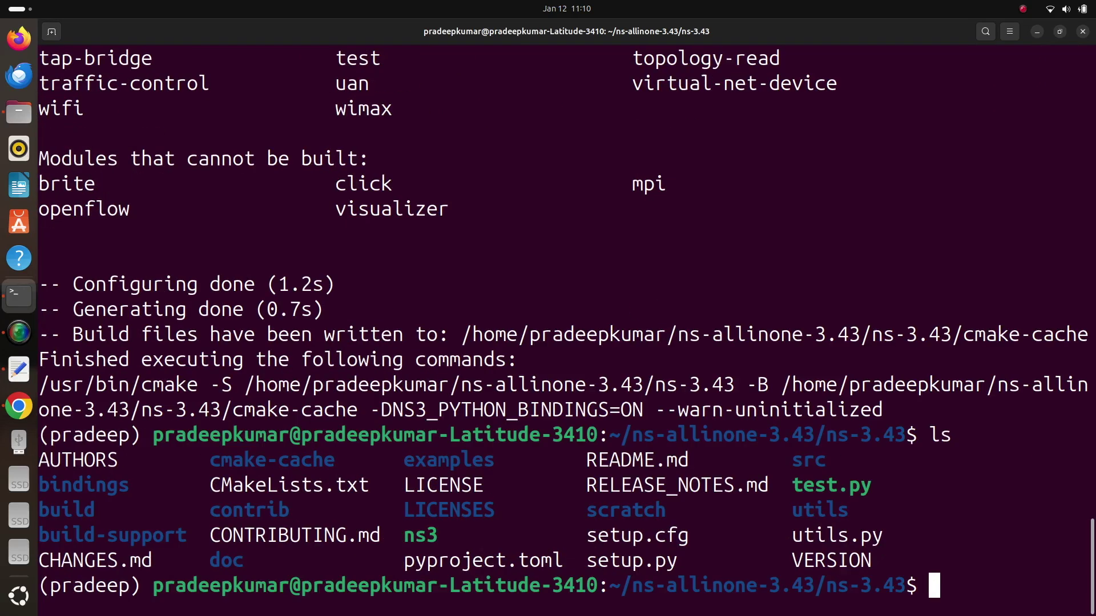
type("./ns3")
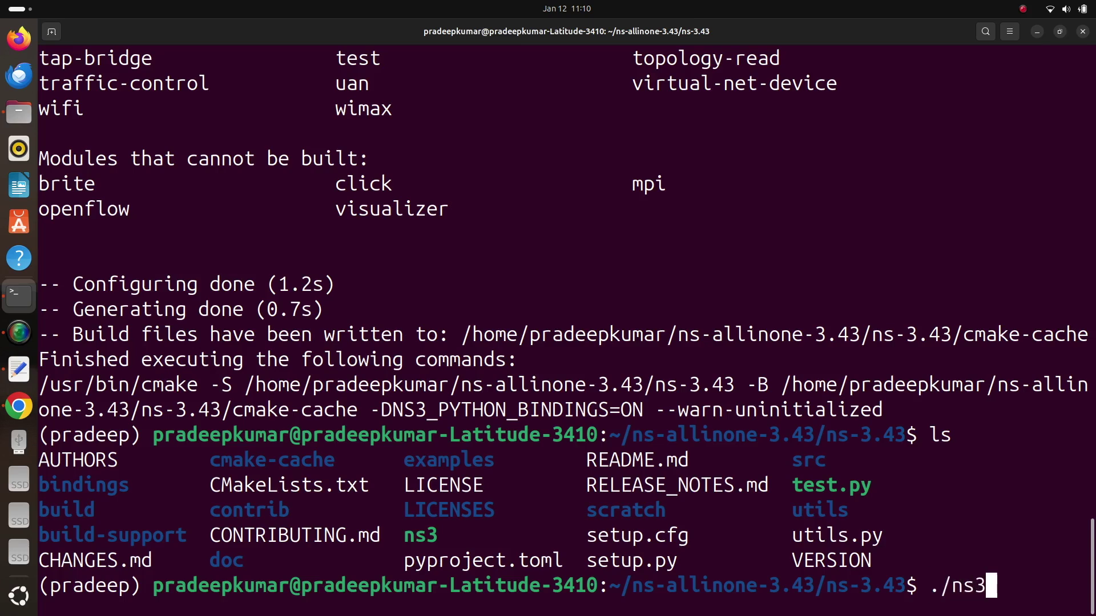
key("Return")
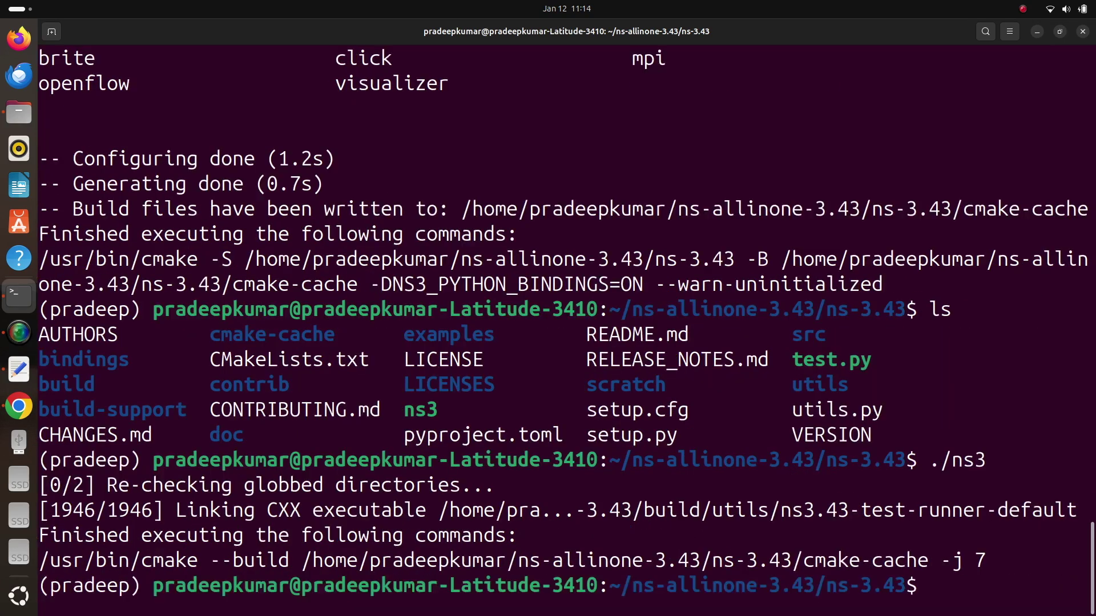
Step: List the ns-3.43 folder again and clear the terminal screen
type("ls")
key("Return")
type("clear")
key("Return")
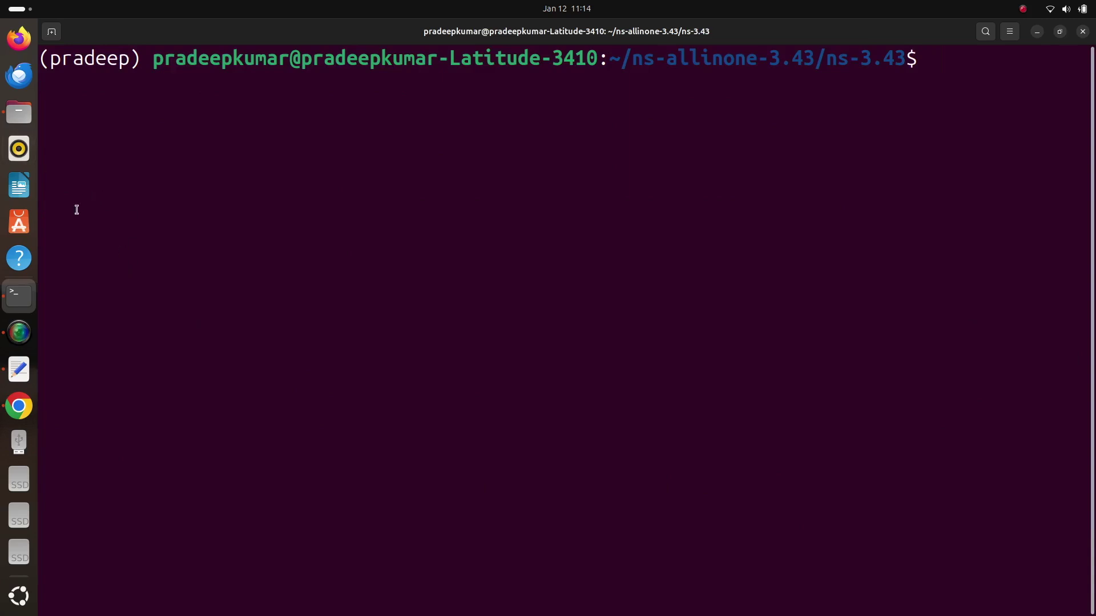
Step: In Files, open the ns-allinone-3.43/ns-3.43/examples/tutorial folder
key("alt+Tab")
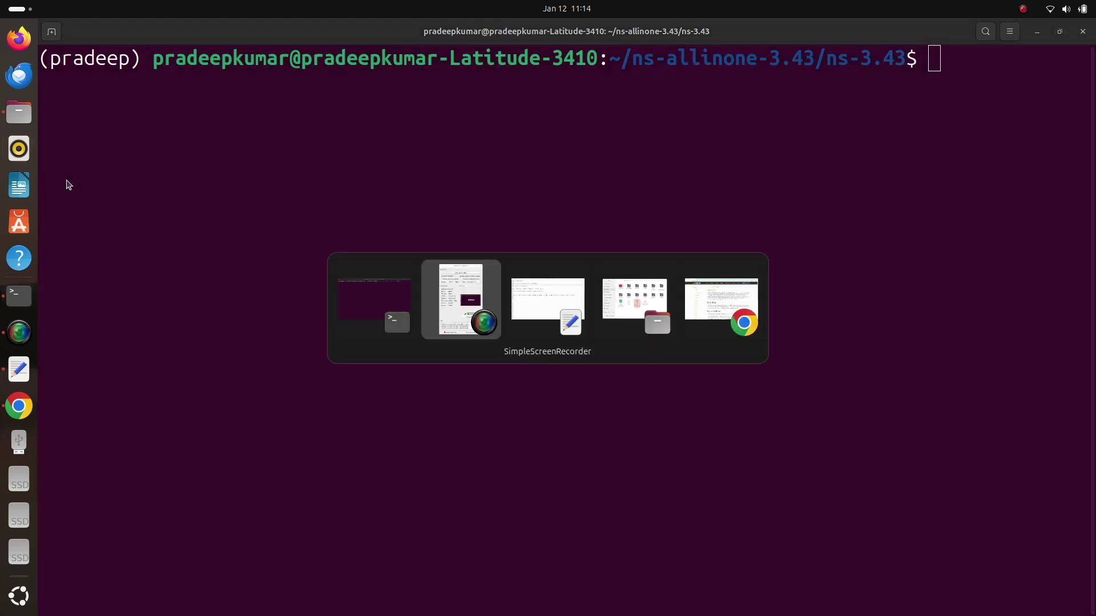
key("alt+Tab")
key("alt+Tab")
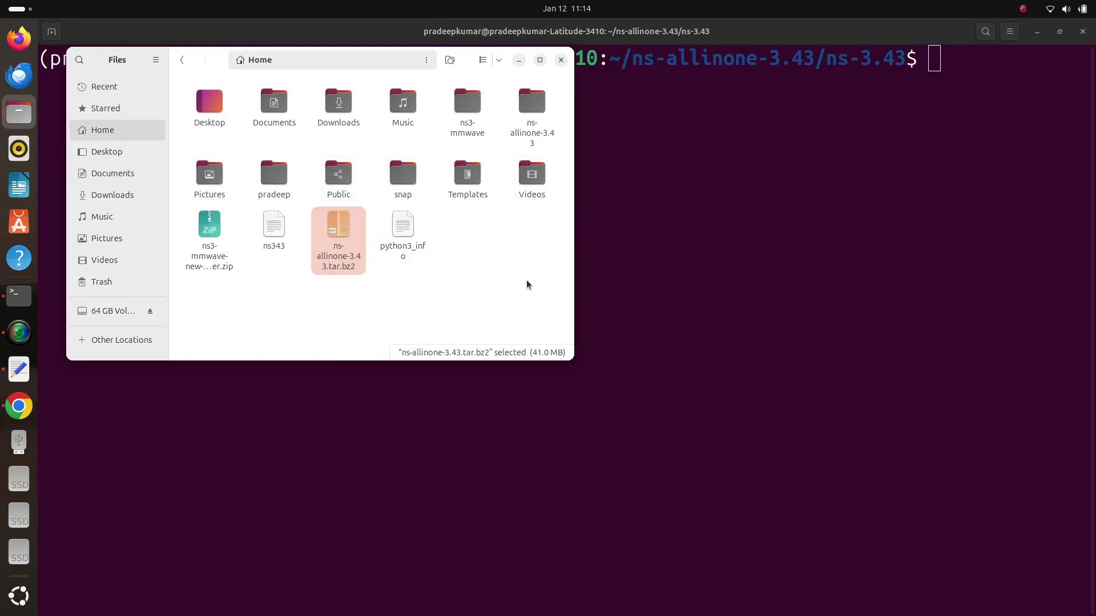
double_click(533, 136)
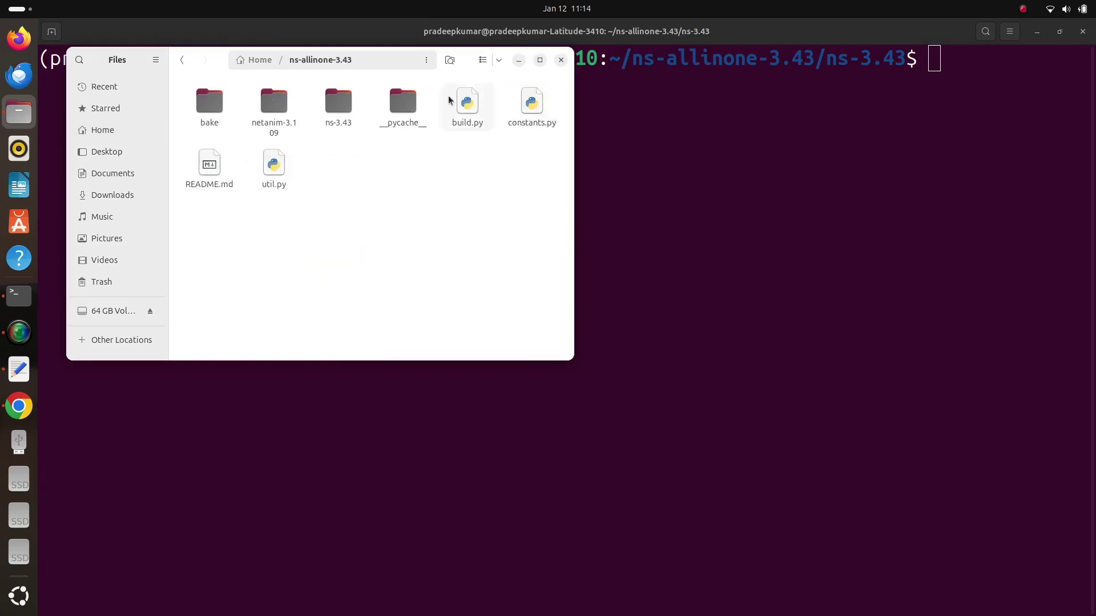
double_click(351, 99)
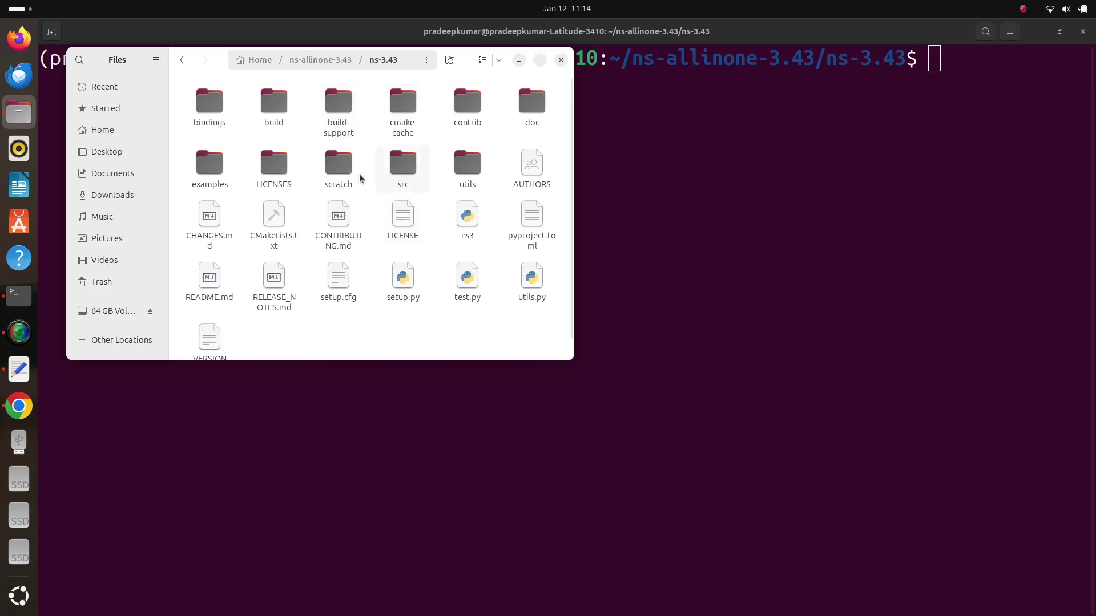
double_click(207, 163)
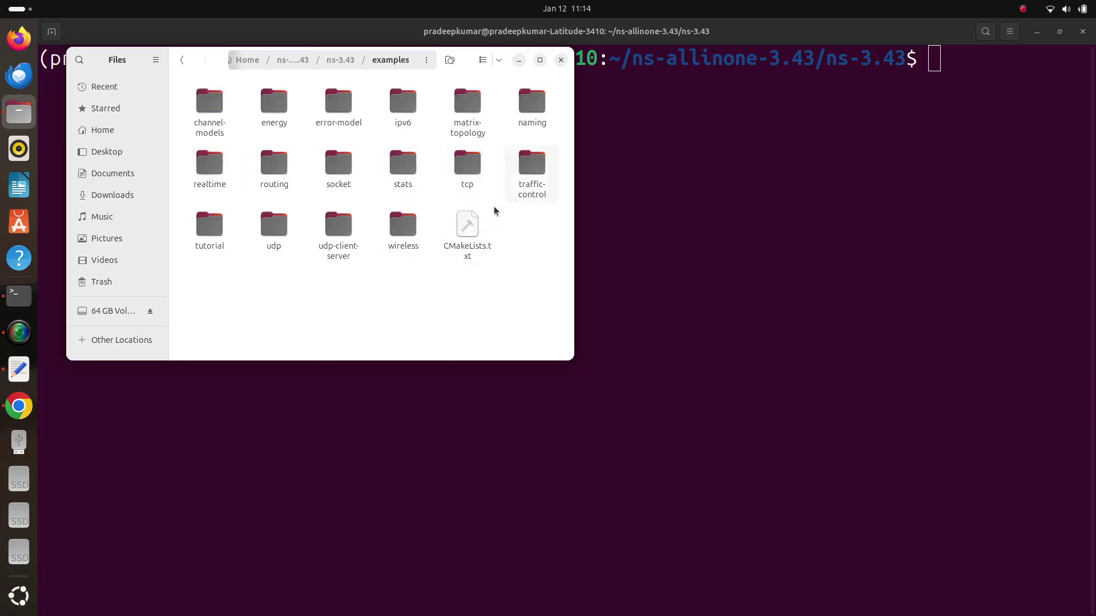
double_click(209, 225)
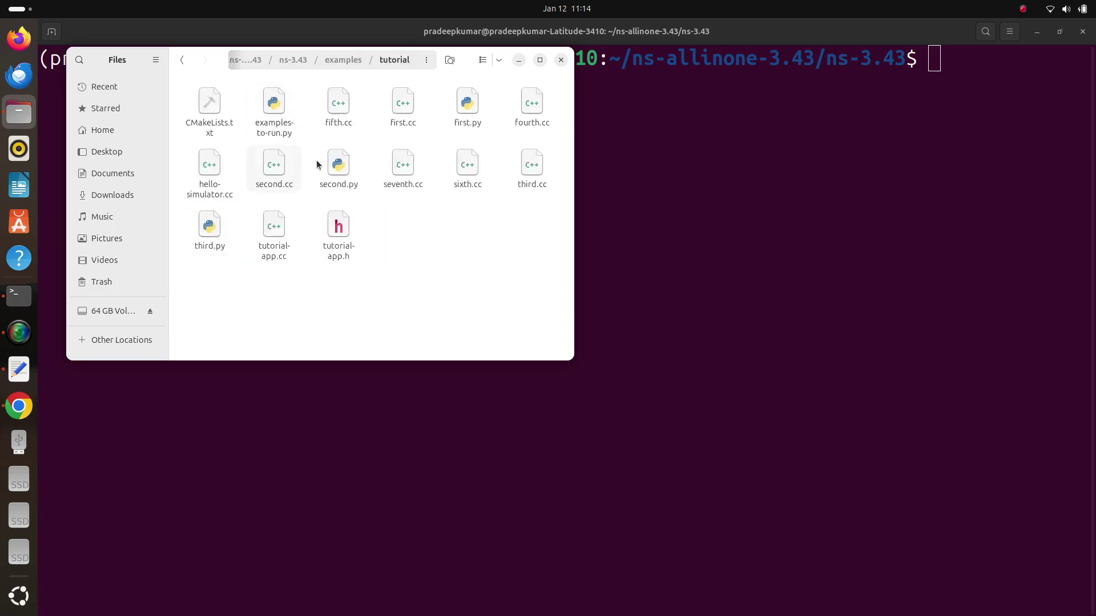
Step: Copy first.py, second.py and third.py from the tutorial folder
left_click(466, 105)
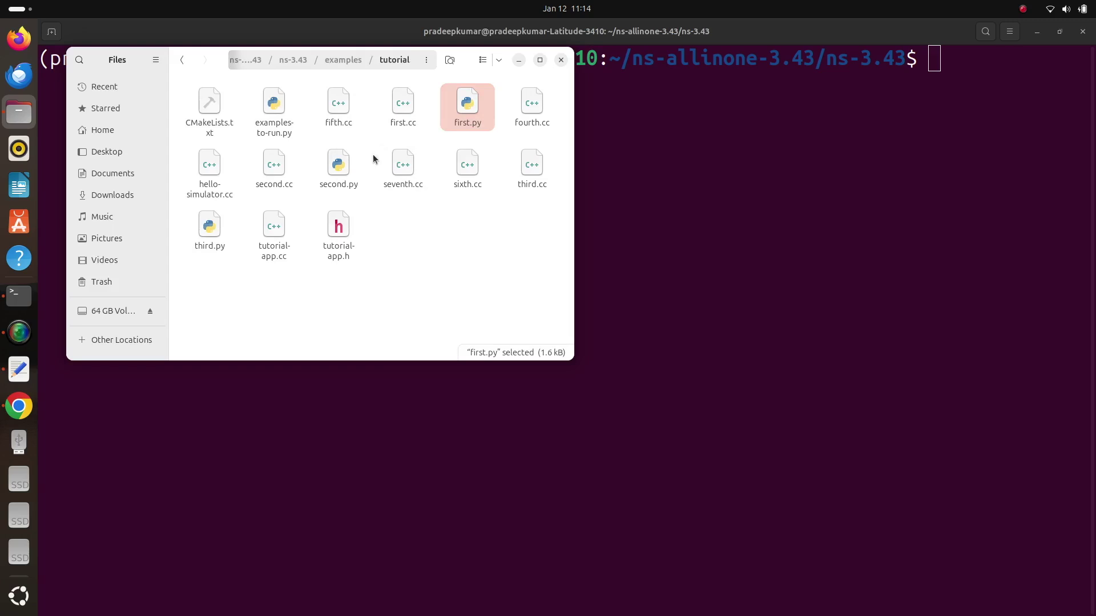
left_click(337, 167, "ctrl")
left_click(215, 231, "ctrl")
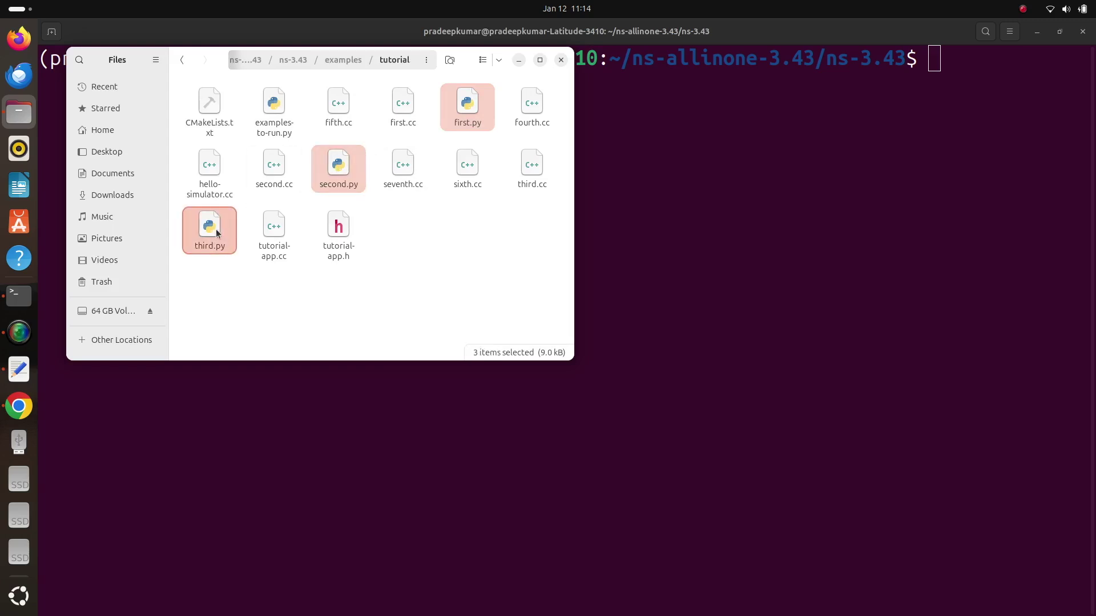
right_click(217, 232)
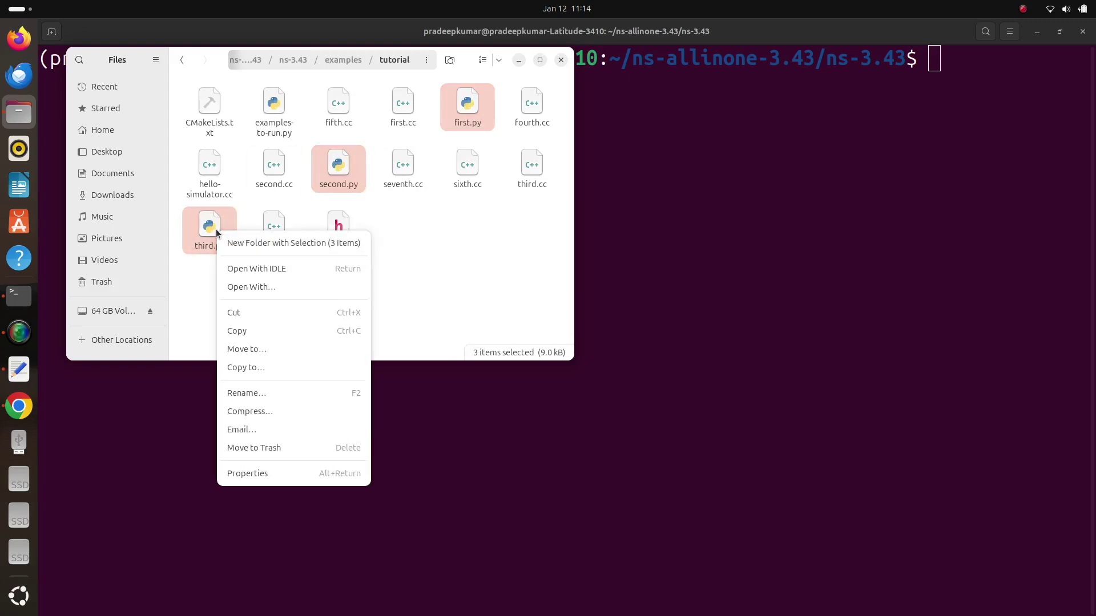
left_click(252, 332)
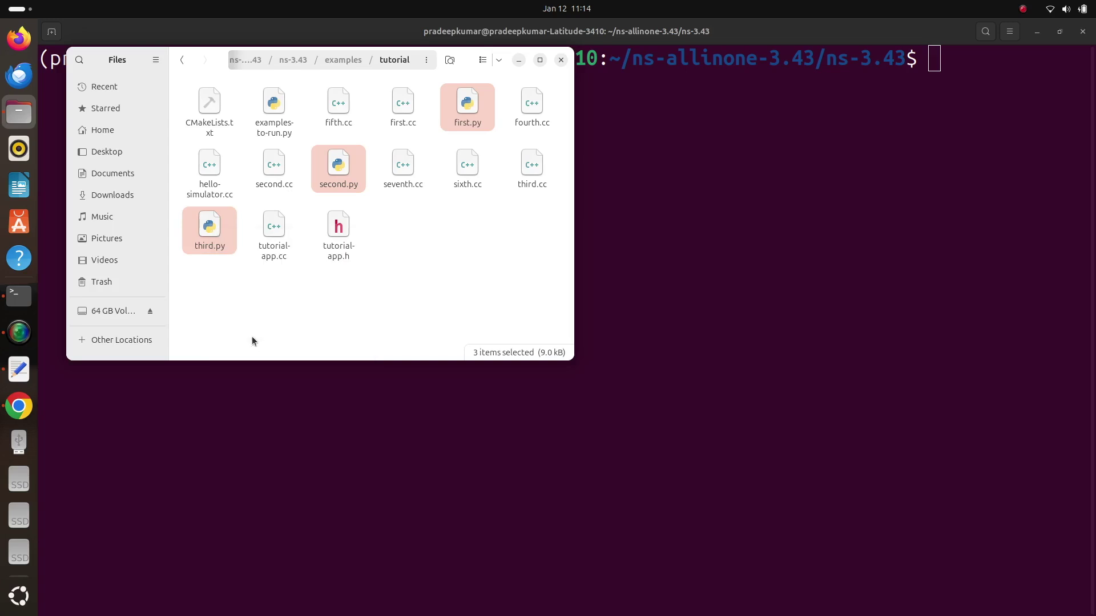
Step: Paste the three scripts into the ns-3.43 scratch folder and return to the terminal
left_click(293, 60)
double_click(338, 166)
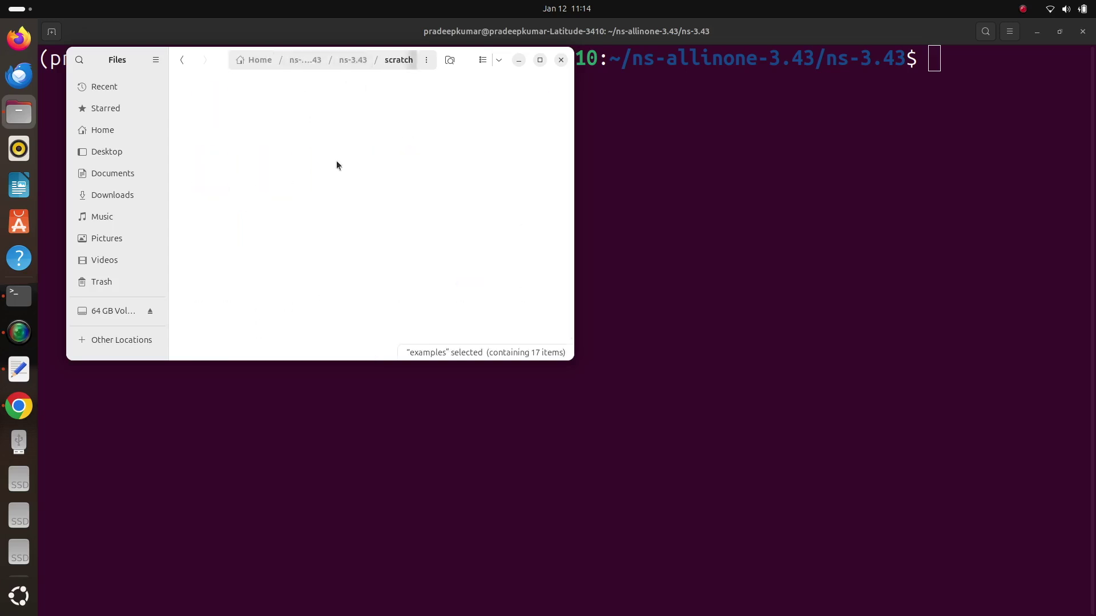
right_click(313, 201)
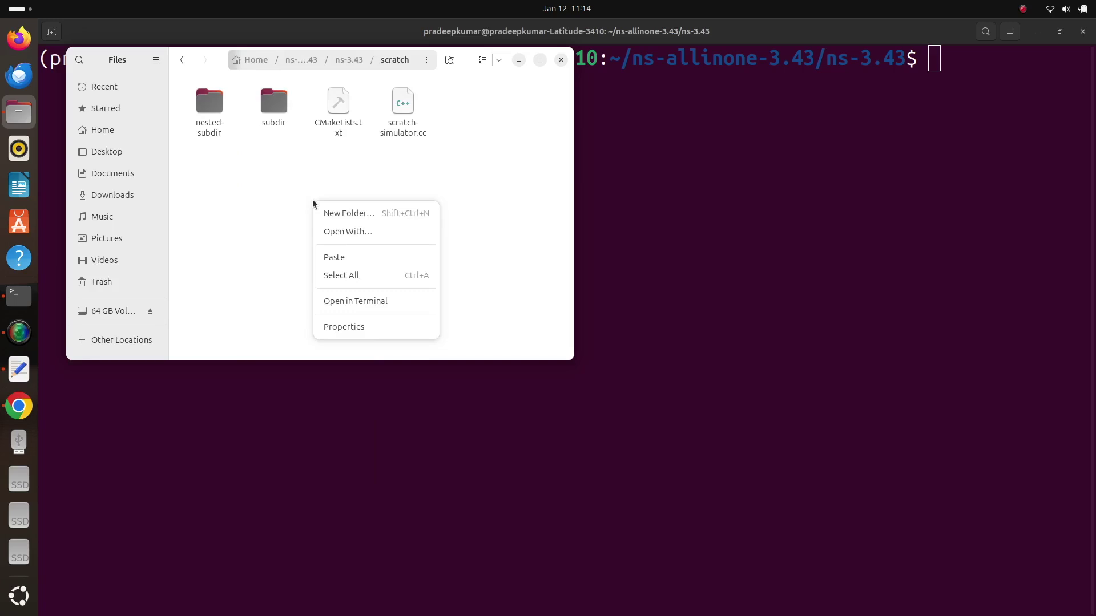
left_click(348, 258)
left_click(430, 259)
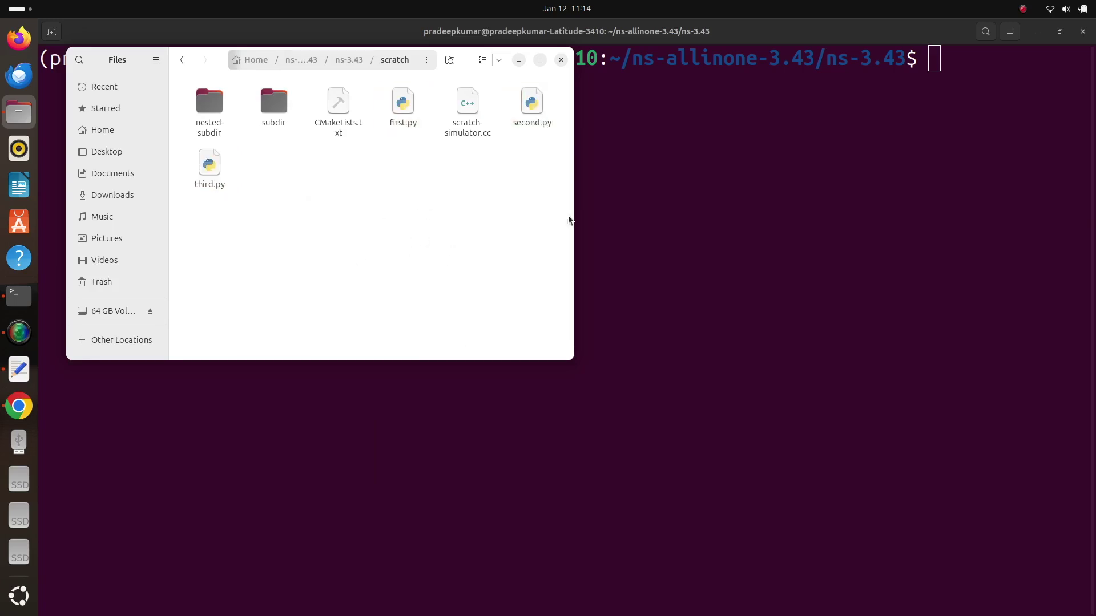
left_click(761, 192)
Step: Confirm first.py, second.py and third.py are listed in scratch, then return to ns-3.43
type("cd scratch/")
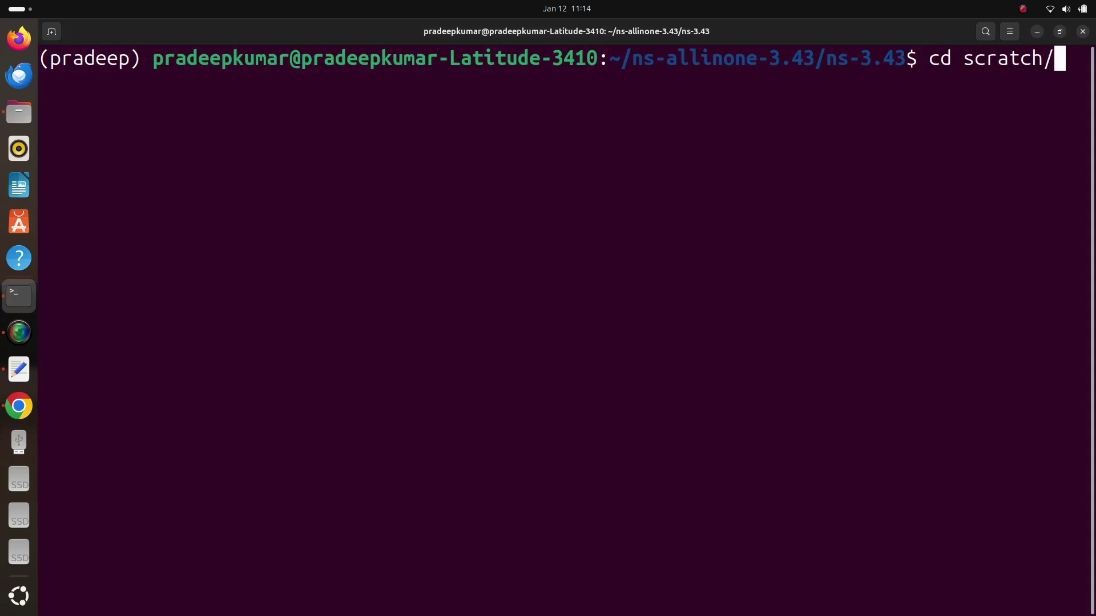
key("Return")
type("ls")
key("Return")
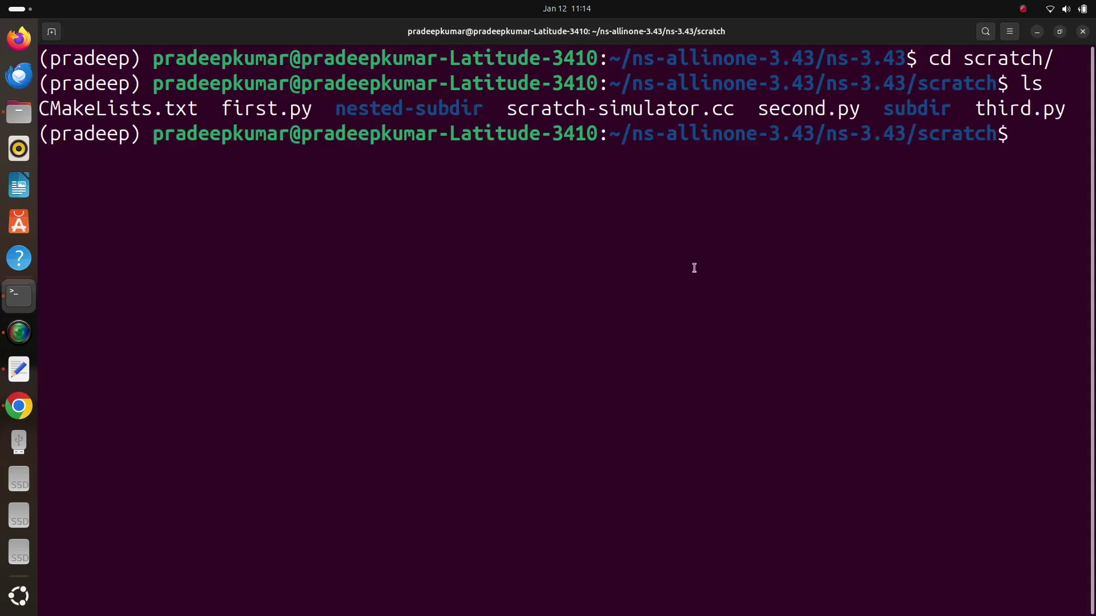
double_click(296, 109)
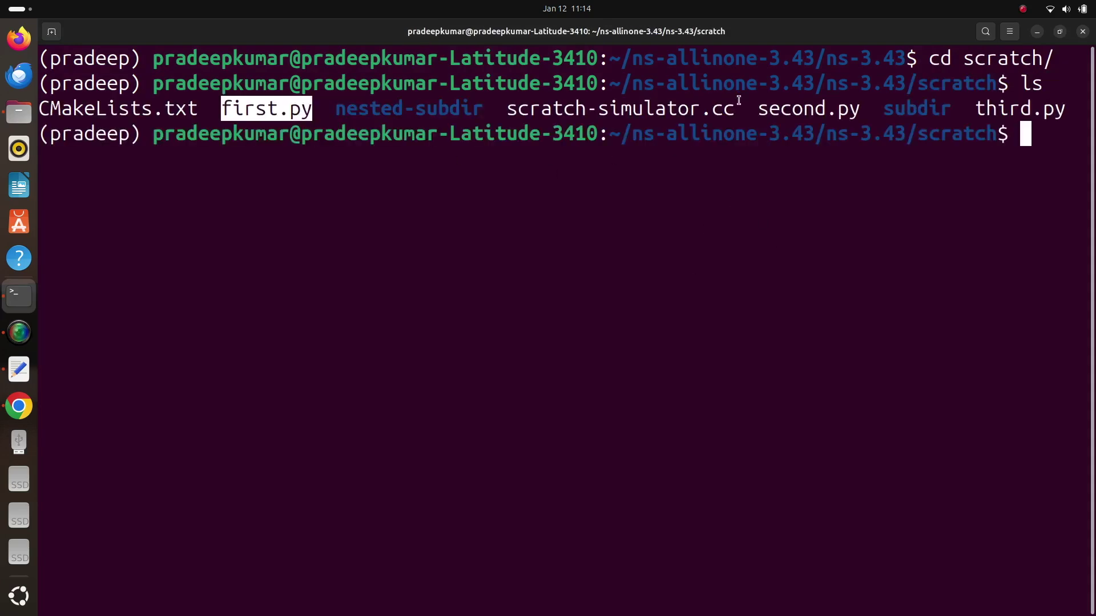
double_click(834, 110)
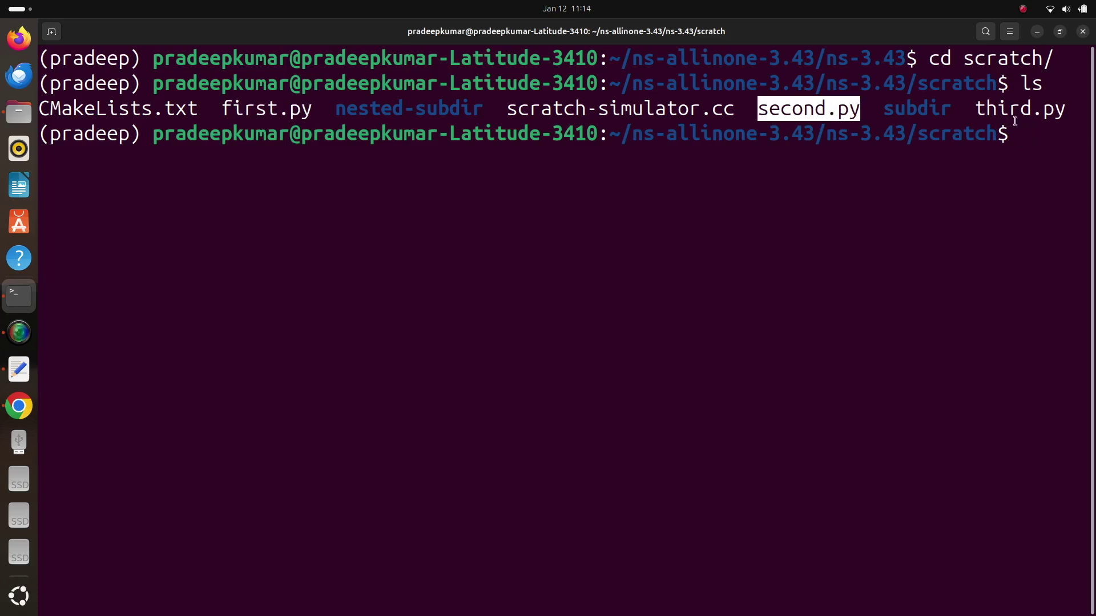
double_click(1015, 120)
type("cd ..")
key("Return")
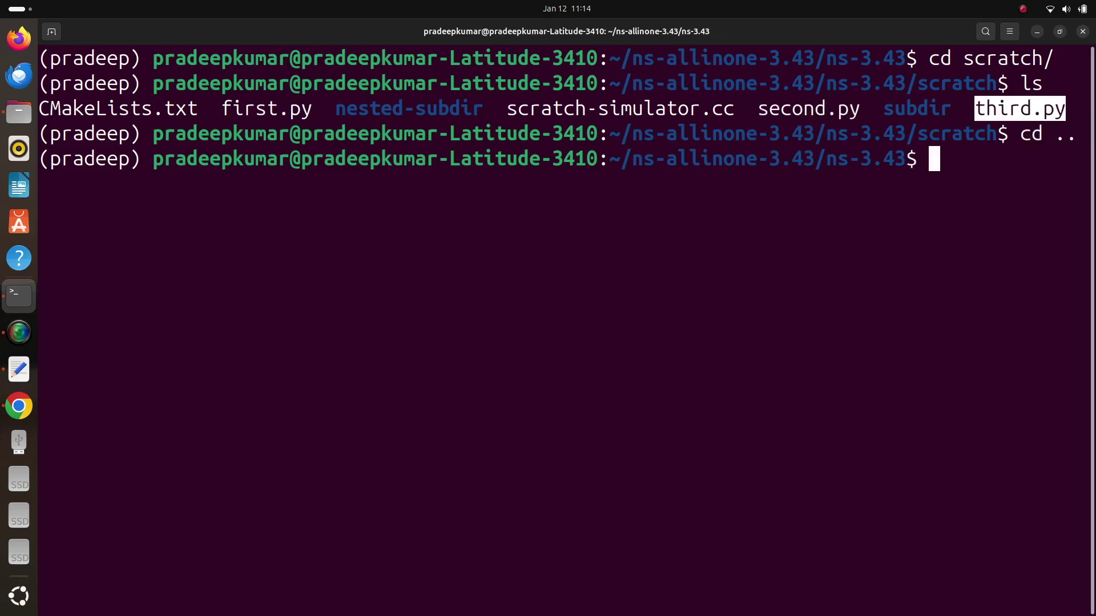
Step: Enlarge the text, run ./ns3 run scratch/first.py and highlight the 1024-byte exchange output
key("ctrl+plus")
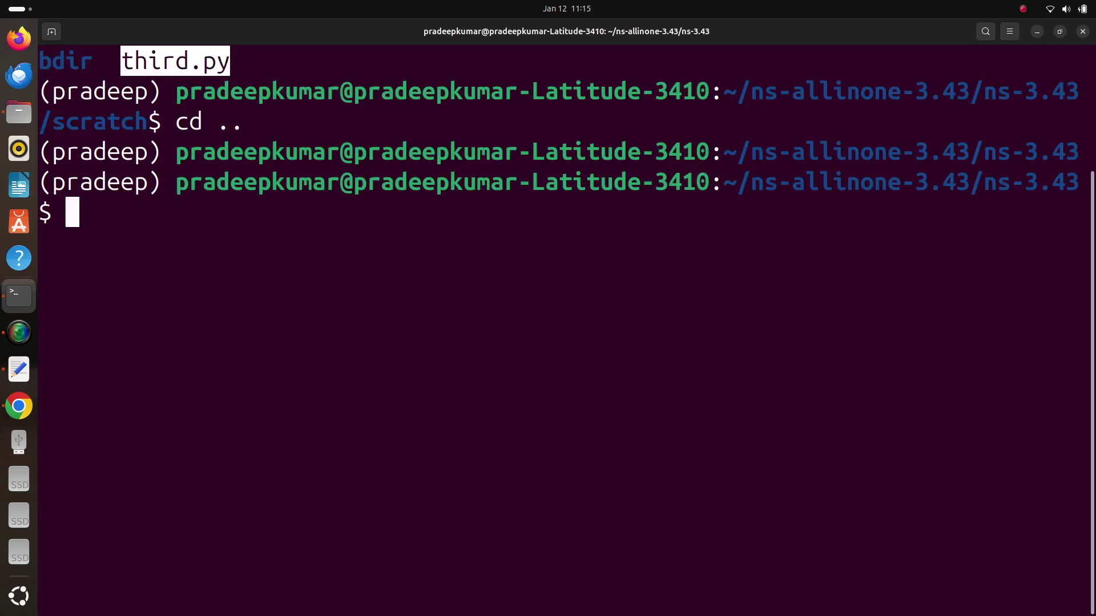
type("./ns3 ")
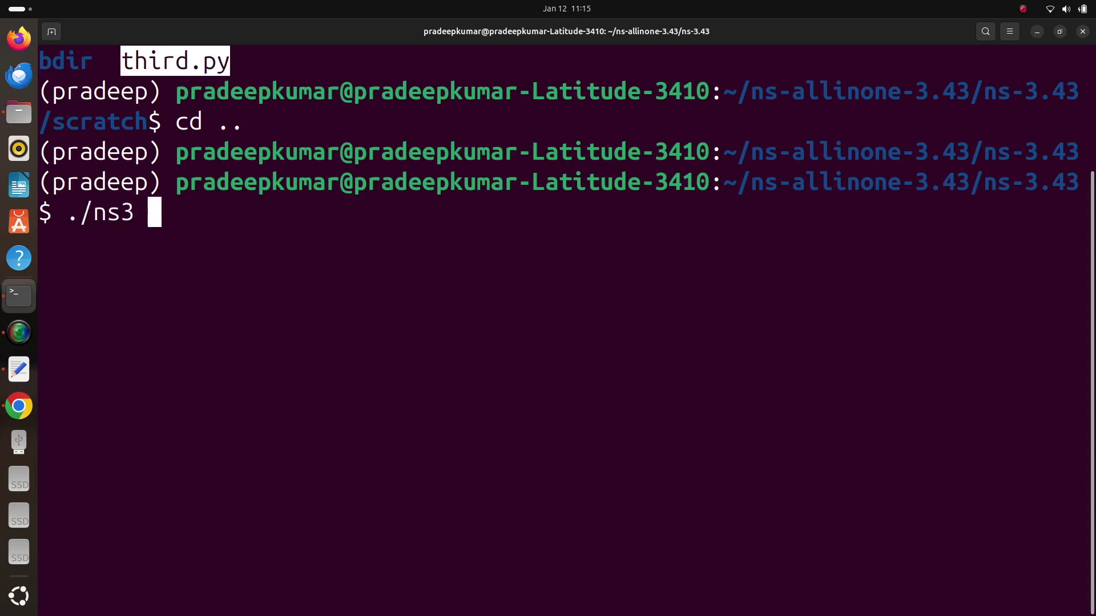
type("run s")
key("Tab")
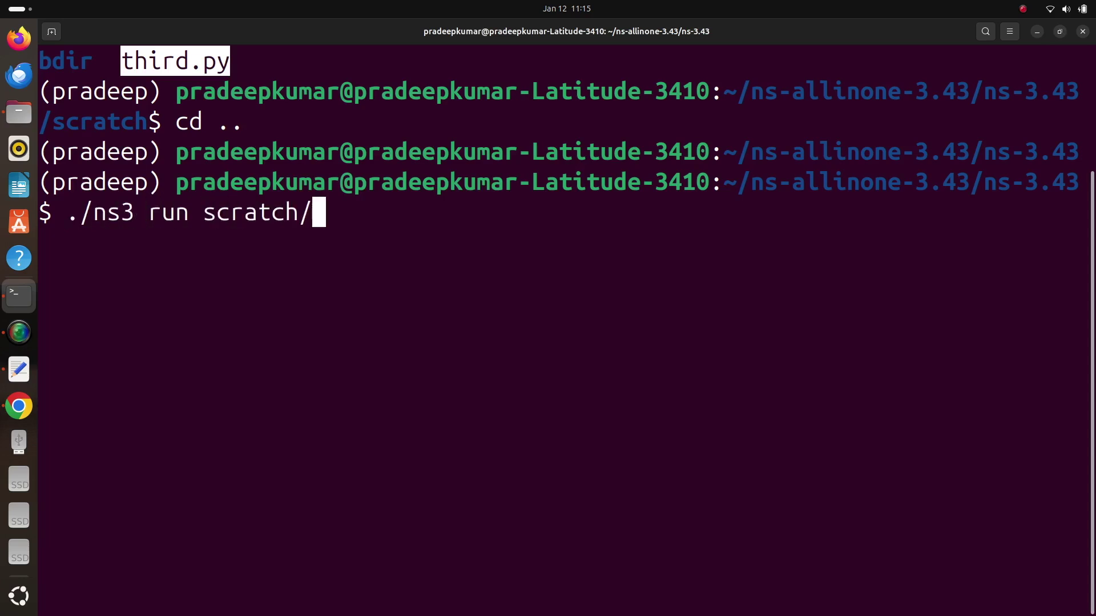
type("first.py")
key("Return")
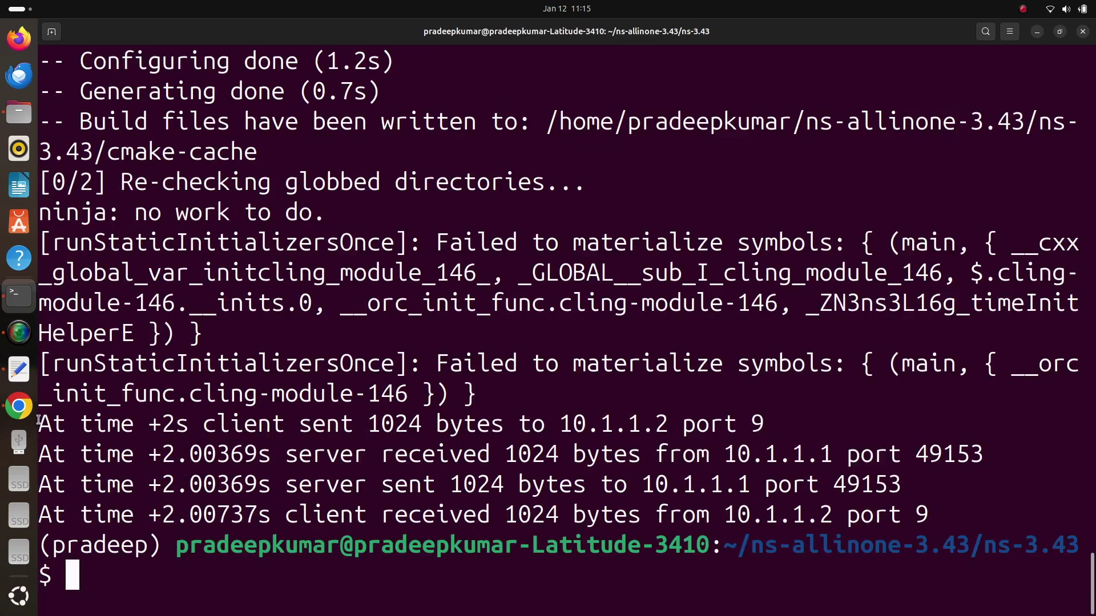
left_click_drag(38, 425, 175, 425)
left_click_drag(288, 427, 929, 514)
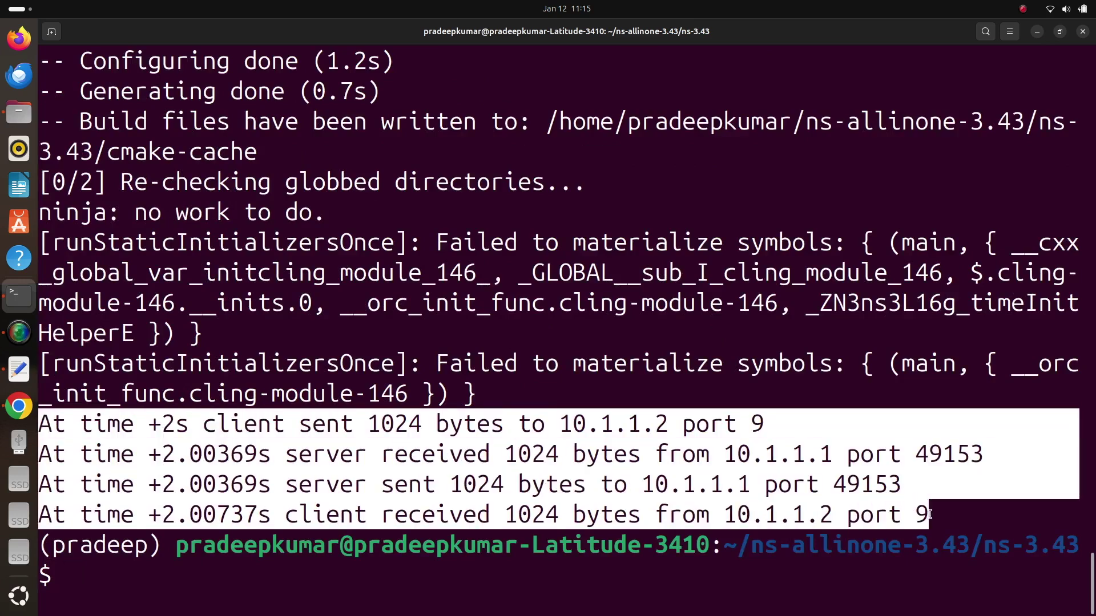
Step: Clear the terminal screen
key("Up")
key("BackSpace")
key("BackSpace")
key("BackSpace")
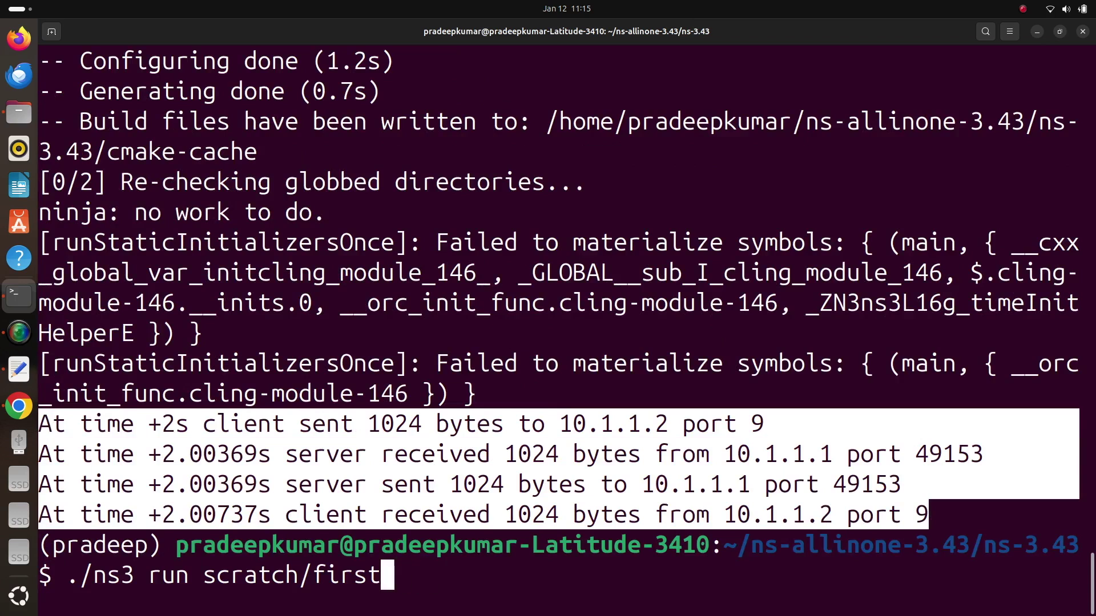
key("Up")
key("Down")
key("Up")
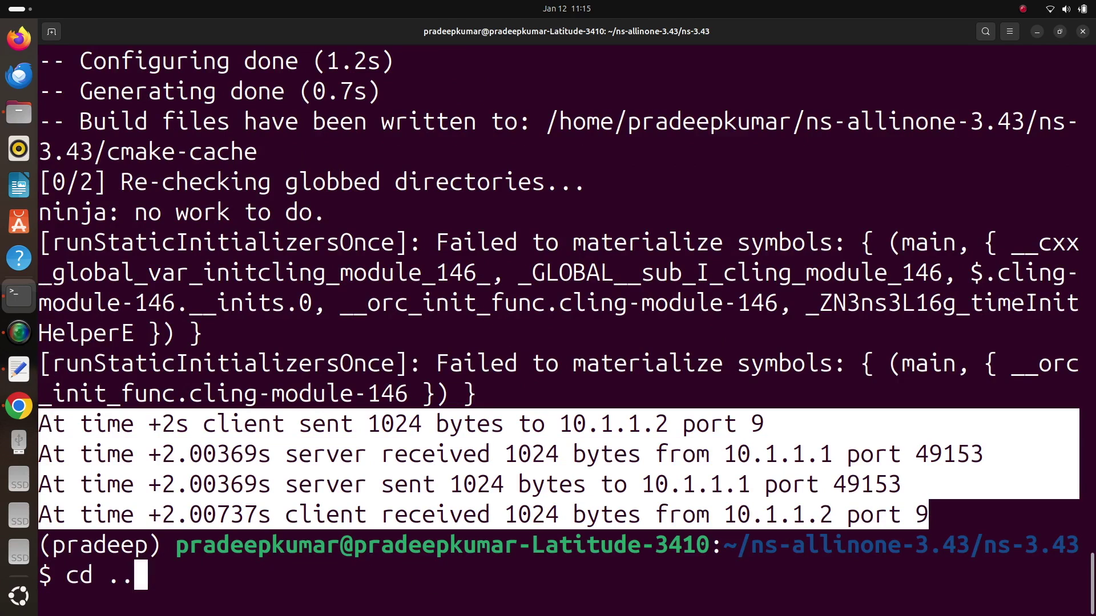
key("BackSpace")
key("BackSpace")
key("BackSpace")
key("BackSpace")
type("lear")
key("BackSpace")
key("BackSpace")
key("BackSpace")
key("BackSpace")
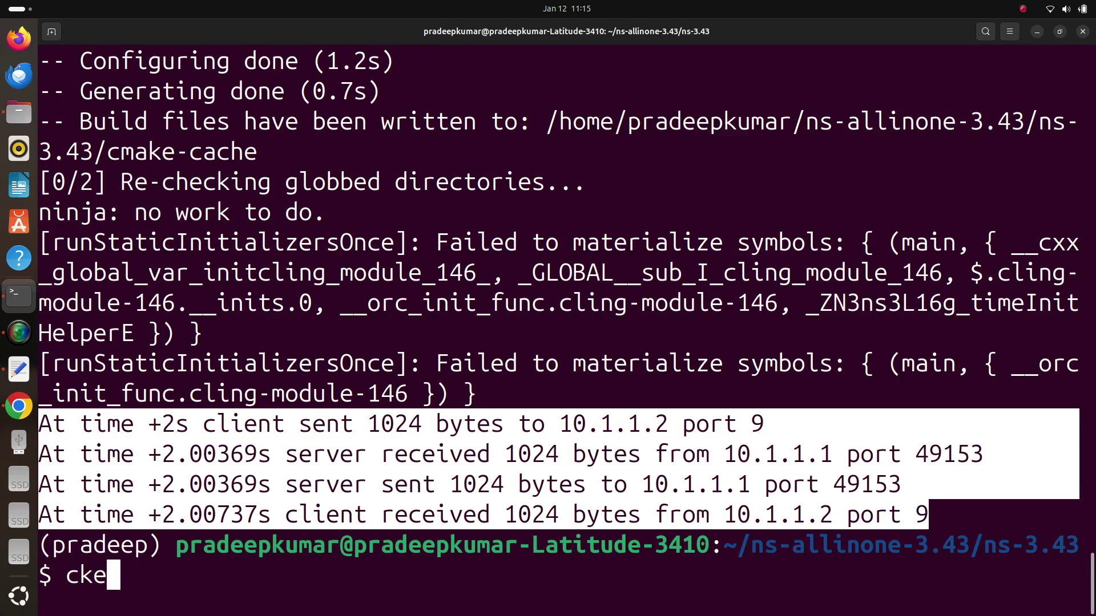
type("k")
key("BackSpace")
type("lear")
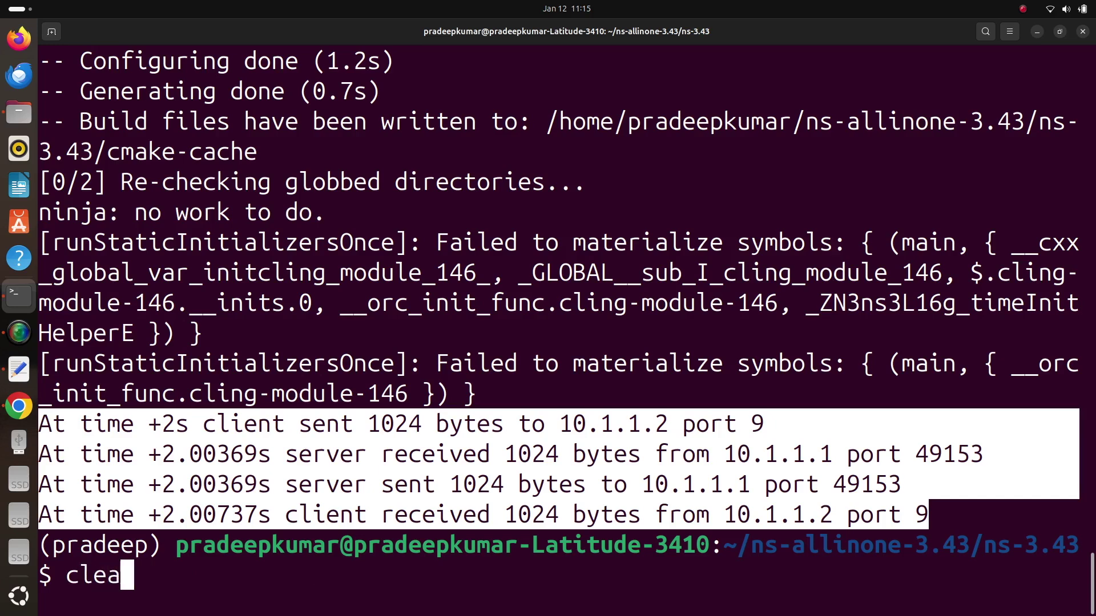
key("Return")
Step: Run ./ns3 run scratch/second.py and highlight the four output lines
key("Up")
key("Up")
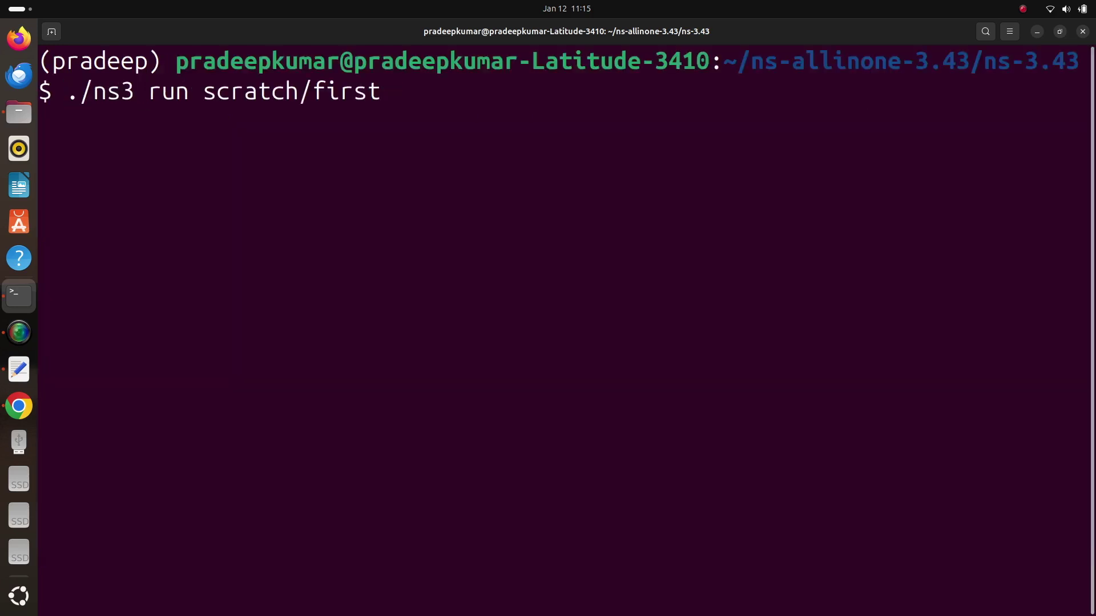
key("BackSpace")
key("BackSpace")
key("BackSpace")
key("BackSpace")
key("BackSpace")
type("second.py")
key("Return")
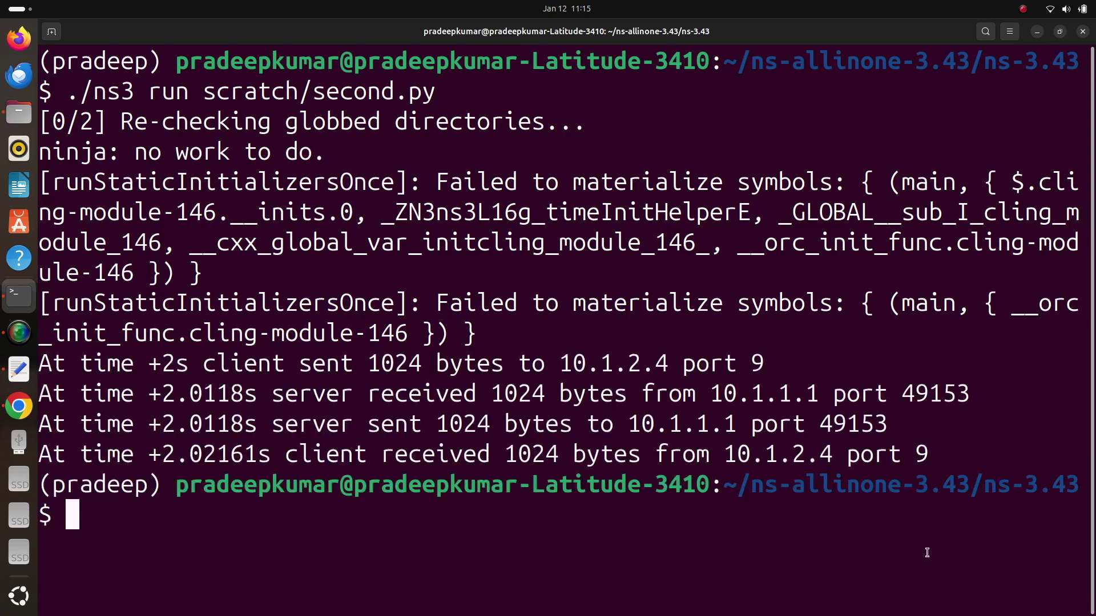
left_click_drag(951, 455, 1, 367)
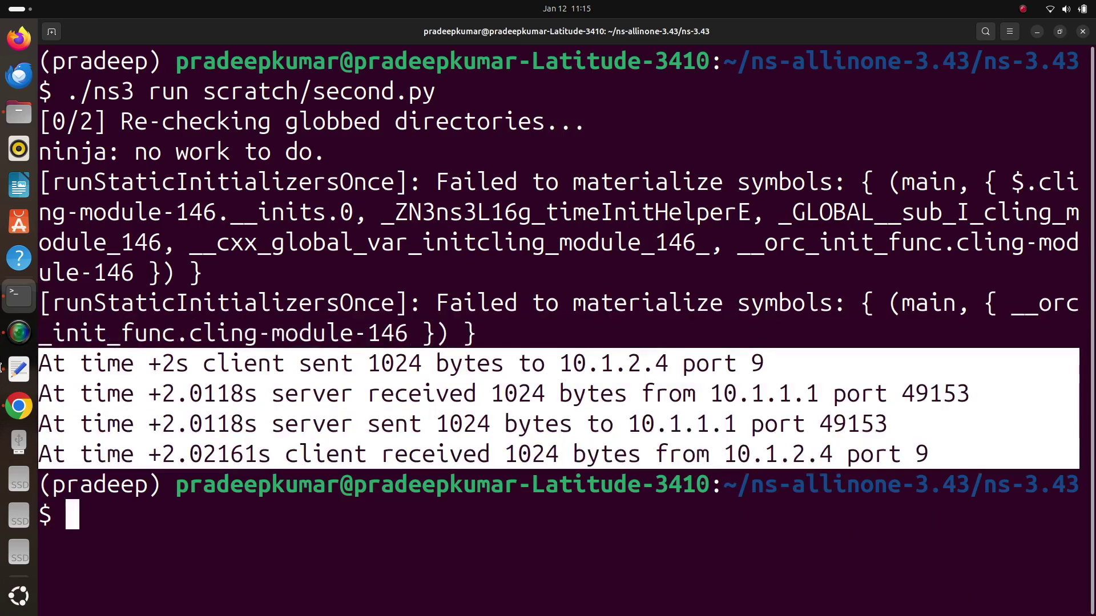
Step: Run ./ns3 run scratch/third.py, edited from the previous command
key("Up")
key("BackSpace")
key("BackSpace")
key("BackSpace")
key("BackSpace")
key("BackSpace")
key("BackSpace")
key("BackSpace")
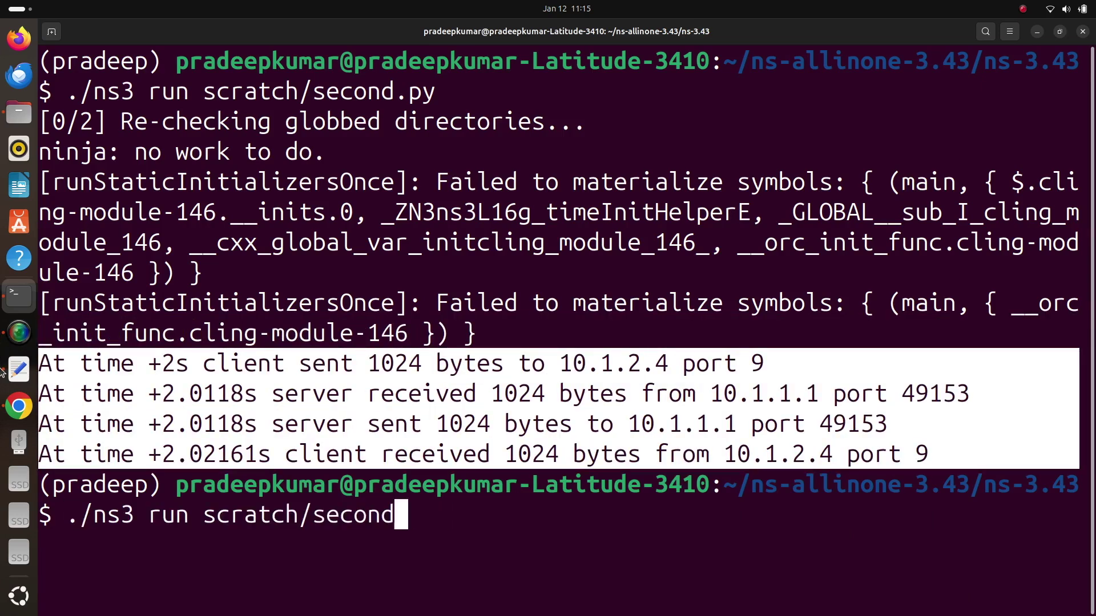
key("BackSpace")
key("BackSpace")
type("th")
key("Tab")
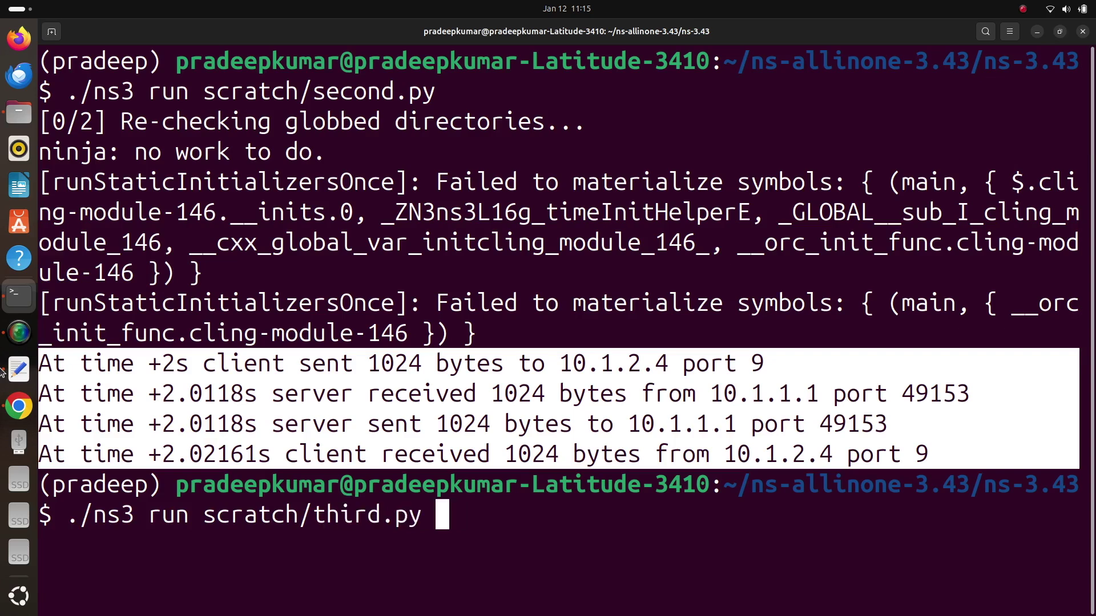
key("Return")
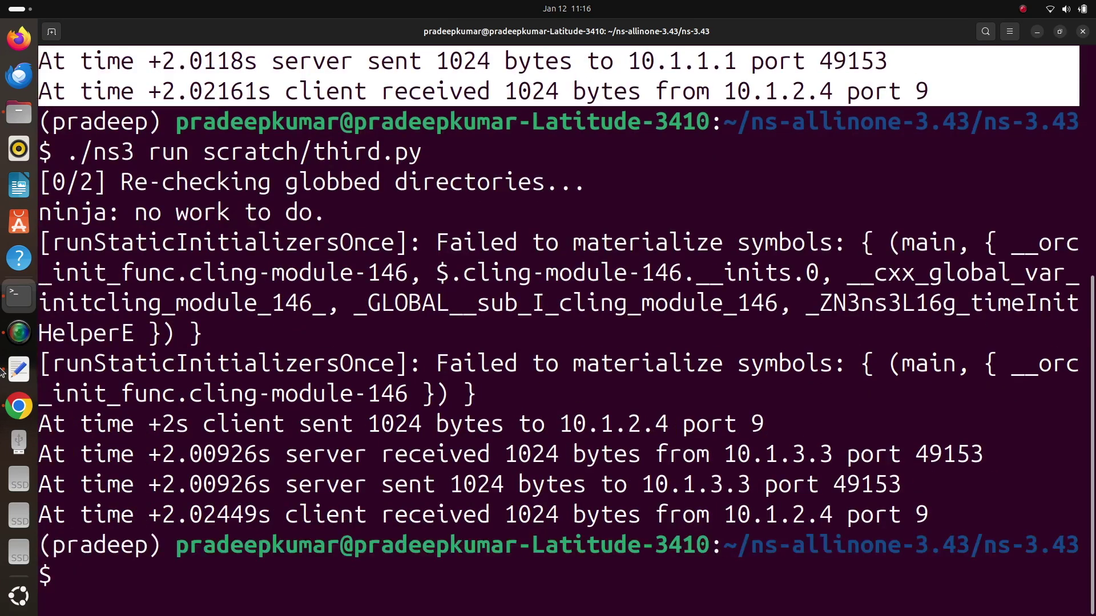
Step: Switch to the ns343 notes in the text editor
key("alt+Tab")
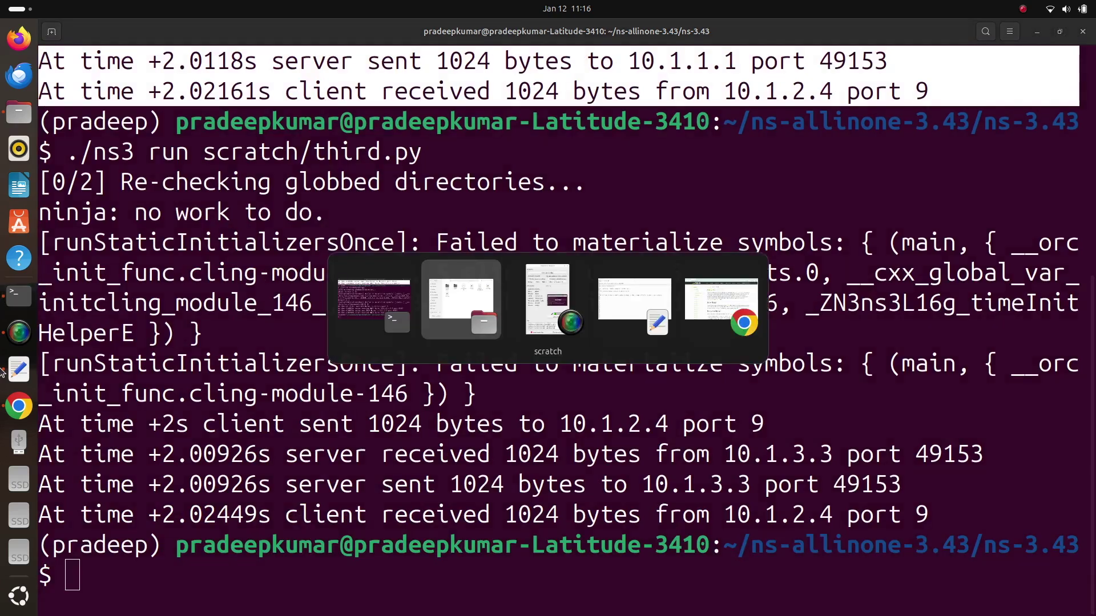
key("alt+Tab")
key("alt+Tab")
key("Down")
key("Up")
key("Up")
key("Up")
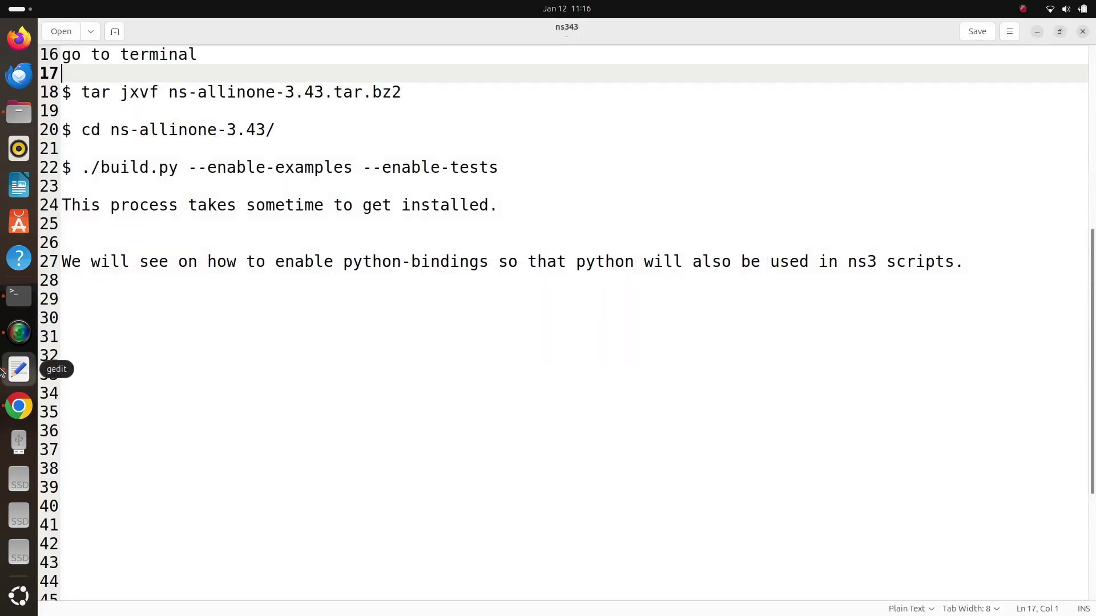
Step: On line 29, write that it's easy to install the python bindings for ns3
left_click(156, 295)
type("So its")
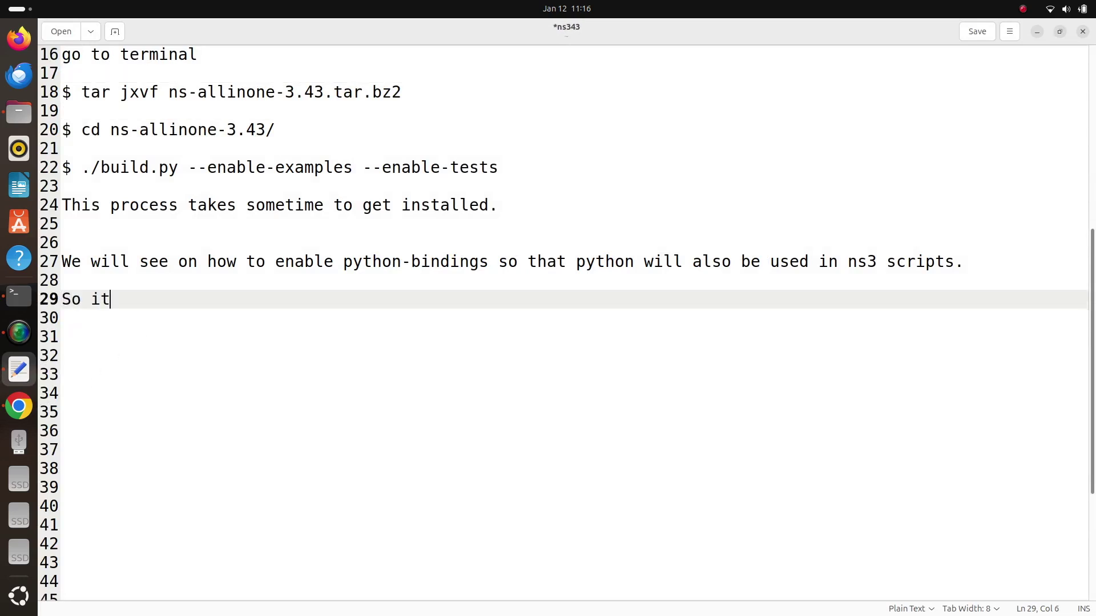
key("BackSpace")
type("s easy ")
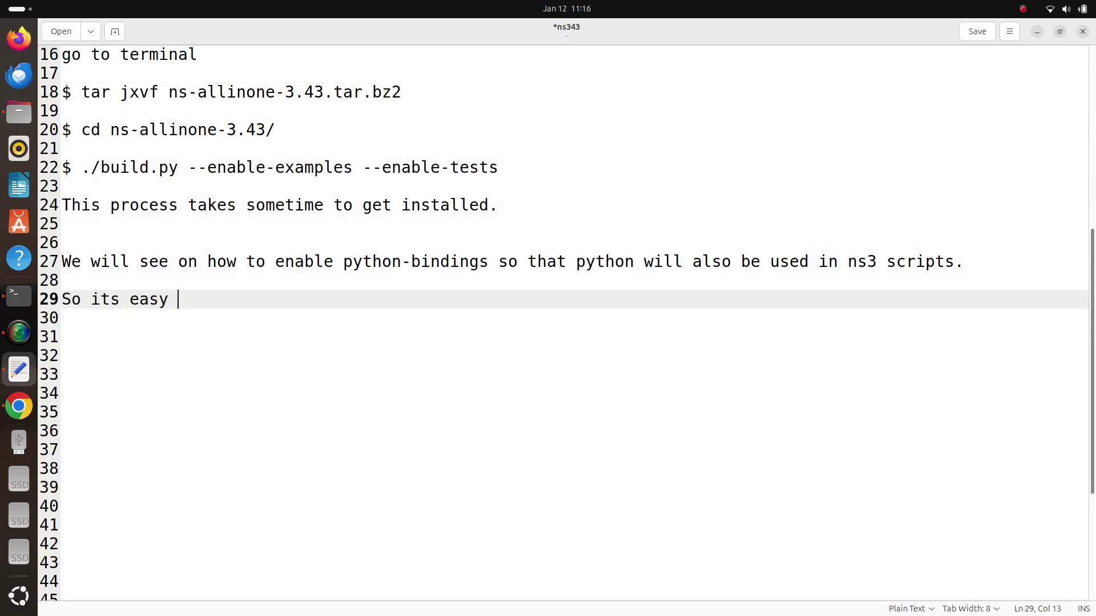
type("to install the pyto")
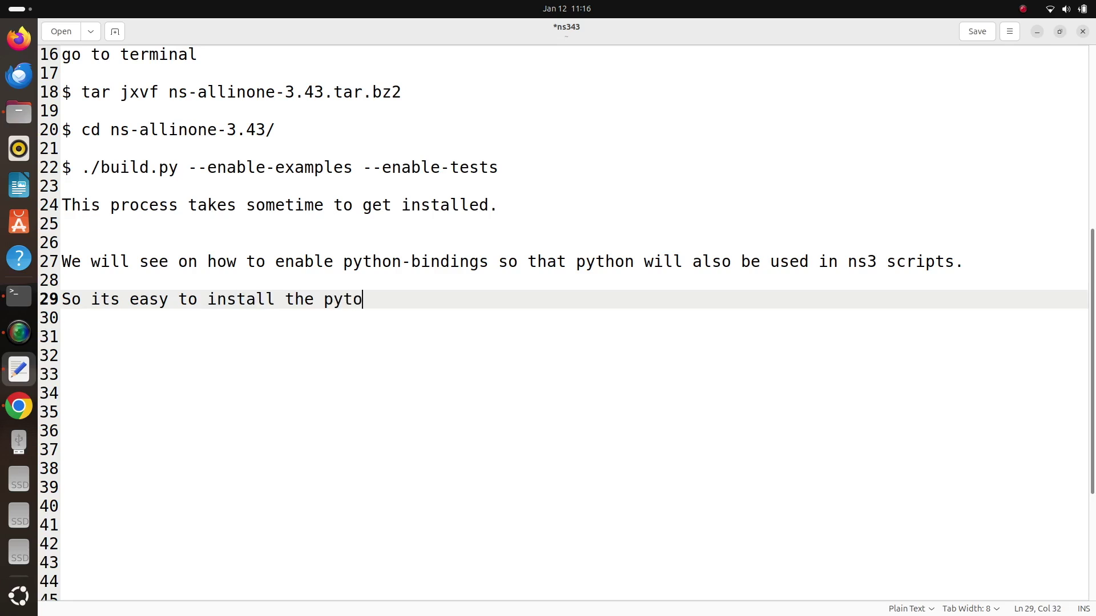
key("BackSpace")
type("hon bindings for")
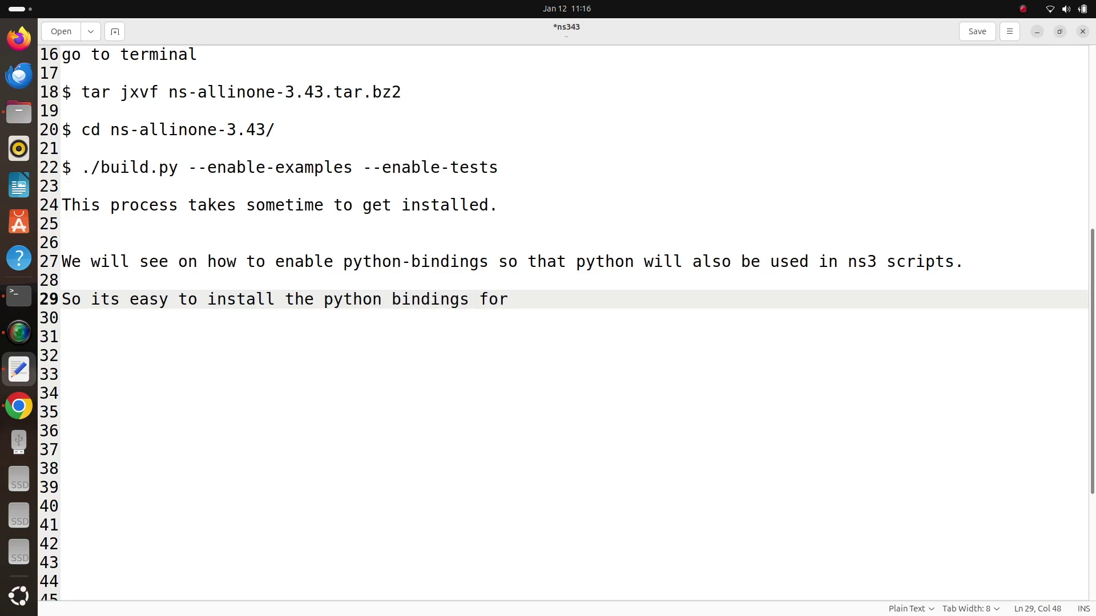
type(" ns3.")
key("Return")
key("Return")
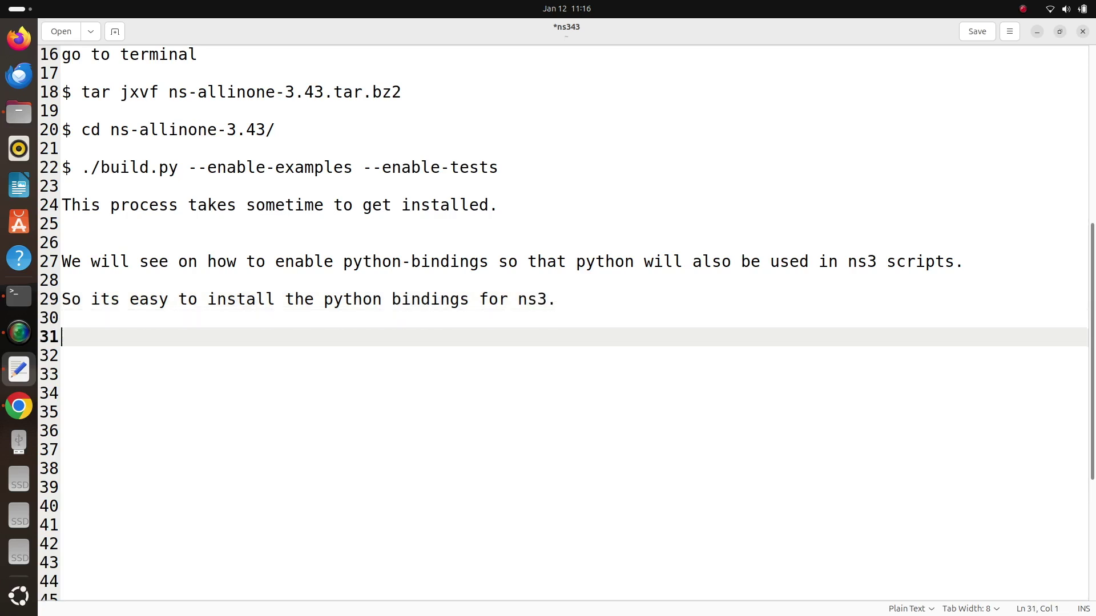
Step: Add the line 'Thanks for watching my video, please subscribe to my channel...'
type("Thanks for watching my ")
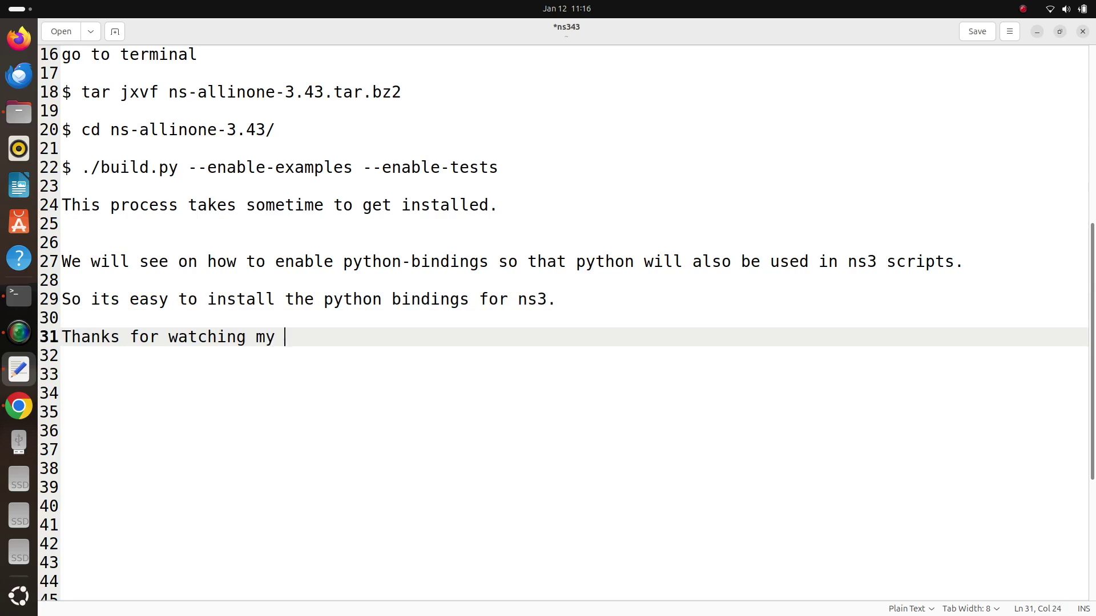
type("video, please se")
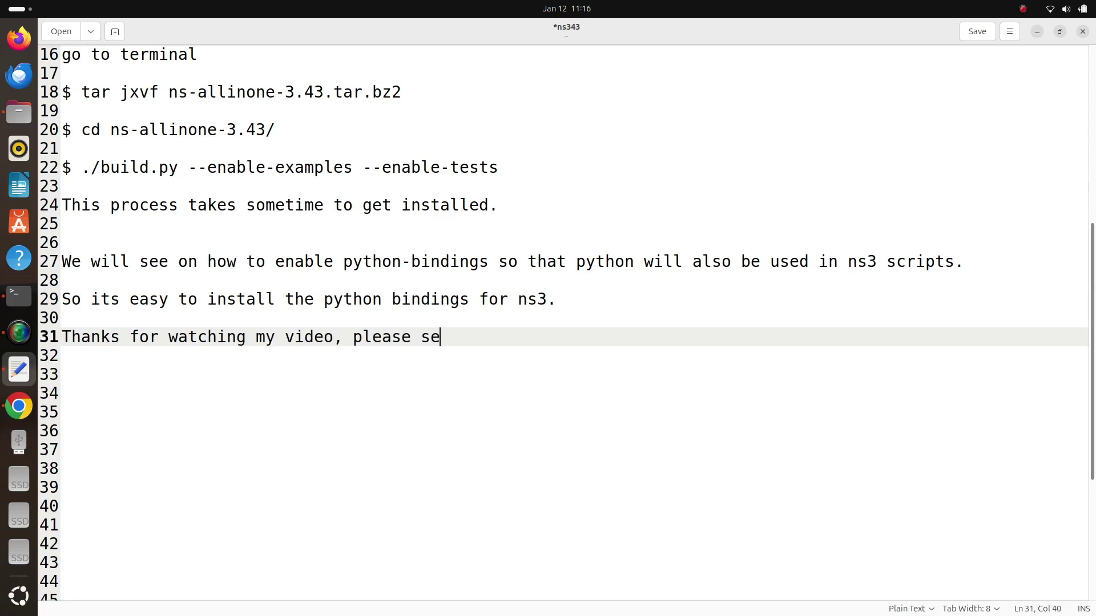
key("BackSpace")
type("ubscribe to my c")
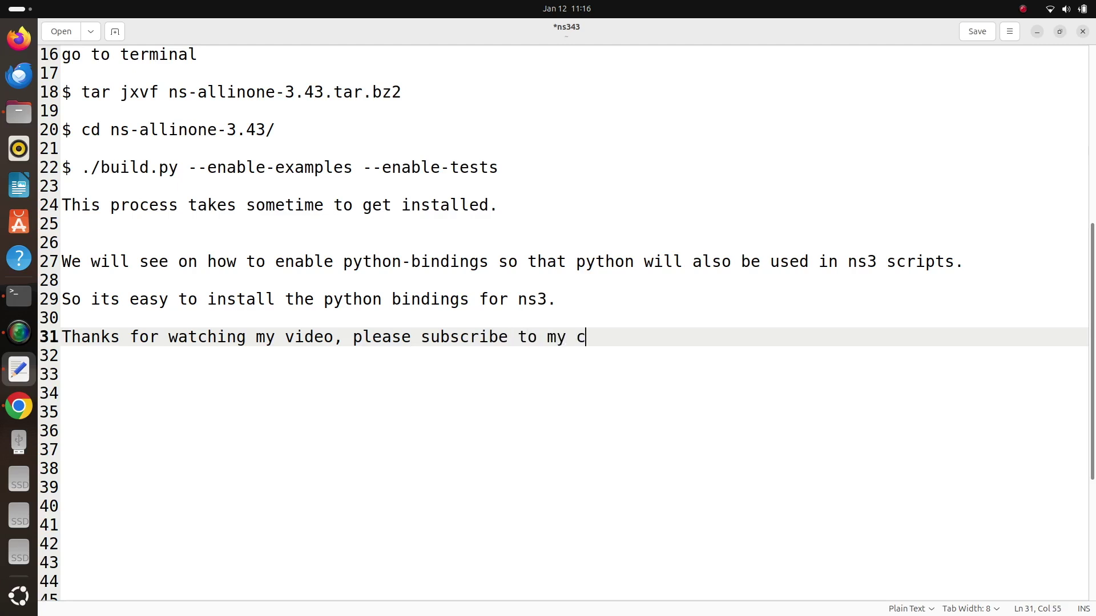
type("hannel...")
key("Return")
key("Return")
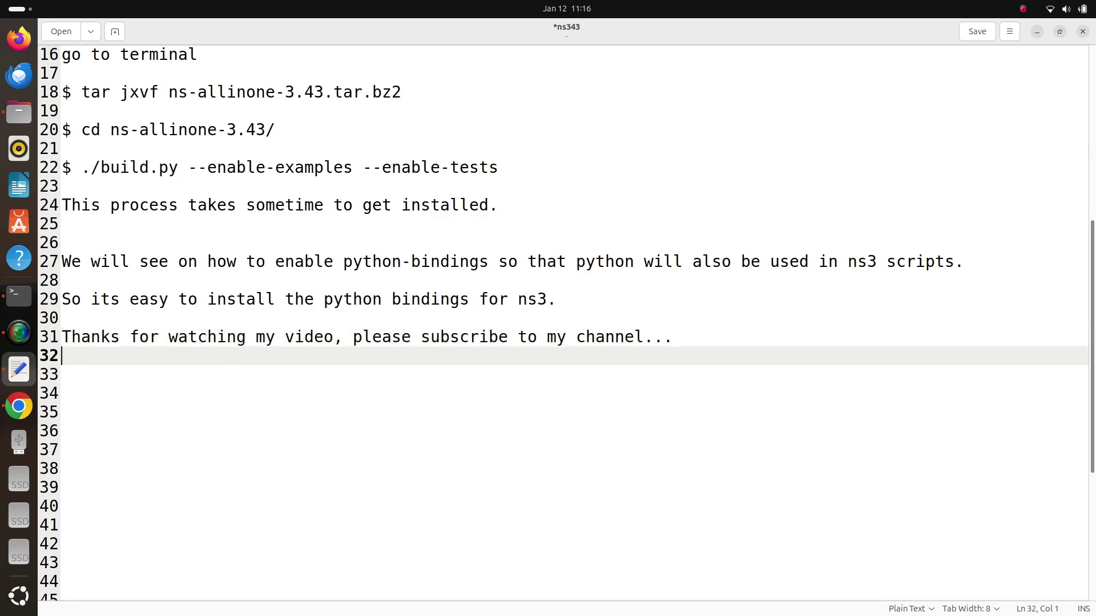
Step: Add the author's GitHub profile link followed by 'for more details.'
type("htt")
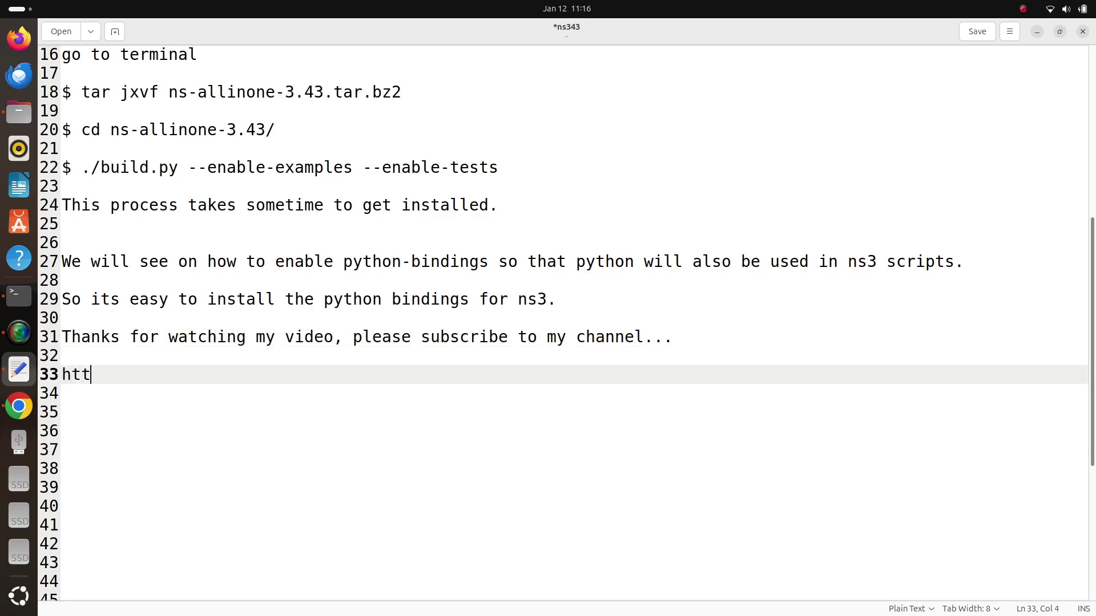
type("ps://www")
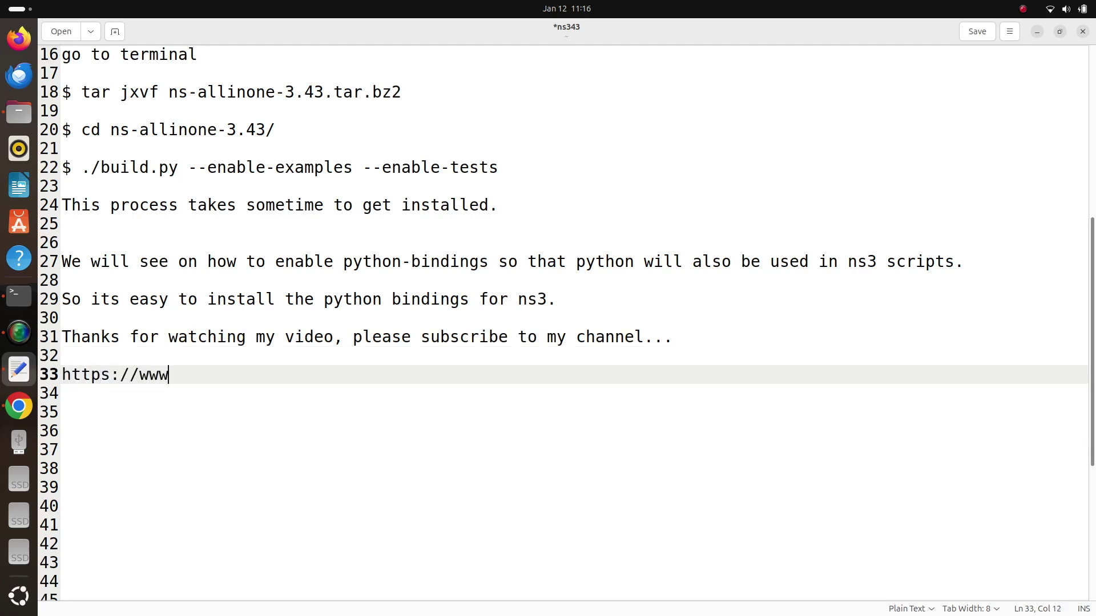
key("BackSpace")
key("BackSpace")
key("BackSpace")
type("github.com/t")
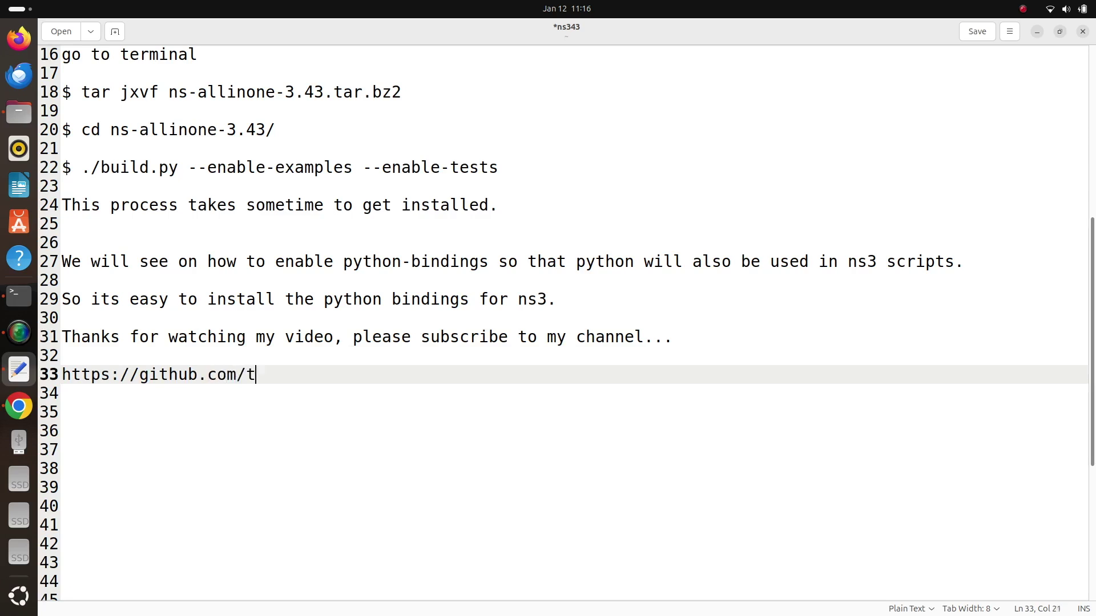
type("spradeepkumar for ")
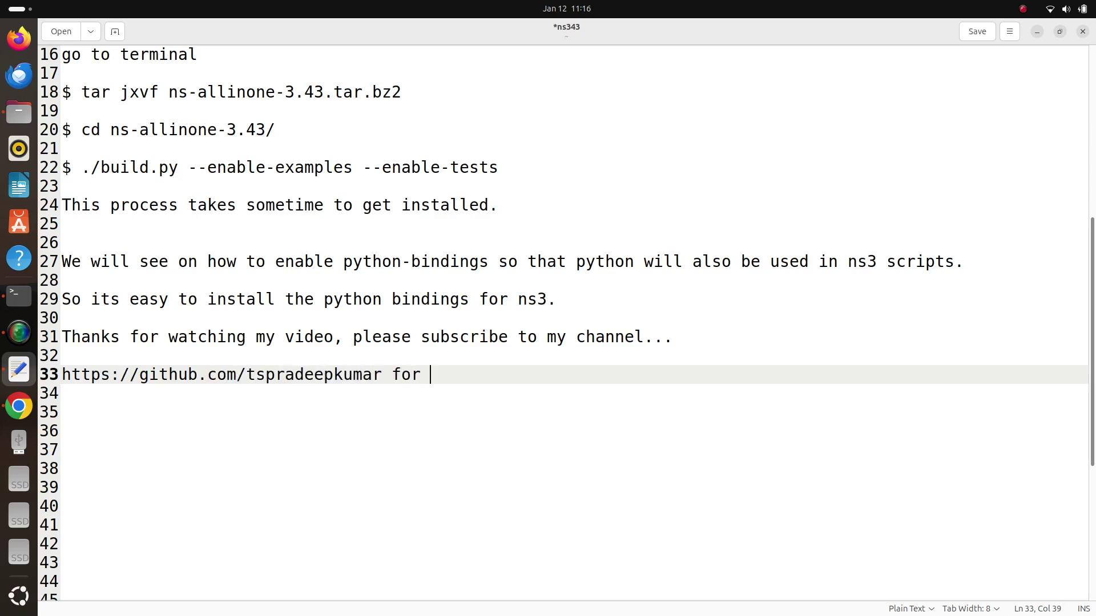
type("more dtails.")
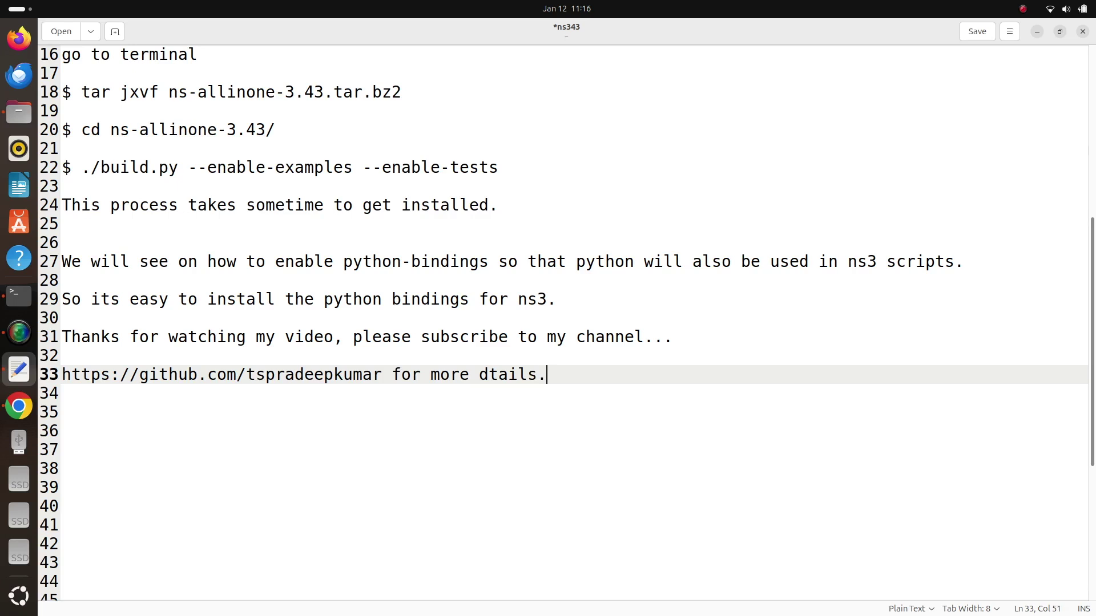
key("BackSpace")
key("BackSpace")
key("BackSpace")
key("BackSpace")
key("BackSpace")
key("BackSpace")
type("etais")
key("BackSpace")
key("BackSpace")
type("ils.")
key("Return")
key("Return")
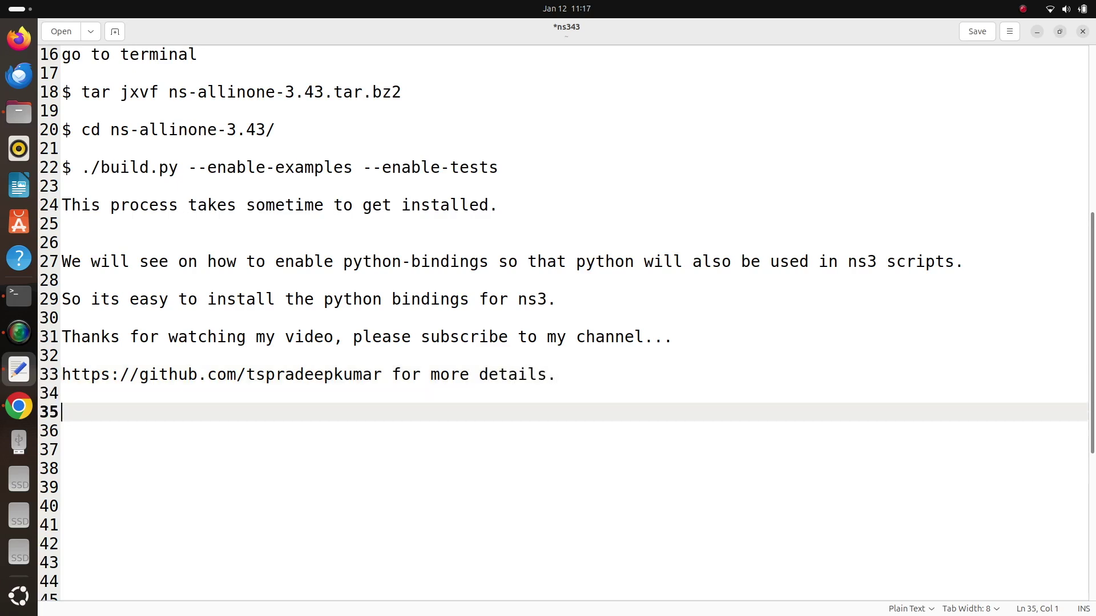